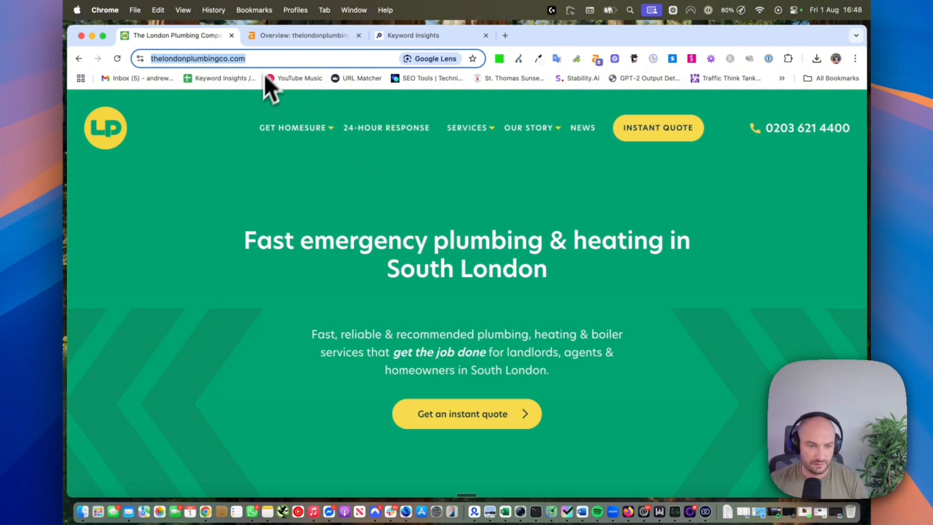
# Review the Ahrefs overview of thelondonplumbingco.com, including its search metrics and organic positions chart, and return to the company's homepage.
pyautogui.click(287, 41)
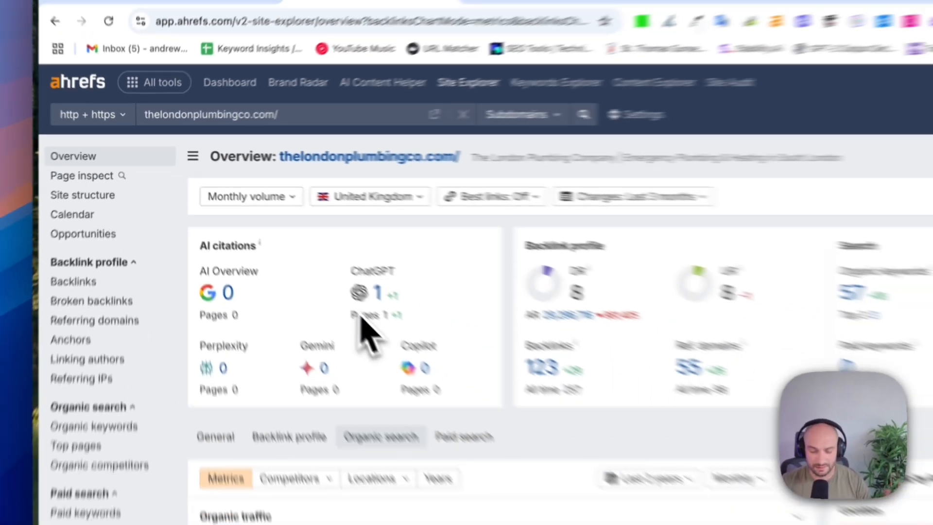
pyautogui.scroll(-5, 517, 375)
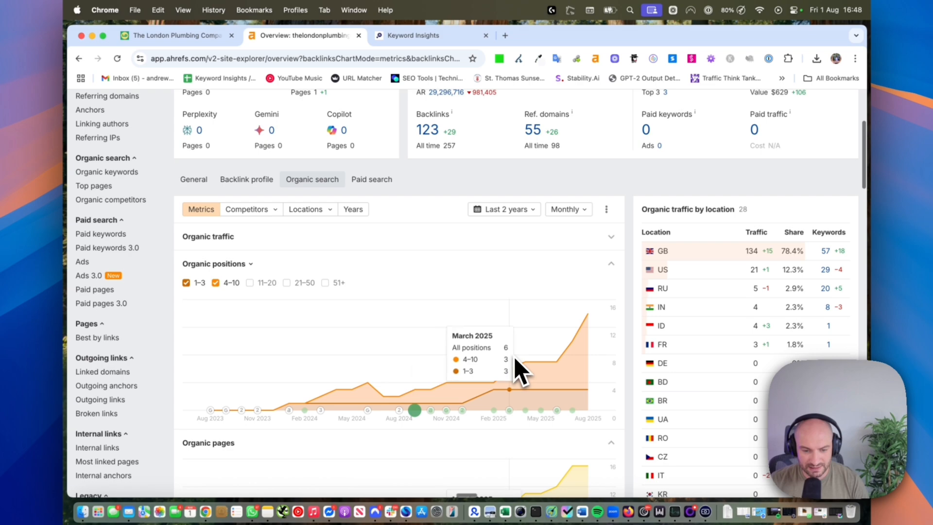
pyautogui.scroll(2, 510, 345)
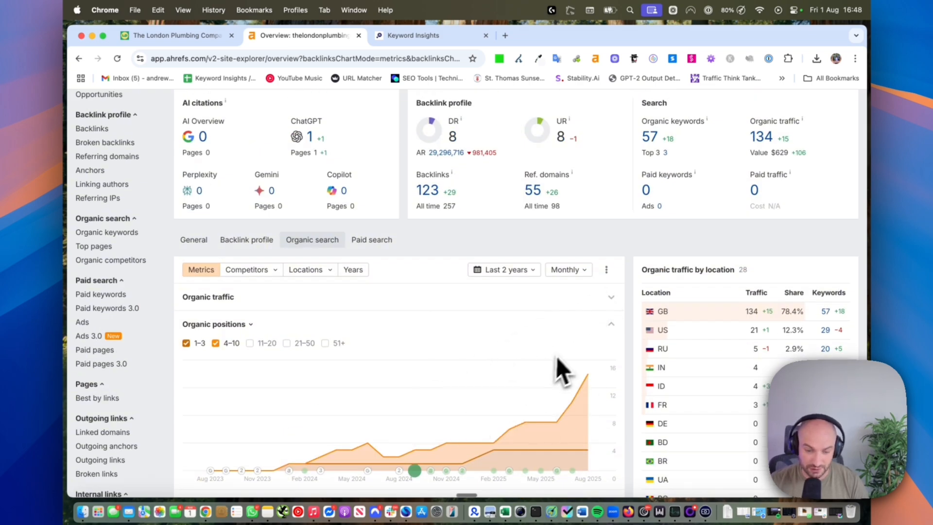
pyautogui.scroll(3, 574, 359)
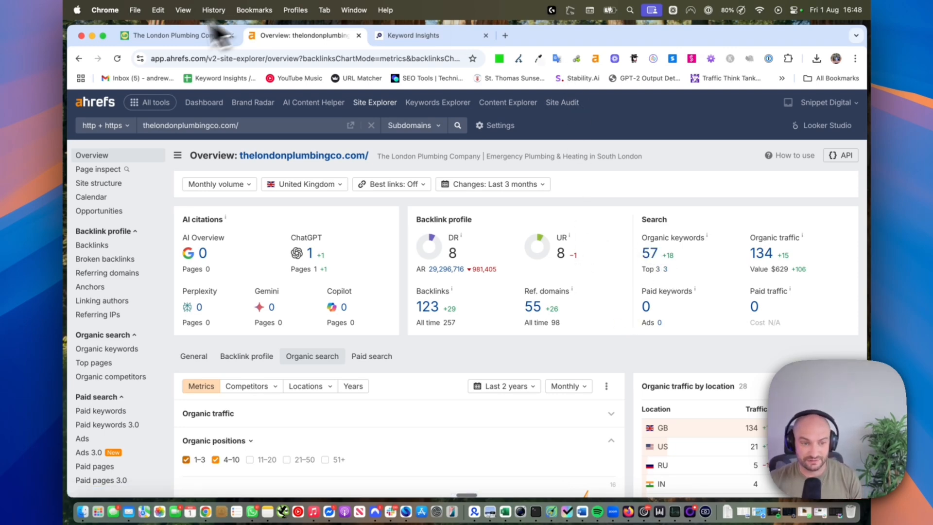
pyautogui.click(180, 35)
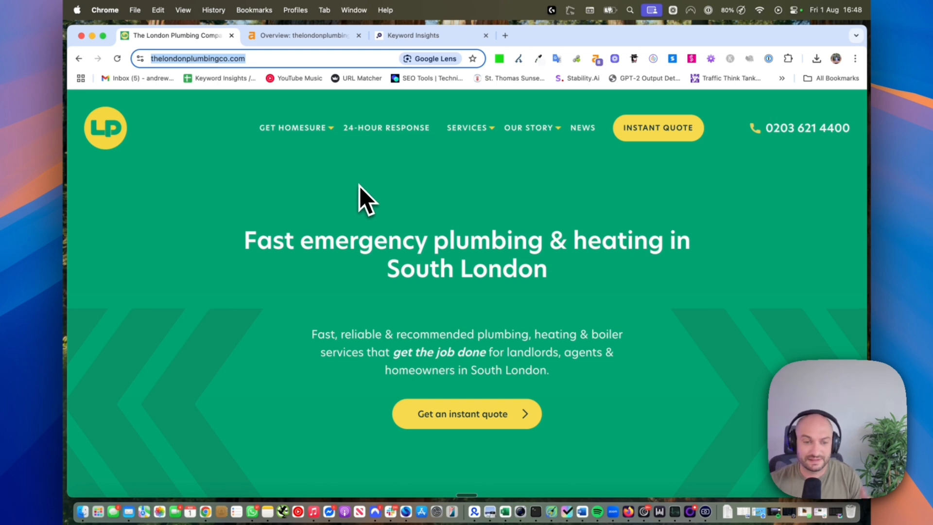
# In Keyword Insights, run a Google Search keyword discovery for "plumbing london" with location United Kingdom and language English.
pyautogui.press('super+3')
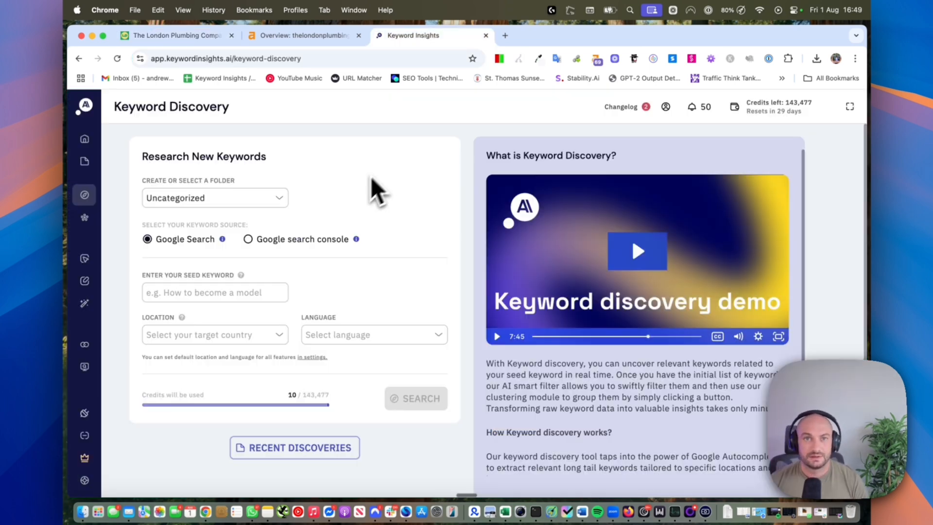
pyautogui.moveTo(119, 194)
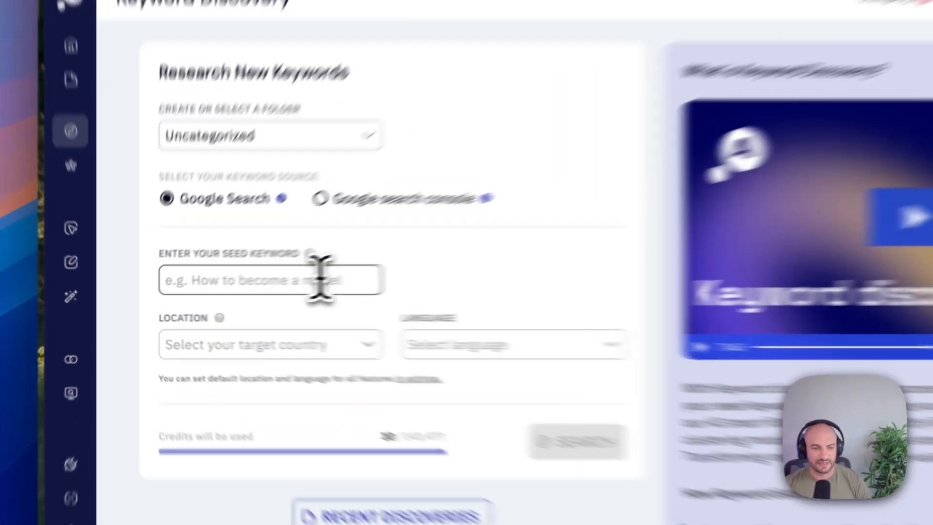
pyautogui.click(321, 279)
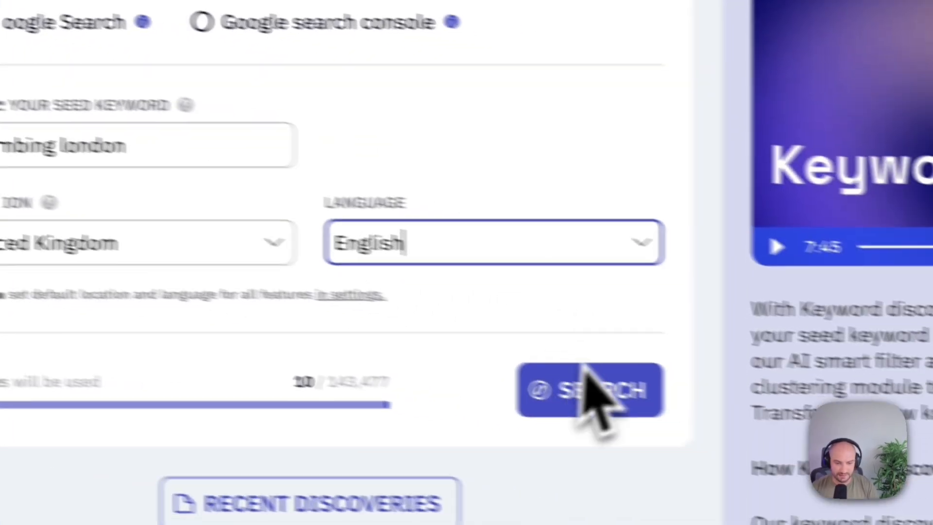
pyautogui.click(748, 427)
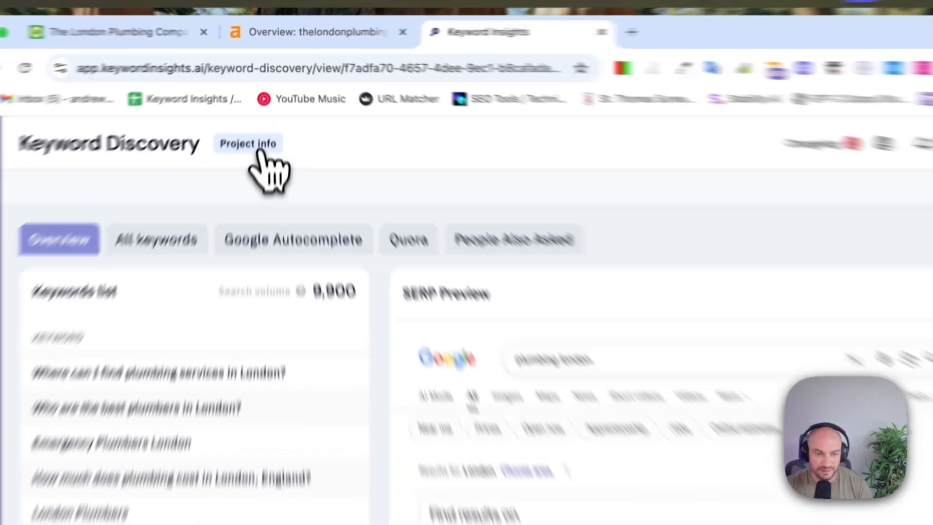
# Check the project information of the "plumbing london" and "cucumber" discoveries, including the cucumber project's query and location.
pyautogui.click(262, 108)
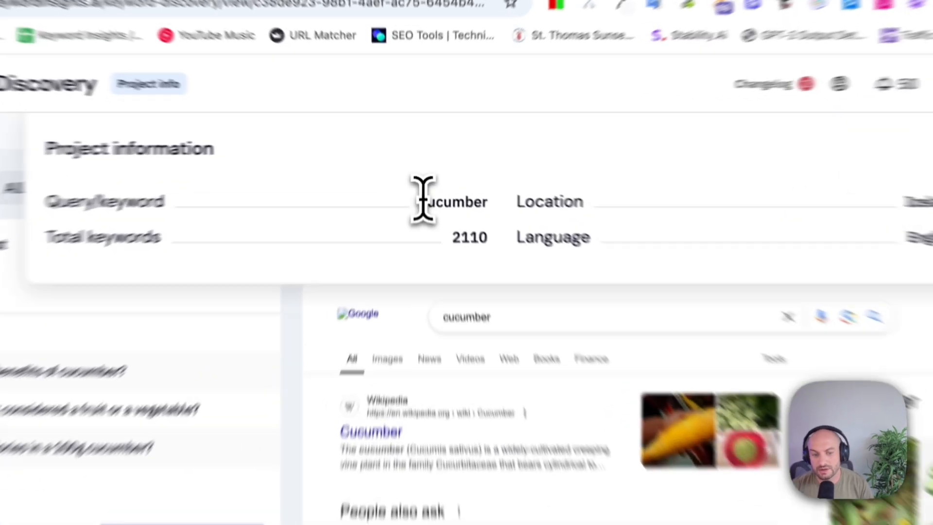
pyautogui.moveTo(416, 176); pyautogui.dragTo(459, 174)
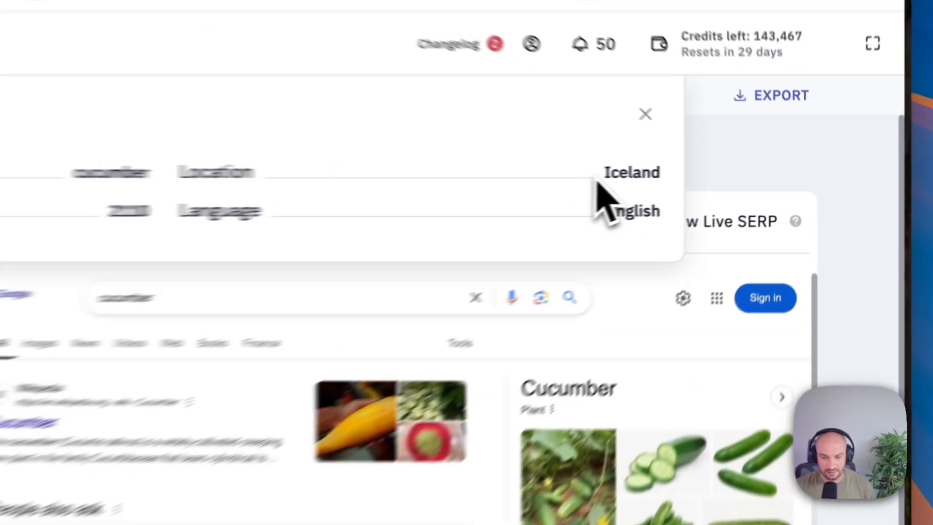
pyautogui.moveTo(703, 177); pyautogui.dragTo(741, 180)
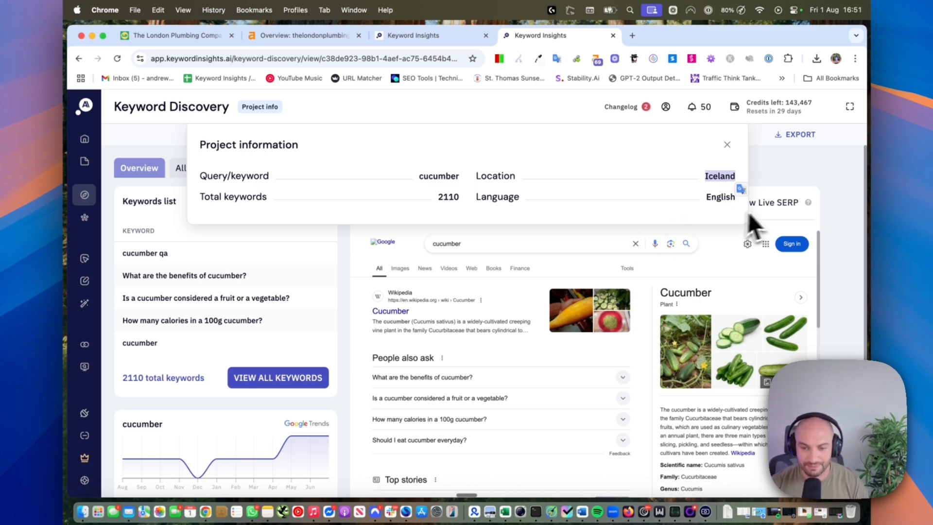
pyautogui.click(768, 172)
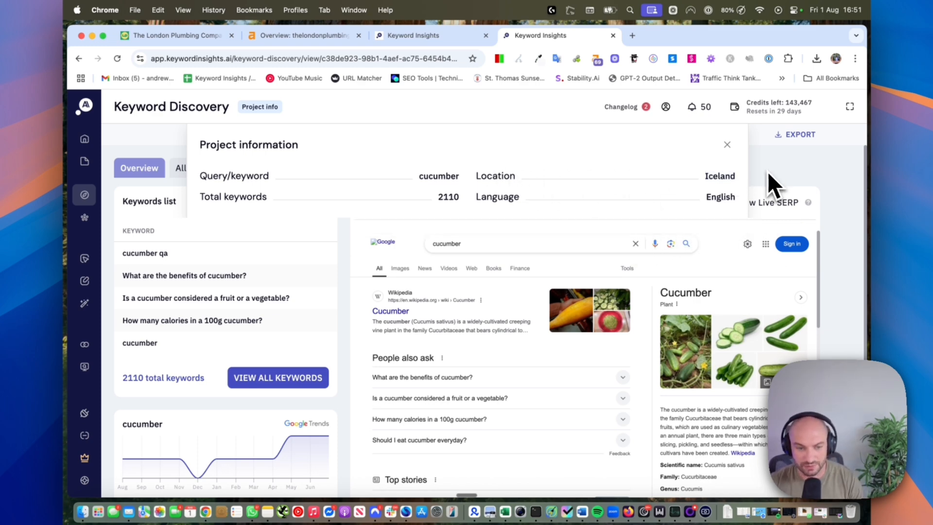
# Browse the full keyword list of the cucumber discovery, examining the TikTok-related keywords.
pyautogui.click(196, 169)
pyautogui.scroll(-3, 438, 237)
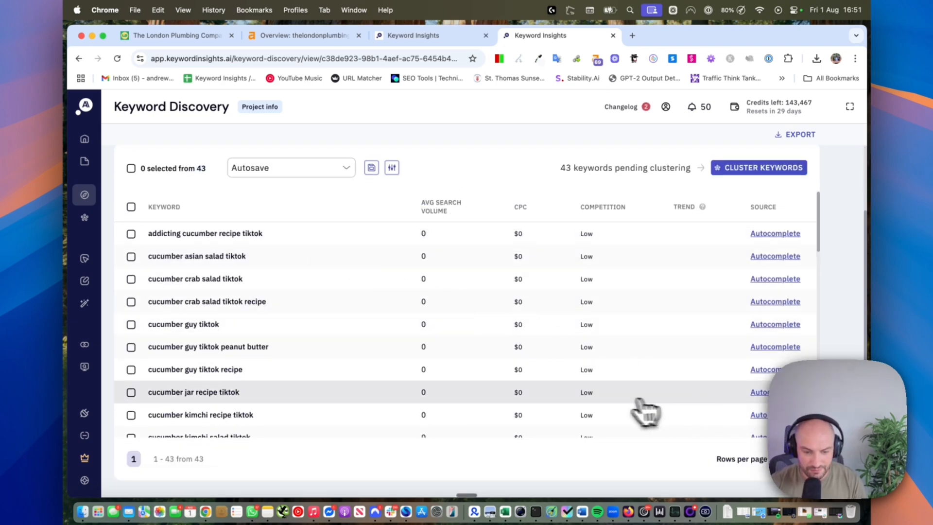
pyautogui.scroll(-10, 622, 399)
pyautogui.scroll(10, 521, 348)
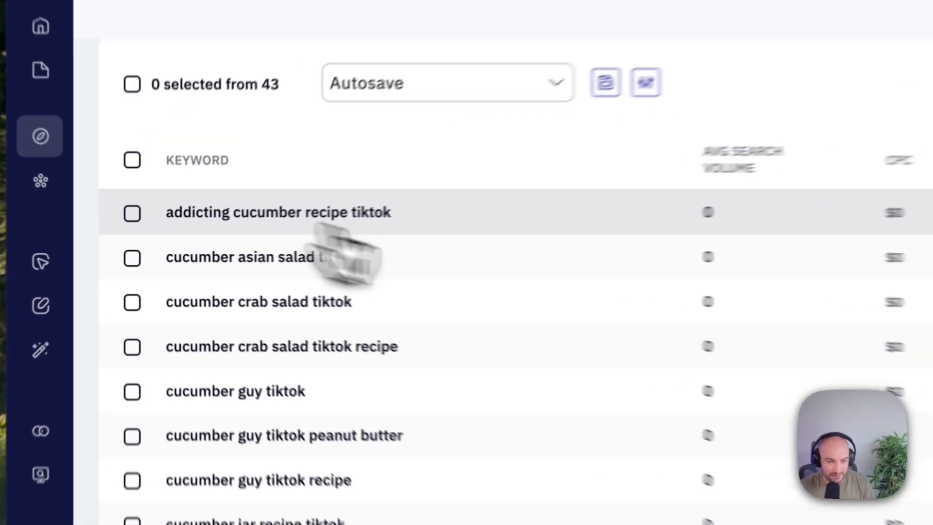
pyautogui.scroll(-1, 345, 255)
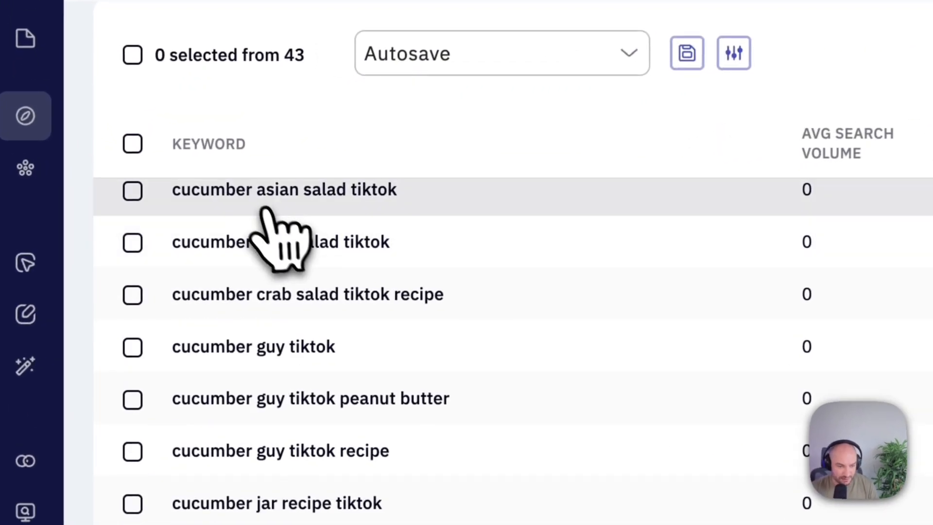
pyautogui.scroll(-3, 402, 252)
pyautogui.scroll(-5, 454, 264)
pyautogui.scroll(-4, 455, 267)
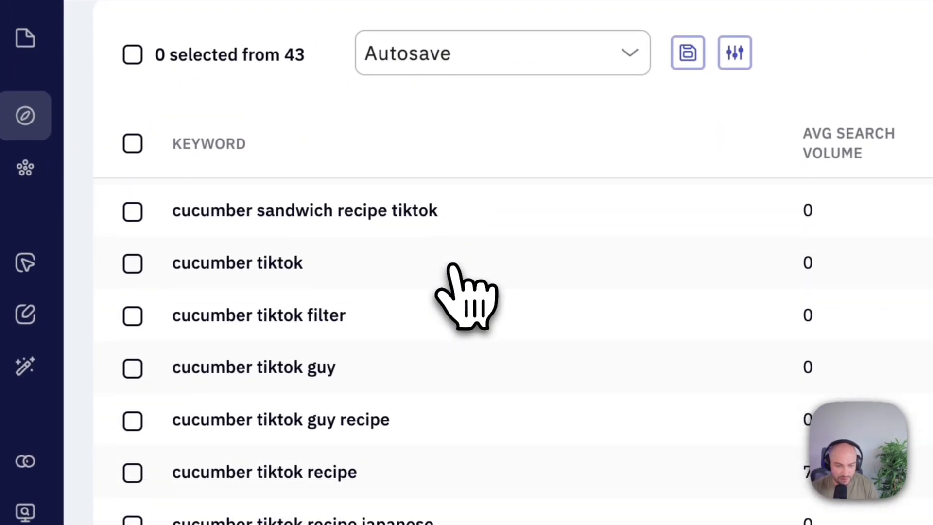
pyautogui.scroll(3, 454, 266)
pyautogui.moveTo(628, 245); pyautogui.dragTo(597, 238)
pyautogui.scroll(1, 597, 238)
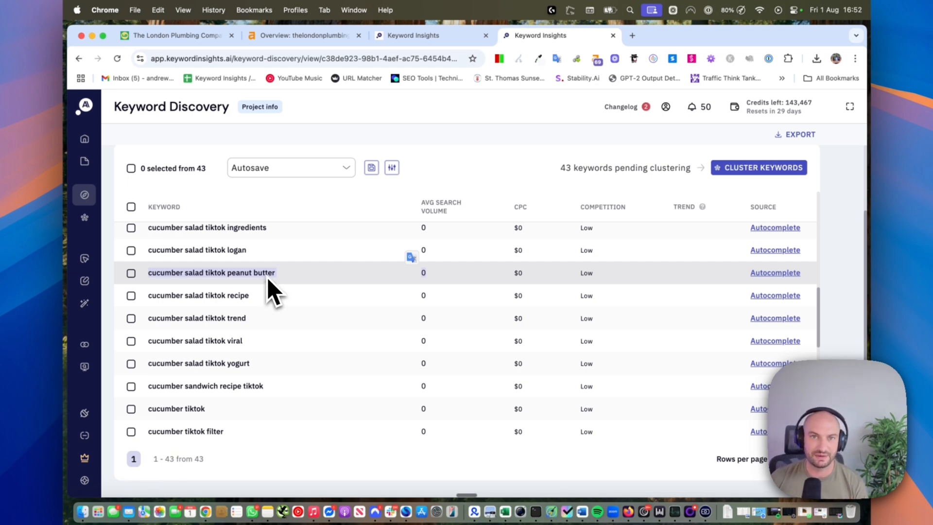
pyautogui.scroll(5, 292, 282)
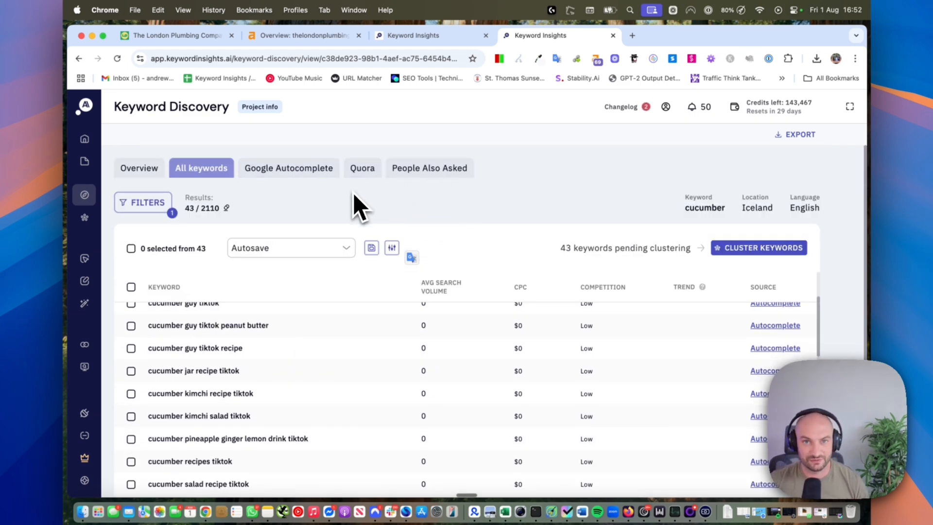
# Return to the "plumbing london" discovery and look through its full keyword list.
pyautogui.hotkey('ctrl', 'shift', 'Tab')
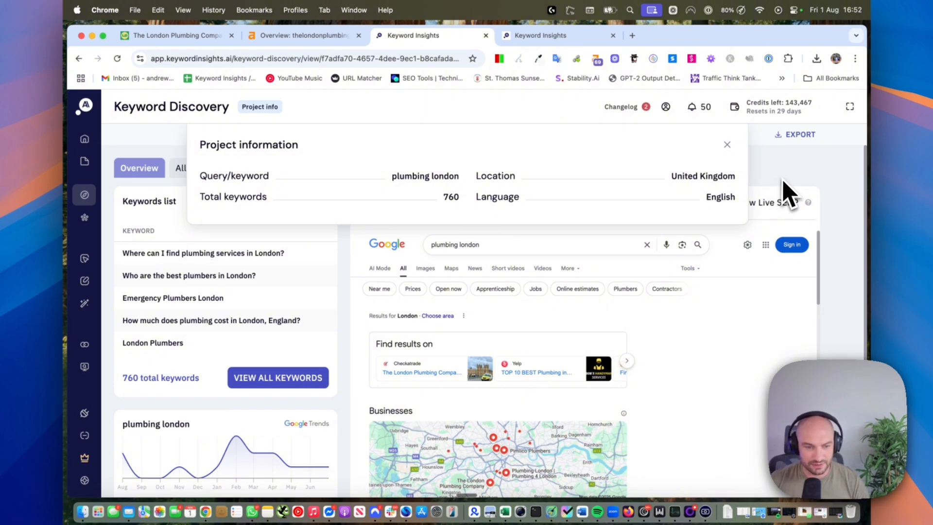
pyautogui.click(831, 177)
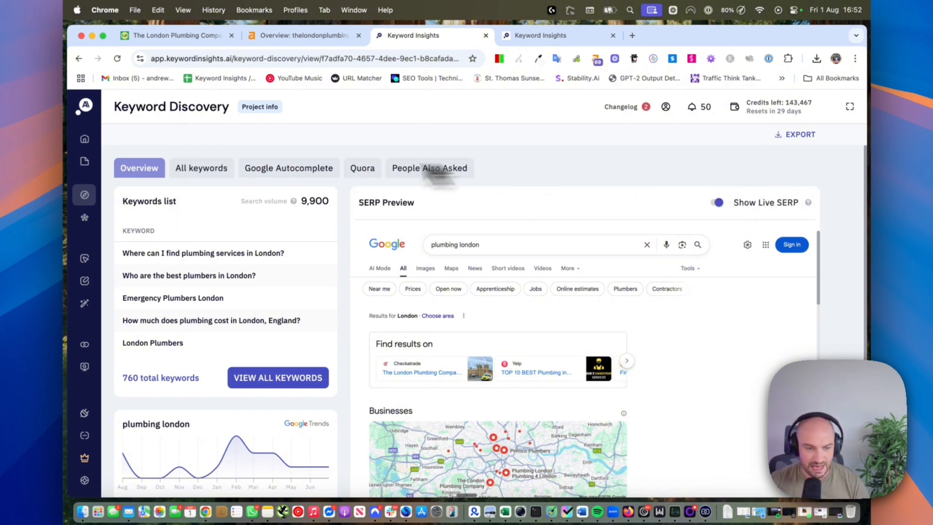
pyautogui.click(216, 173)
pyautogui.scroll(-2, 491, 245)
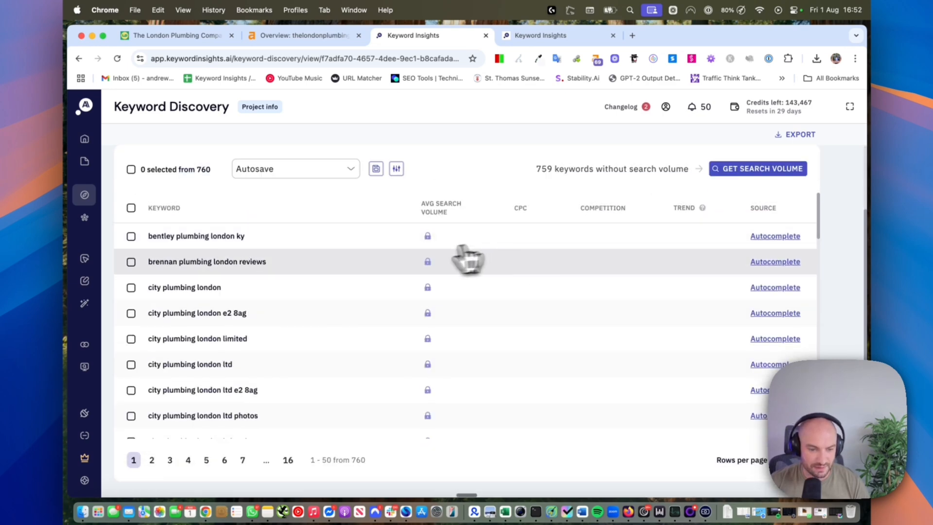
pyautogui.scroll(-5, 418, 258)
pyautogui.scroll(-10, 389, 282)
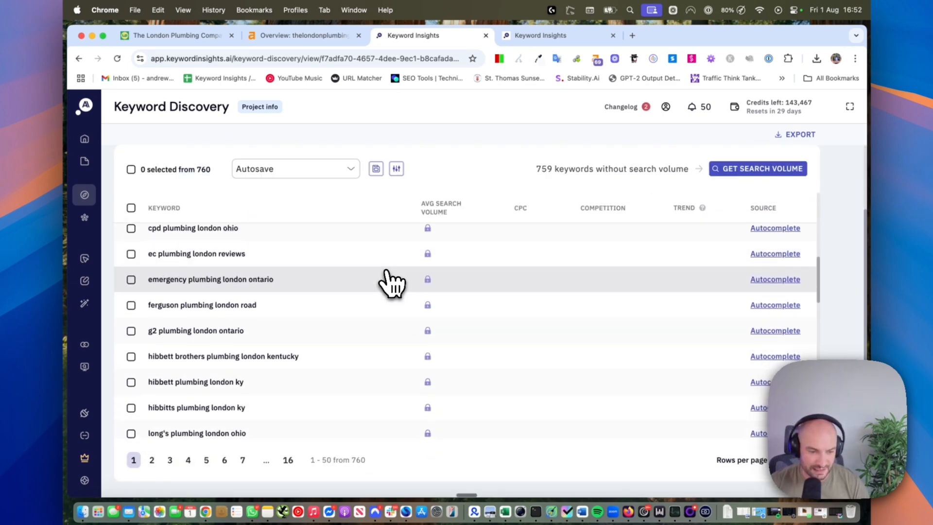
pyautogui.scroll(15, 391, 282)
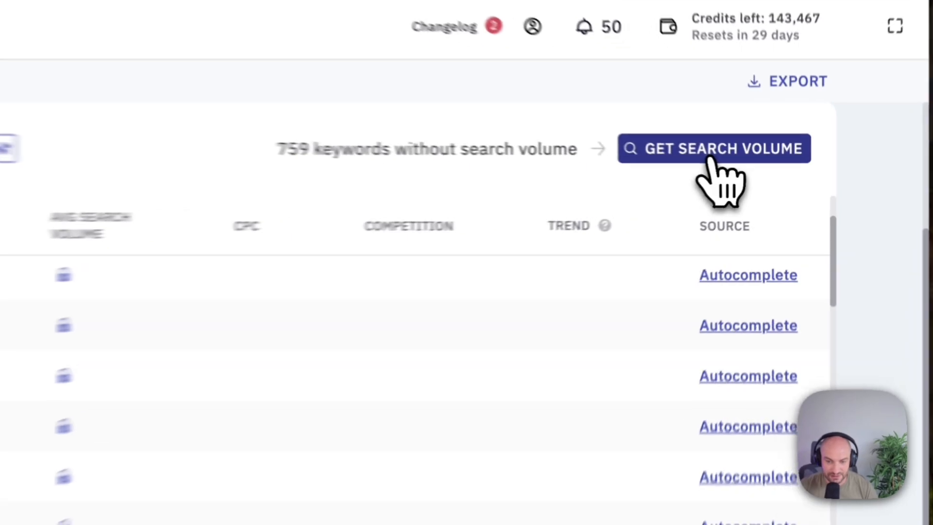
# Retrieve the search volume for all keywords in the "plumbing london" discovery that lack it.
pyautogui.click(759, 171)
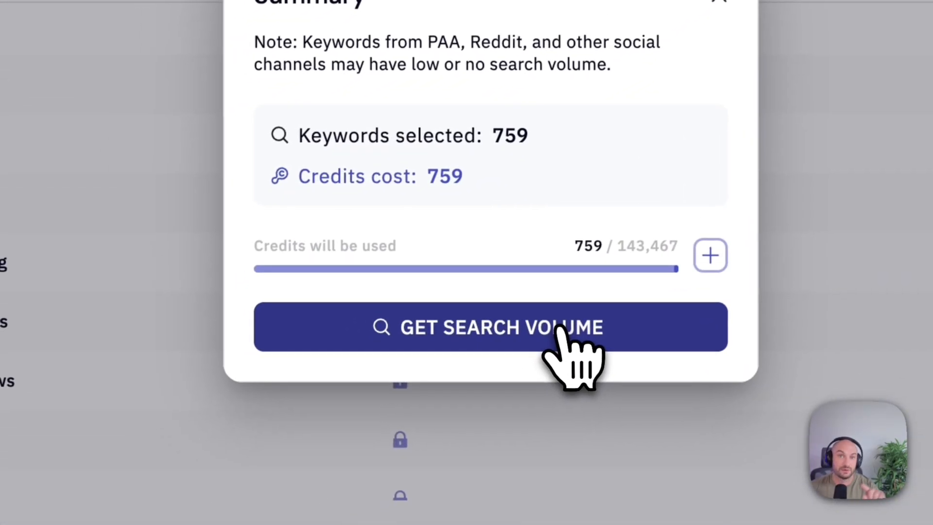
pyautogui.click(554, 332)
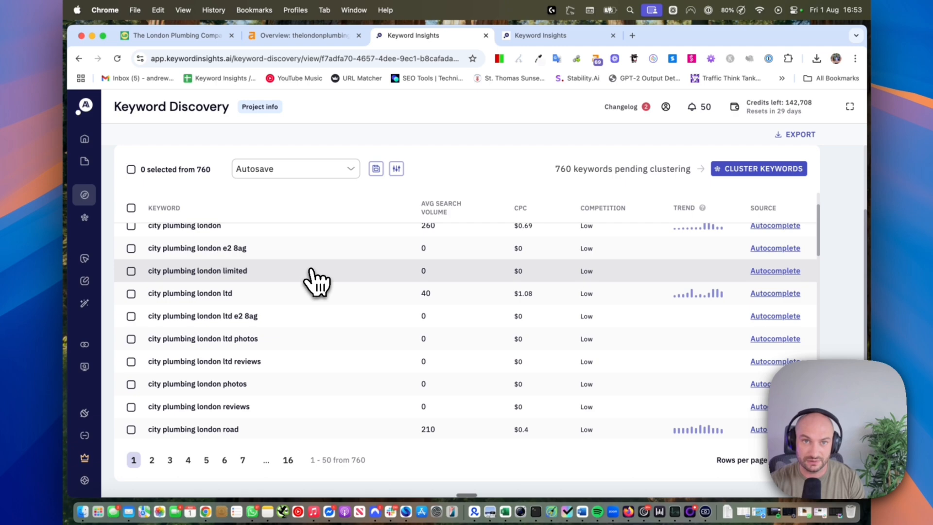
pyautogui.scroll(5, 311, 271)
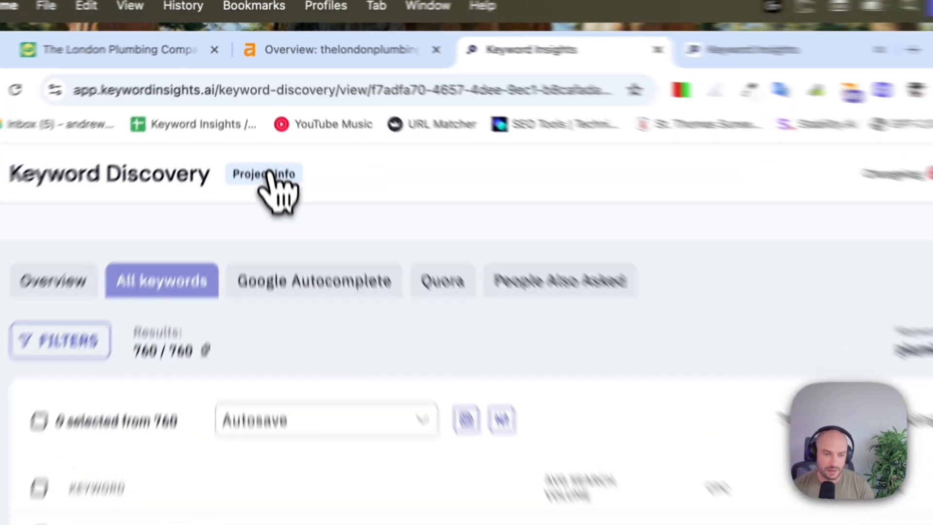
# Start a new keyword discovery and choose Google search console as the keyword source.
pyautogui.moveTo(266, 107)
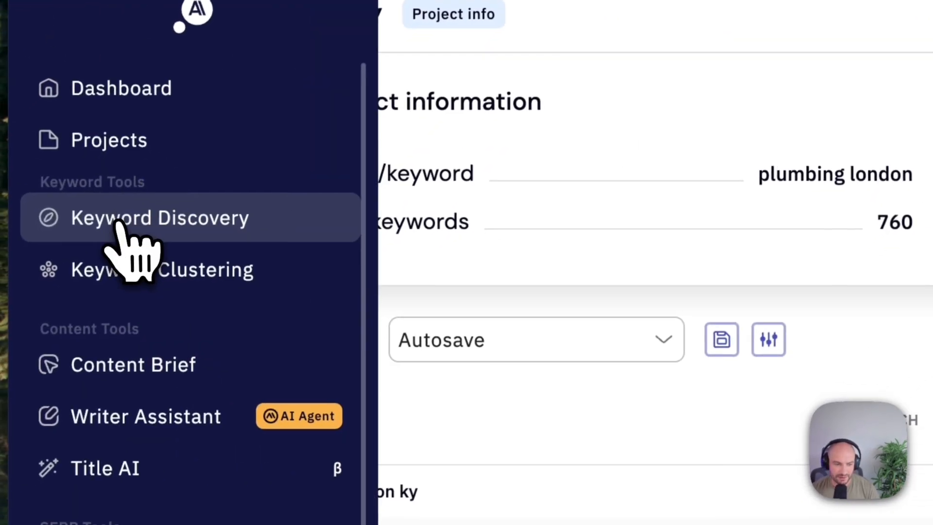
pyautogui.click(130, 246)
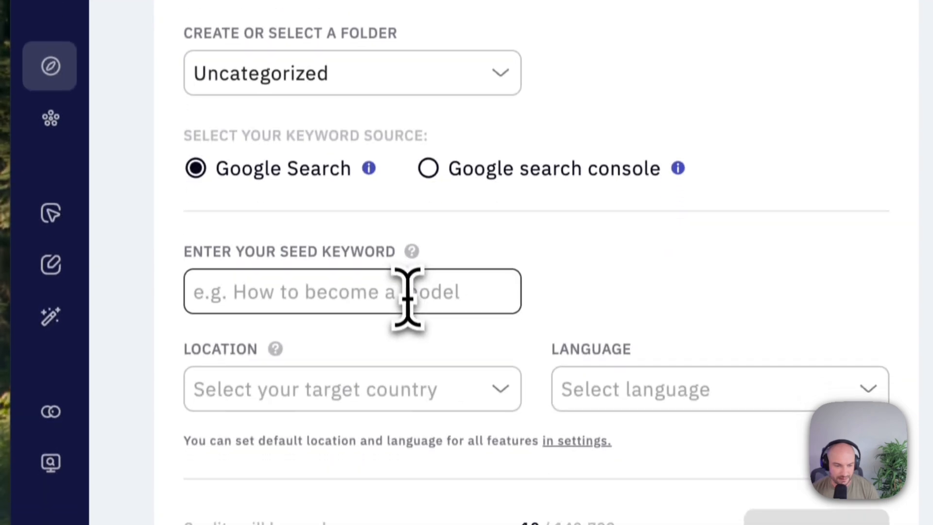
pyautogui.click(407, 402)
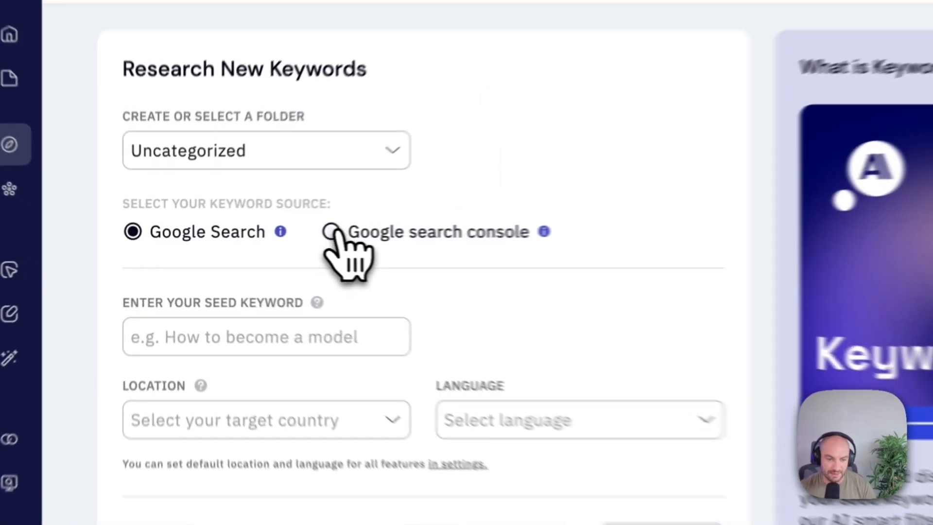
pyautogui.click(248, 238)
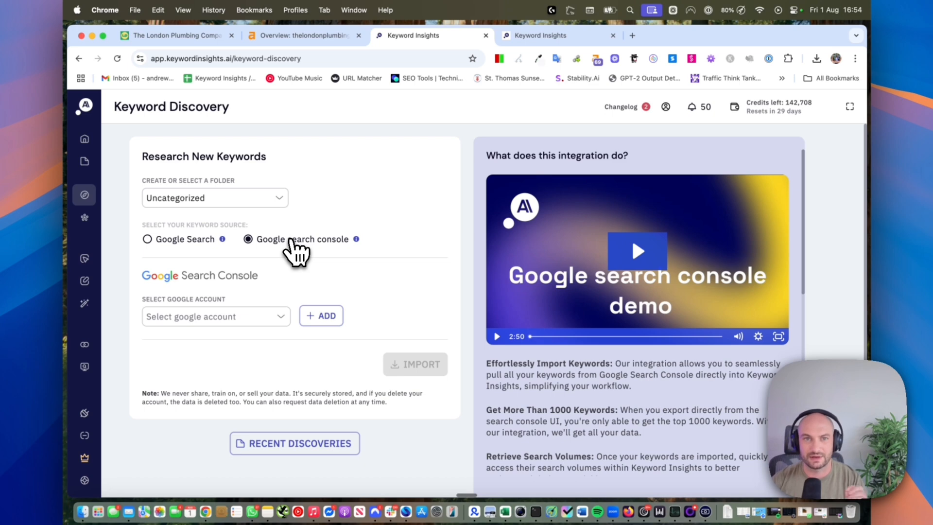
pyautogui.moveTo(122, 219)
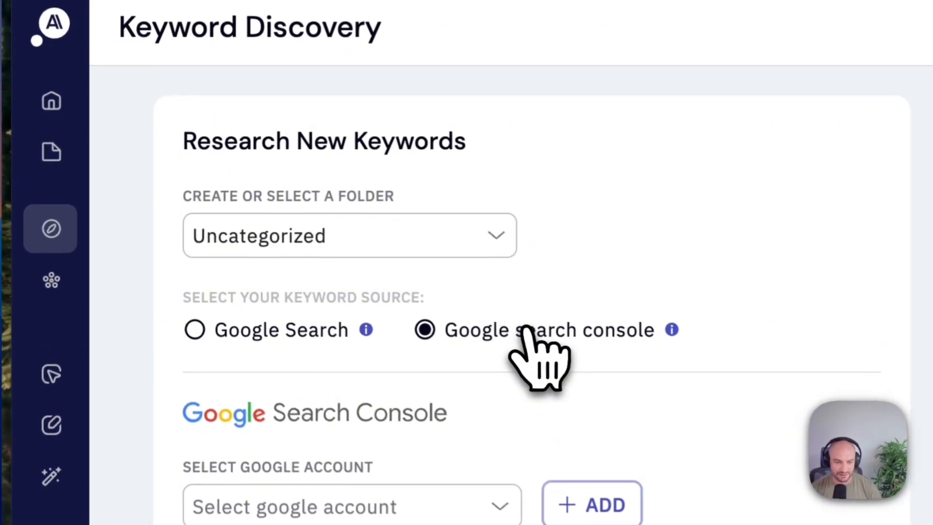
pyautogui.moveTo(143, 275)
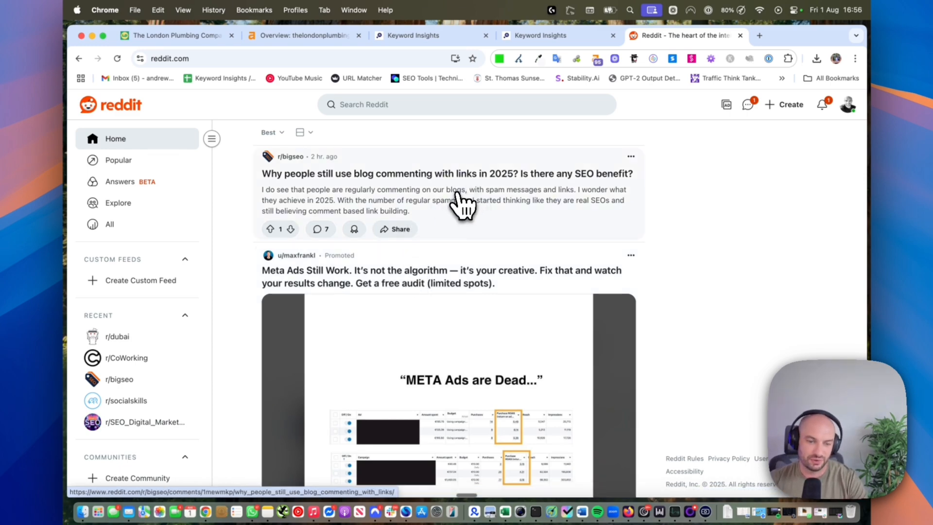
# Browse the Reddit home feed and the posts in the r/plumbers community.
pyautogui.scroll(-15, 458, 202)
pyautogui.scroll(20, 384, 233)
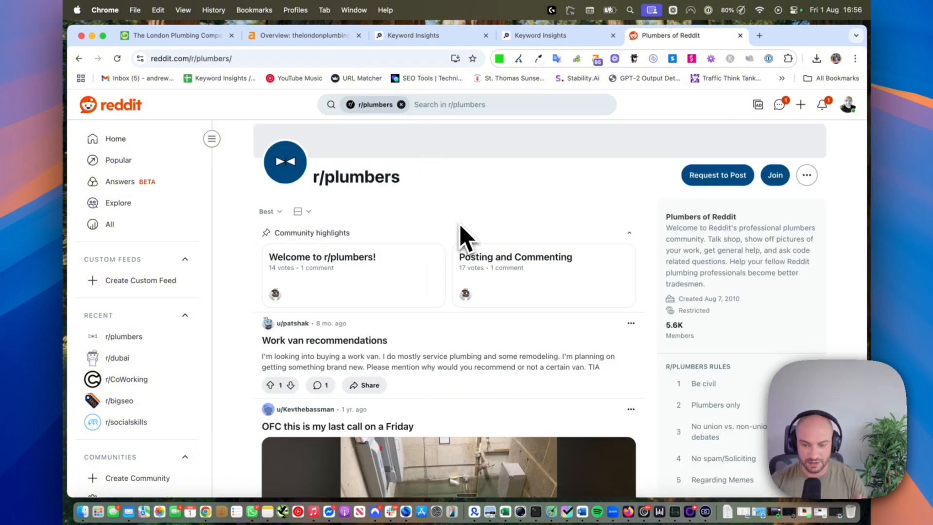
pyautogui.scroll(-12, 461, 227)
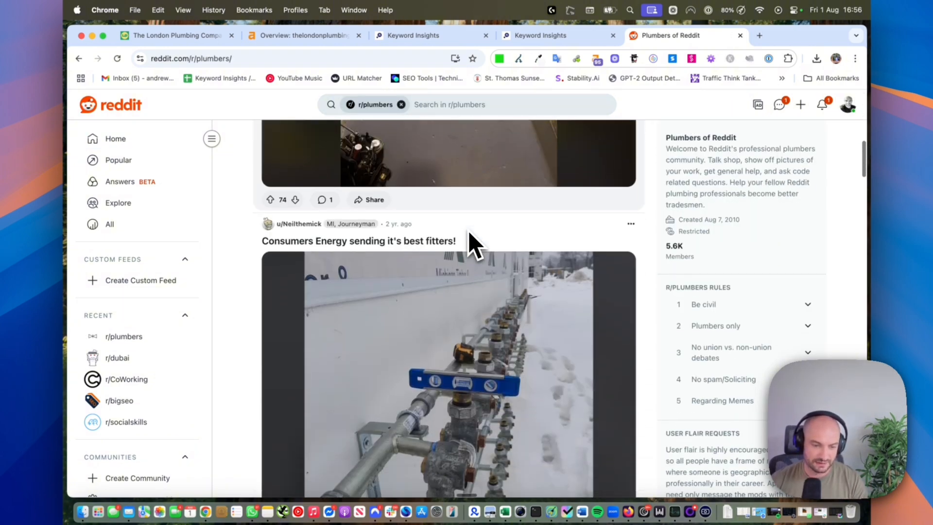
# Look further through the posts in the r/plumbers community.
pyautogui.scroll(-7, 468, 233)
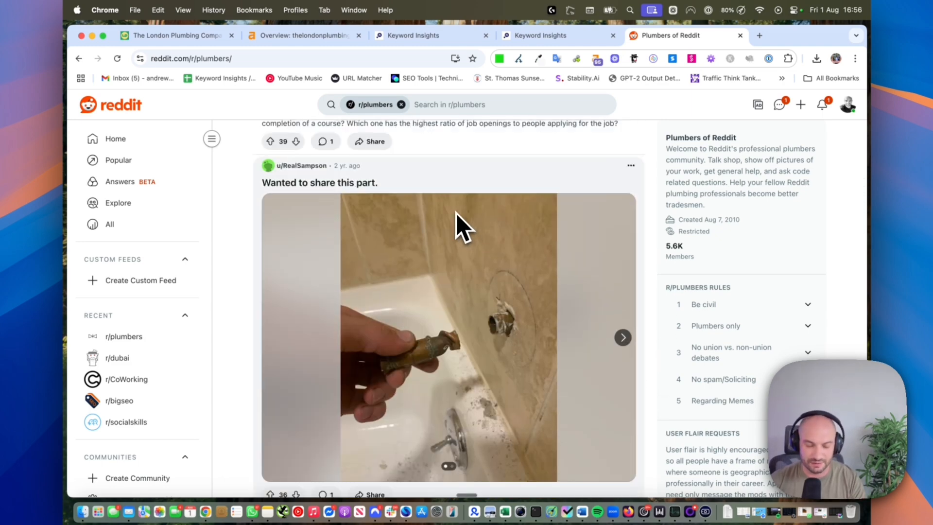
pyautogui.scroll(-5, 456, 218)
# Switch back to Keyword Insights, open the "boiler repairs" discovery and show its full keyword list.
pyautogui.click(438, 36)
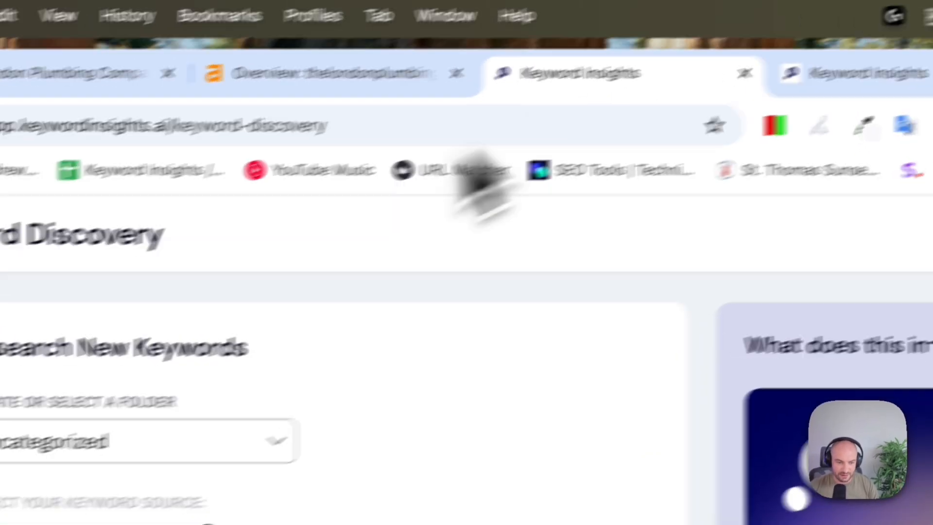
pyautogui.moveTo(60, 427)
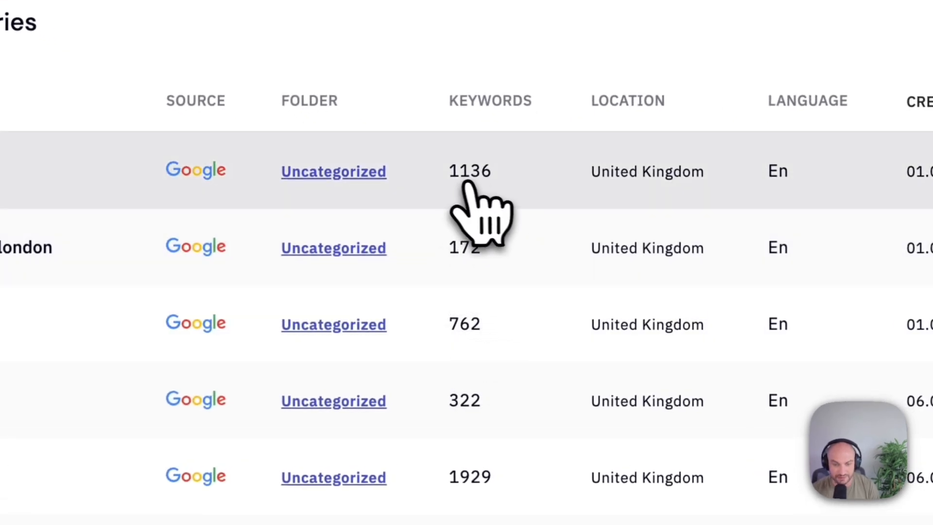
pyautogui.click(464, 183)
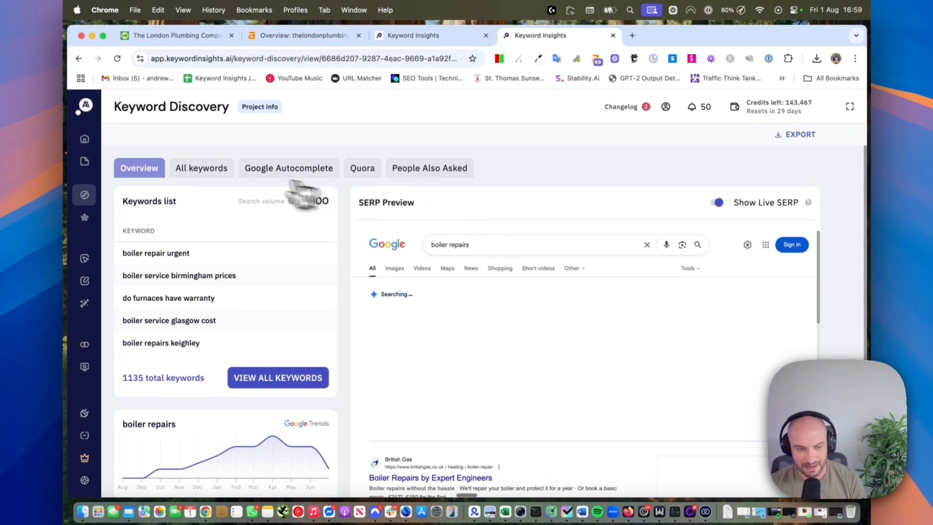
pyautogui.click(221, 175)
# Retrieve the search volume for all "boiler repairs" keywords that lack it, look through the list, and return to the Keyword Discovery start page.
pyautogui.scroll(-4, 583, 285)
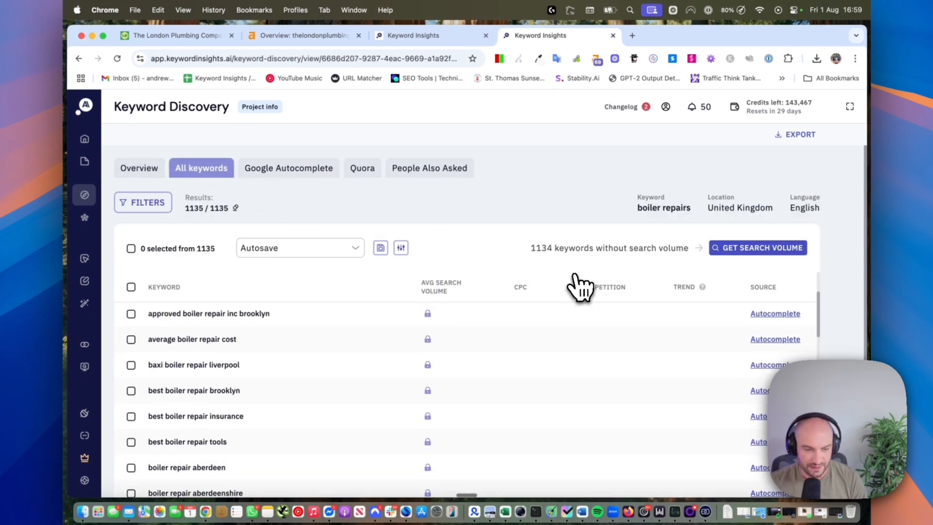
pyautogui.scroll(-2, 527, 243)
pyautogui.click(731, 184)
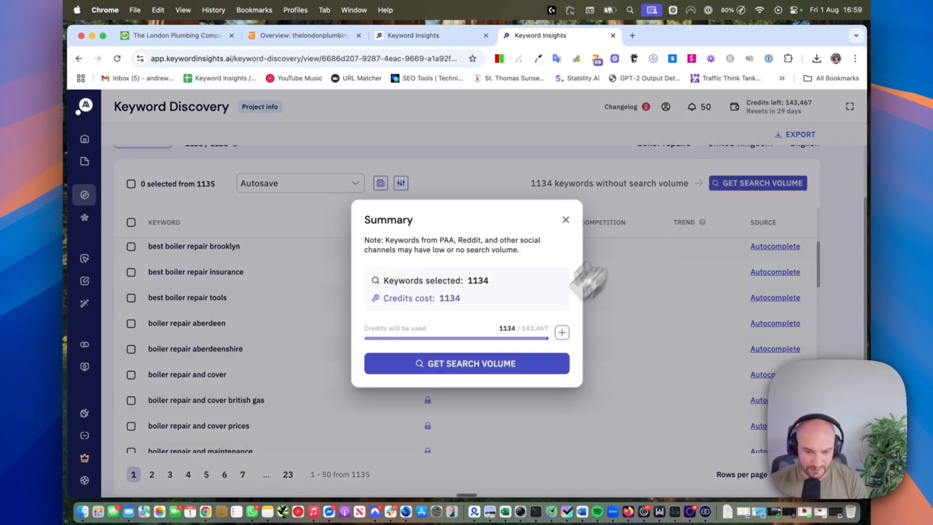
pyautogui.click(506, 365)
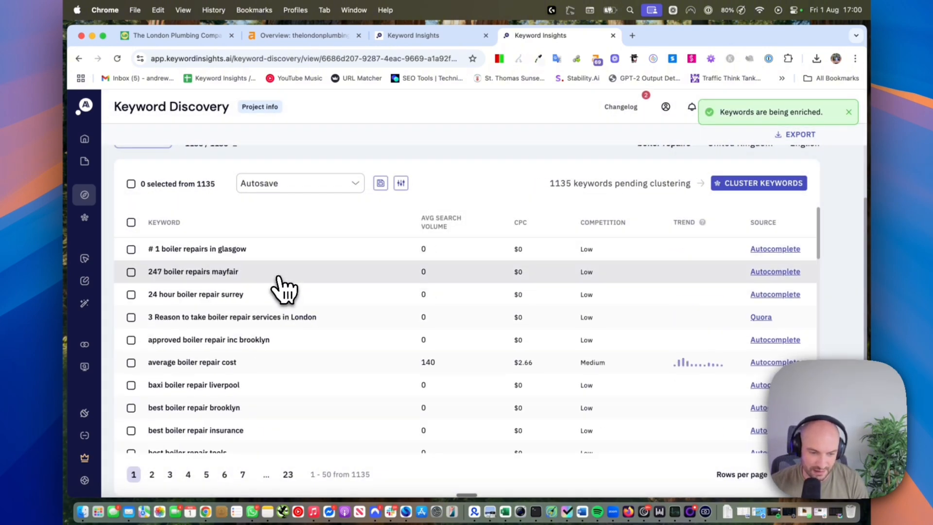
pyautogui.scroll(-10, 284, 291)
pyautogui.scroll(-5, 284, 290)
pyautogui.scroll(15, 277, 285)
pyautogui.scroll(-5, 277, 285)
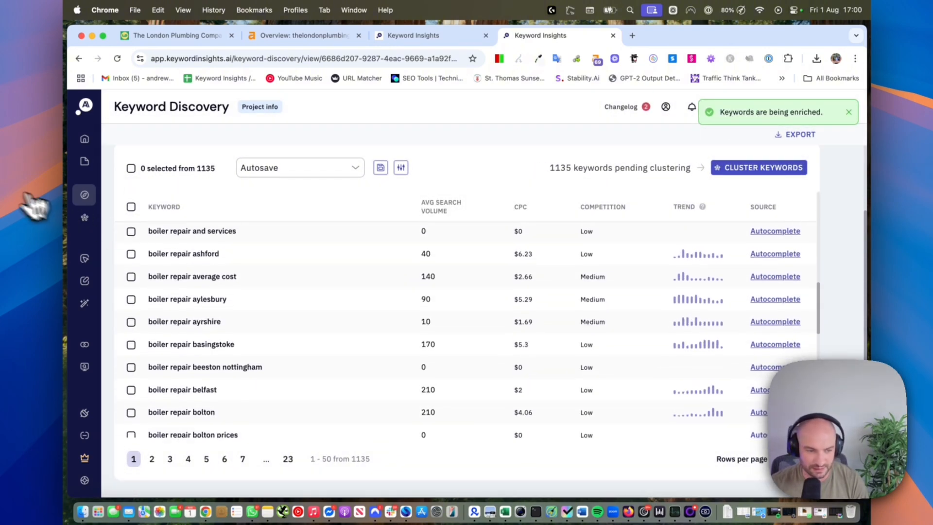
pyautogui.click(101, 200)
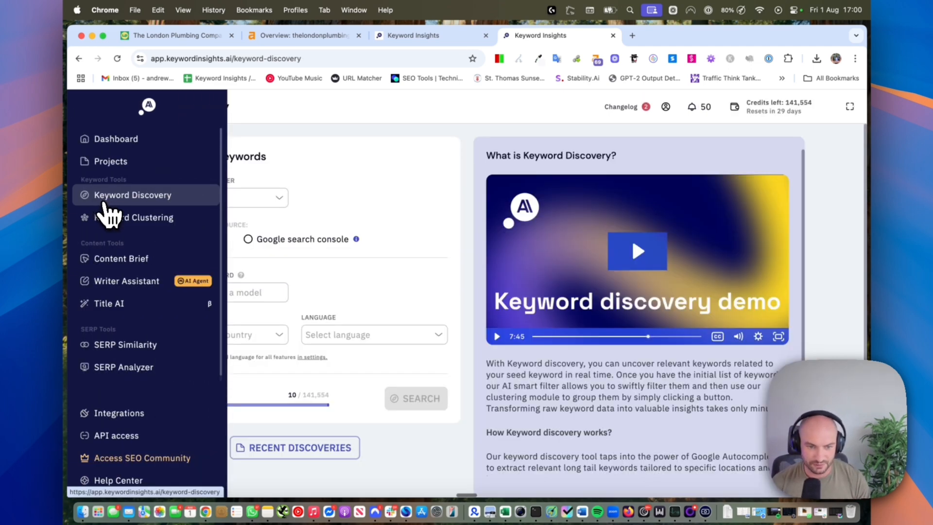
# Search Google for "plumbing london" in a new browser tab and open the Pimlico Plumbers website from the results.
pyautogui.click(297, 44)
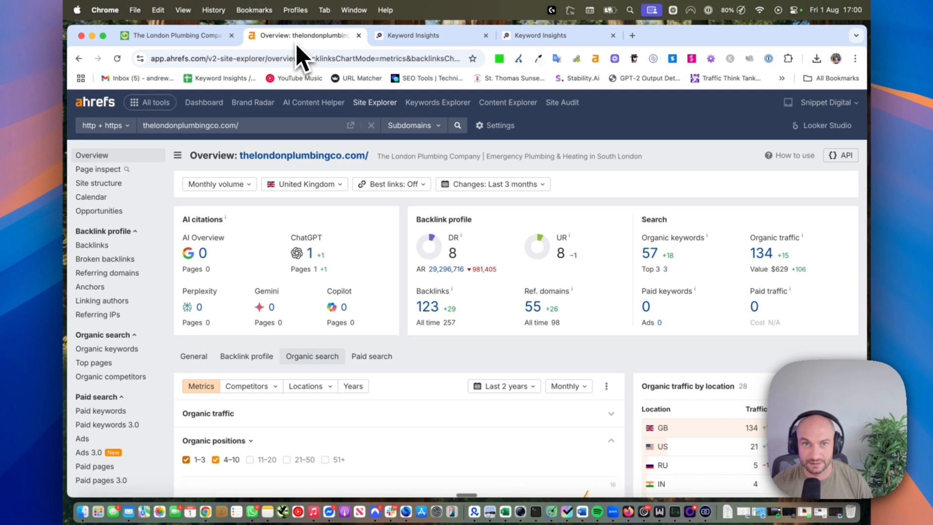
pyautogui.click(632, 35)
pyautogui.write('plumin')
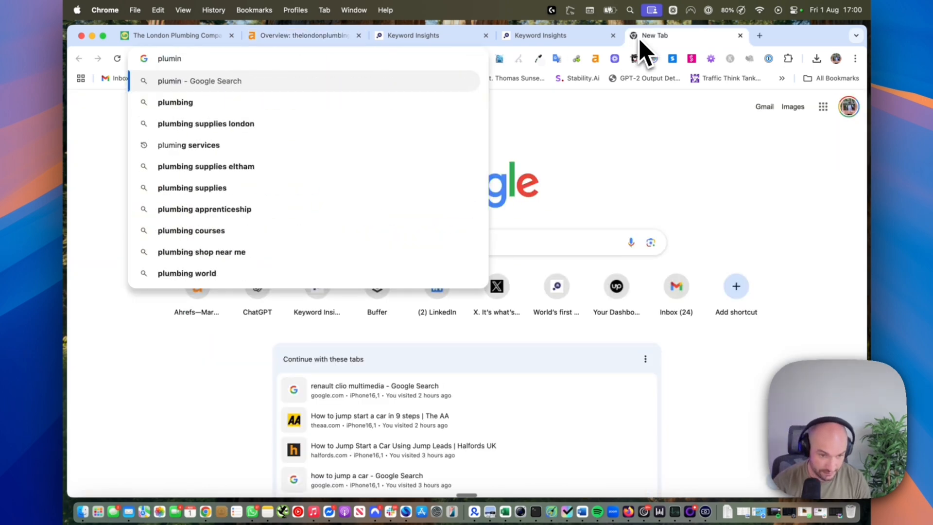
pyautogui.press('Down')
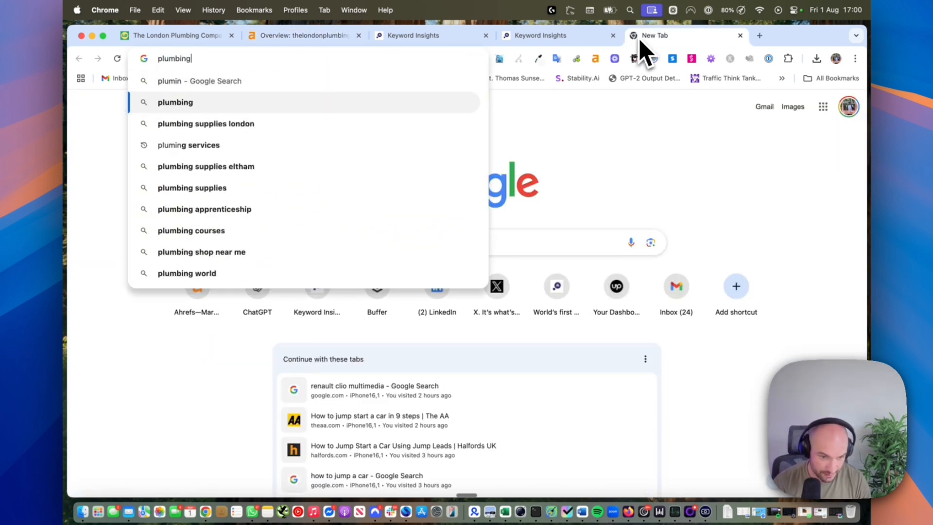
pyautogui.write('london')
pyautogui.press('Return')
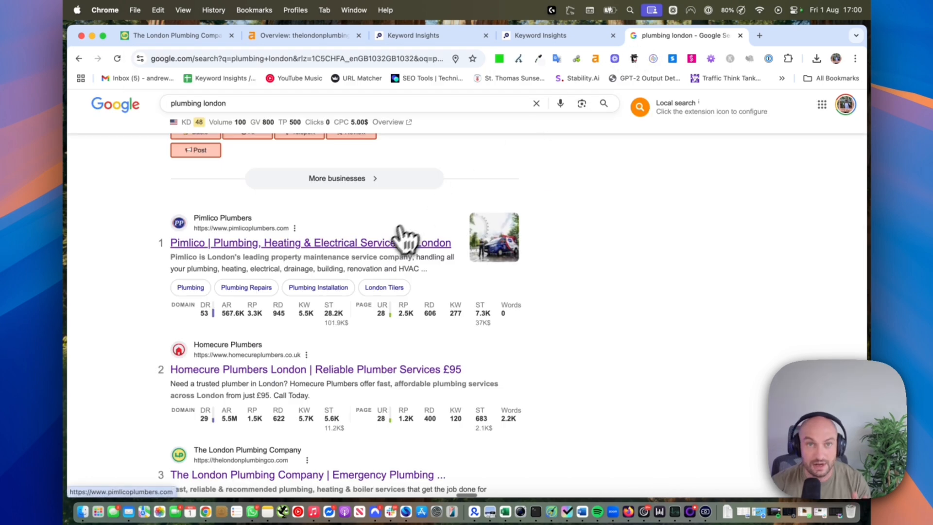
pyautogui.click(374, 245)
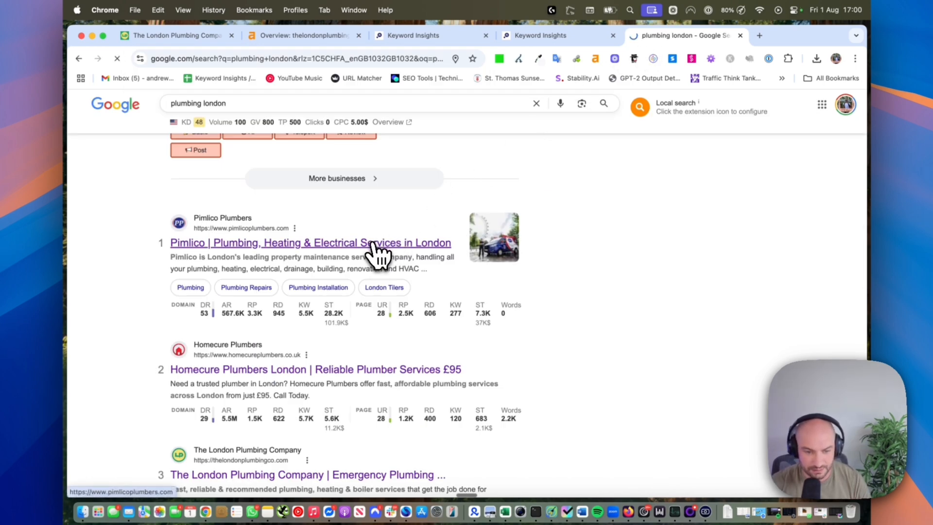
pyautogui.click(148, 58)
pyautogui.press('super+c')
pyautogui.click(309, 38)
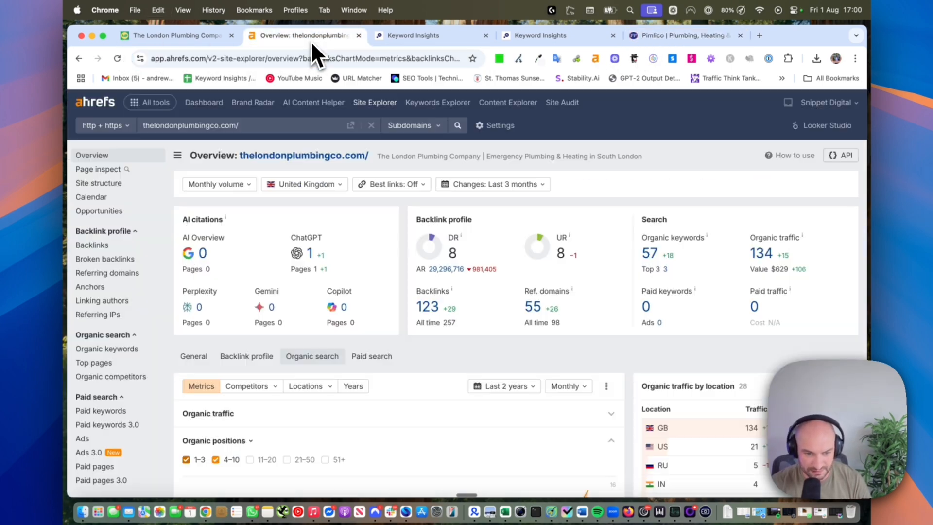
pyautogui.click(262, 125)
pyautogui.press('super+a')
pyautogui.press('BackSpace')
pyautogui.press('super+v')
pyautogui.press('Return')
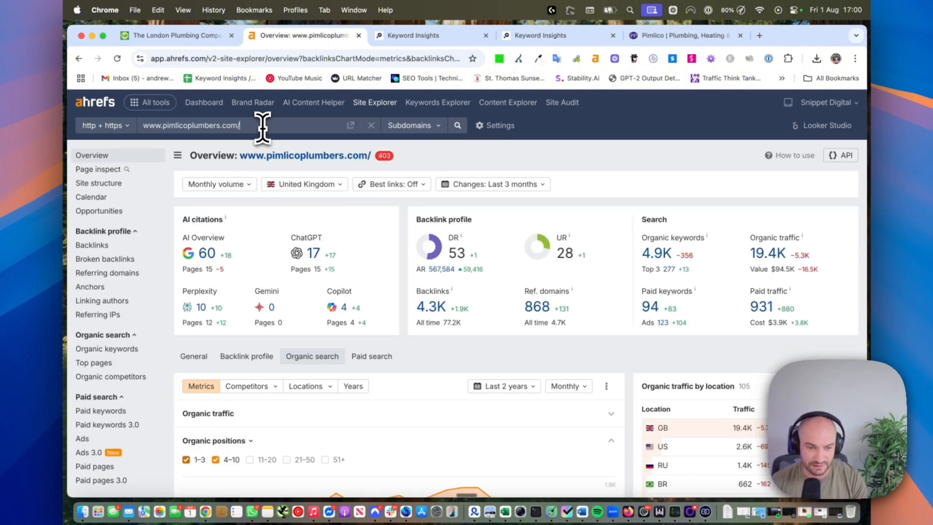
# Filter the United Kingdom organic keywords of pimlicoplumbers.com to non-branded ones and export the list.
pyautogui.click(661, 253)
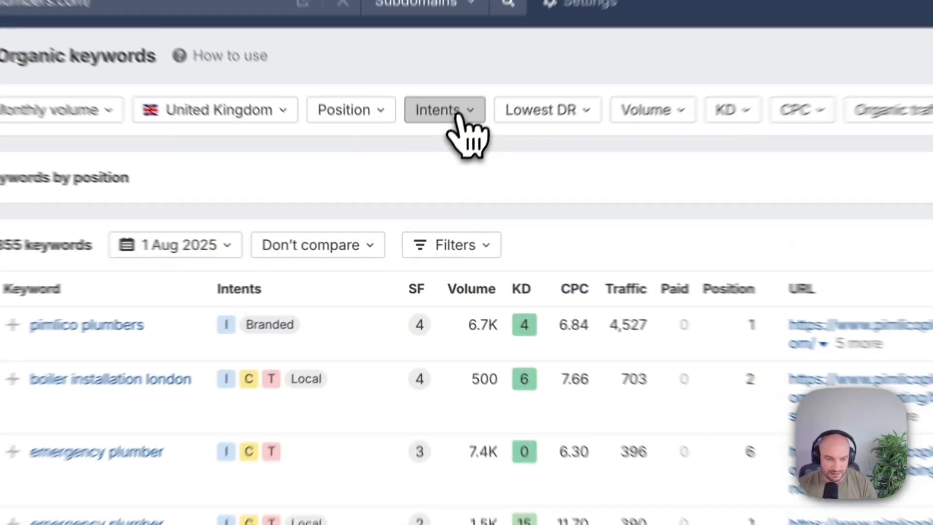
pyautogui.click(459, 117)
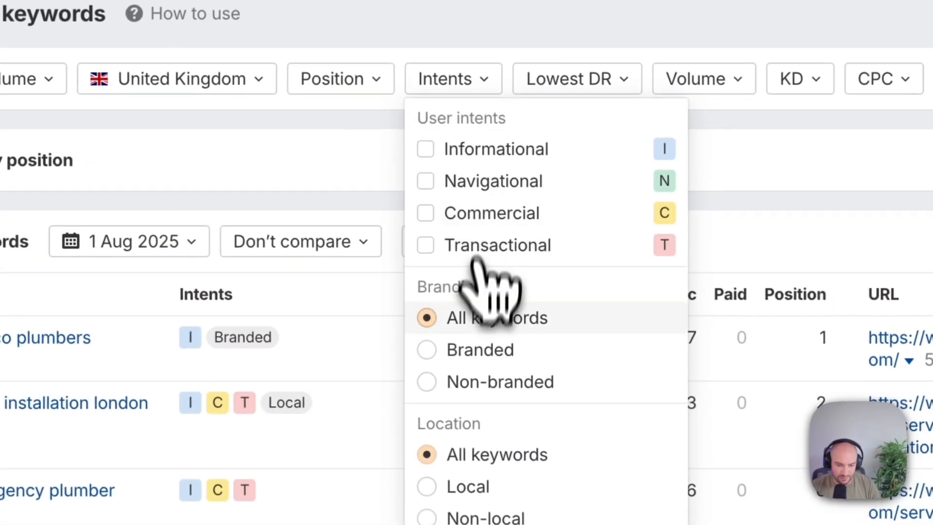
pyautogui.click(440, 365)
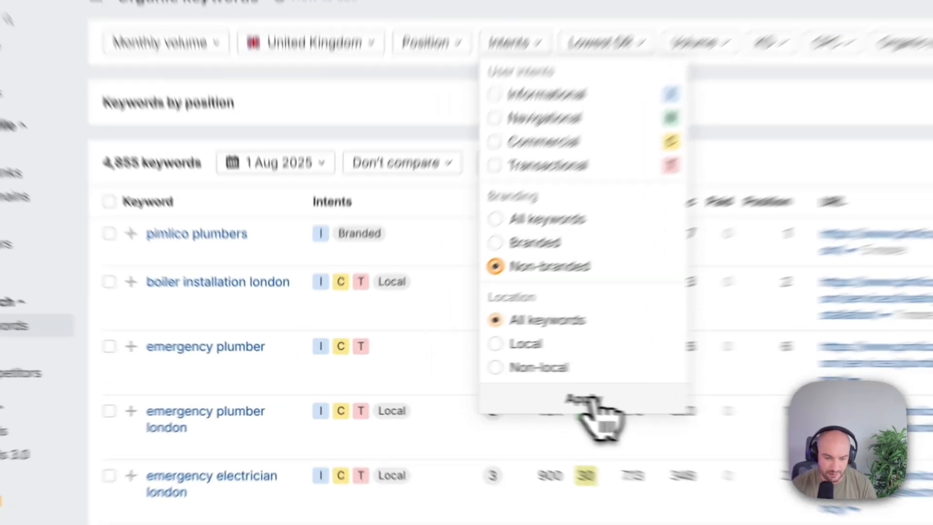
pyautogui.click(465, 392)
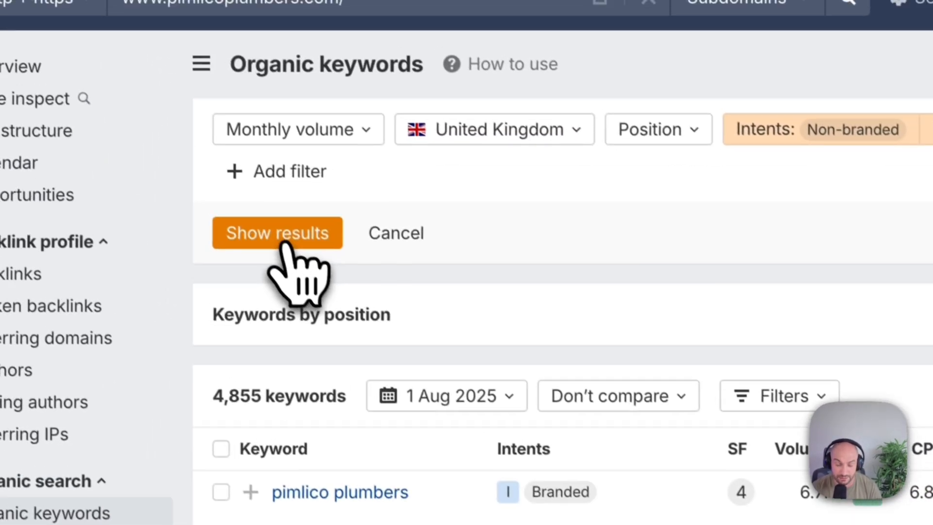
pyautogui.click(285, 238)
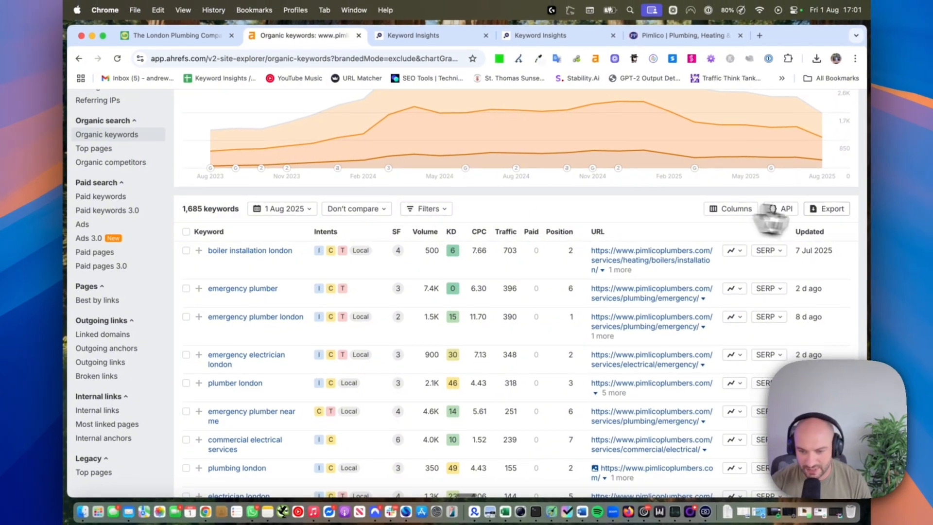
pyautogui.click(828, 210)
pyautogui.click(391, 369)
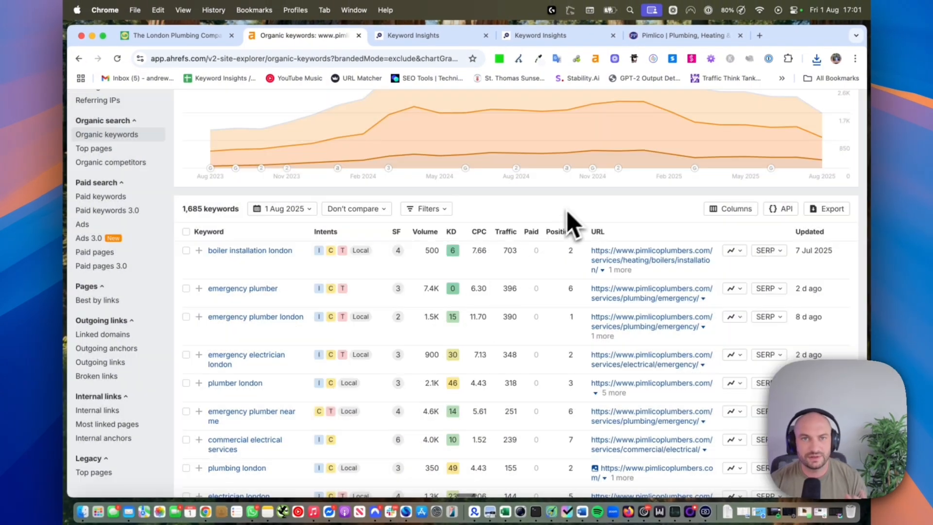
# Show the organic competitors of pimlicoplumbers.com for the United Kingdom and look through the top competing domains.
pyautogui.click(80, 60)
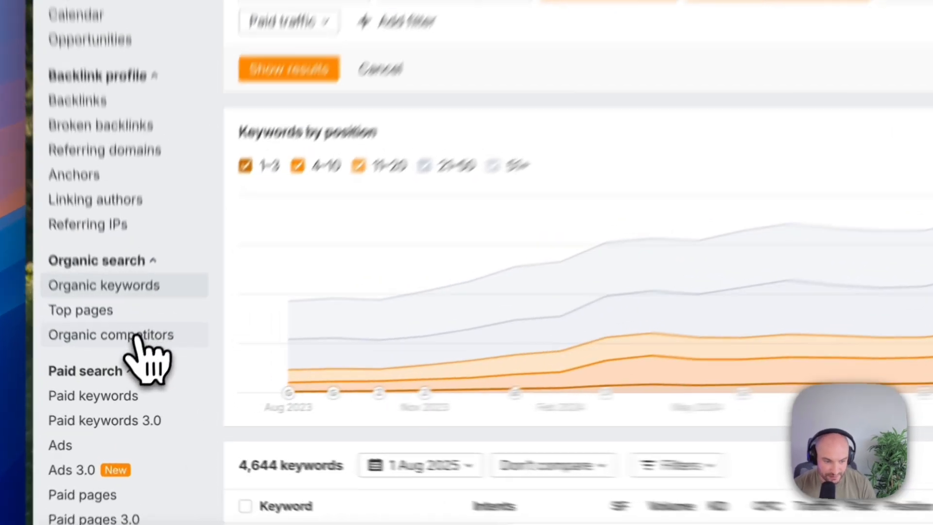
pyautogui.click(137, 335)
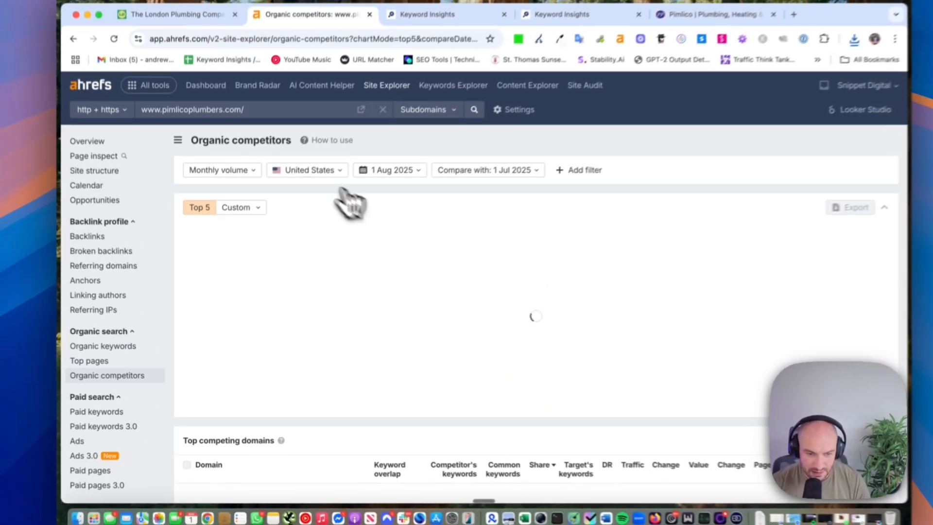
pyautogui.click(316, 182)
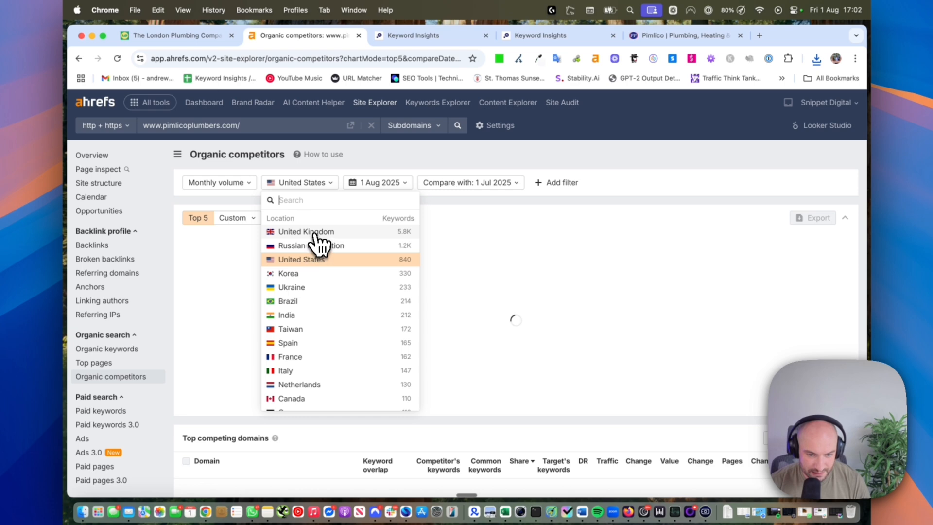
pyautogui.click(313, 230)
pyautogui.click(208, 209)
pyautogui.scroll(-5, 396, 204)
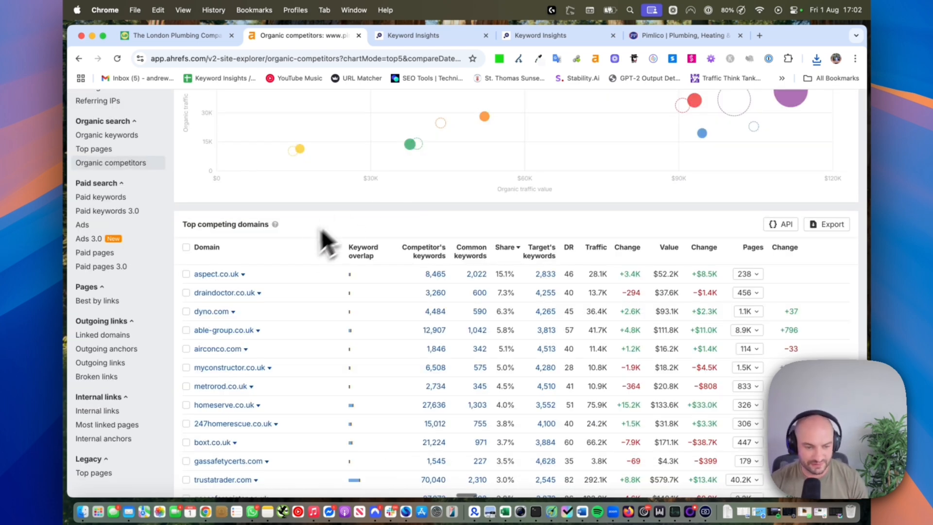
# Visit the competitor site aspect.co.uk, accept its cookies, look over the homepage, and return to the competitor list.
pyautogui.click(237, 273)
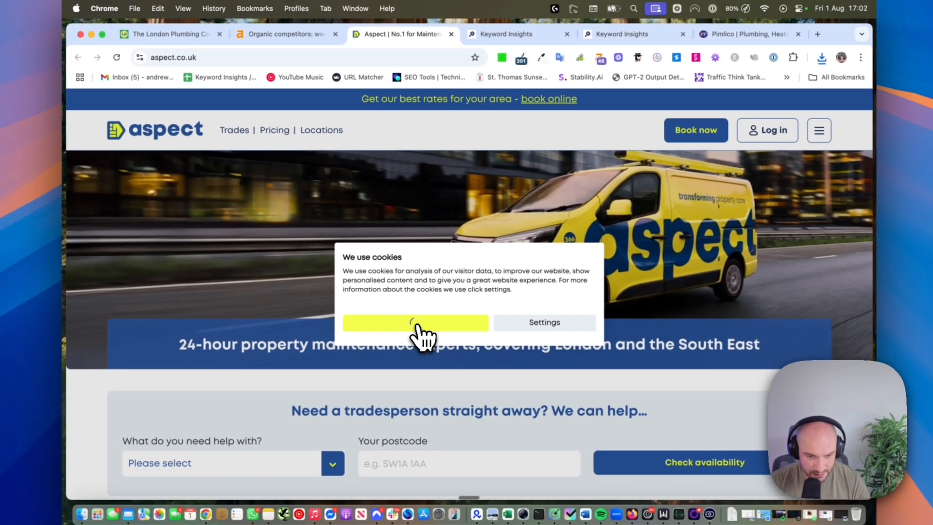
pyautogui.click(608, 420)
pyautogui.scroll(-4, 646, 413)
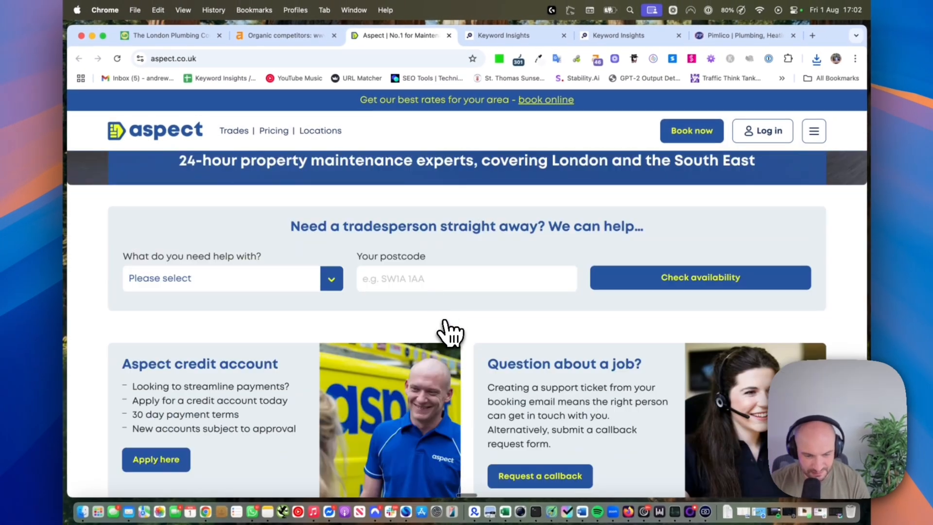
pyautogui.click(281, 37)
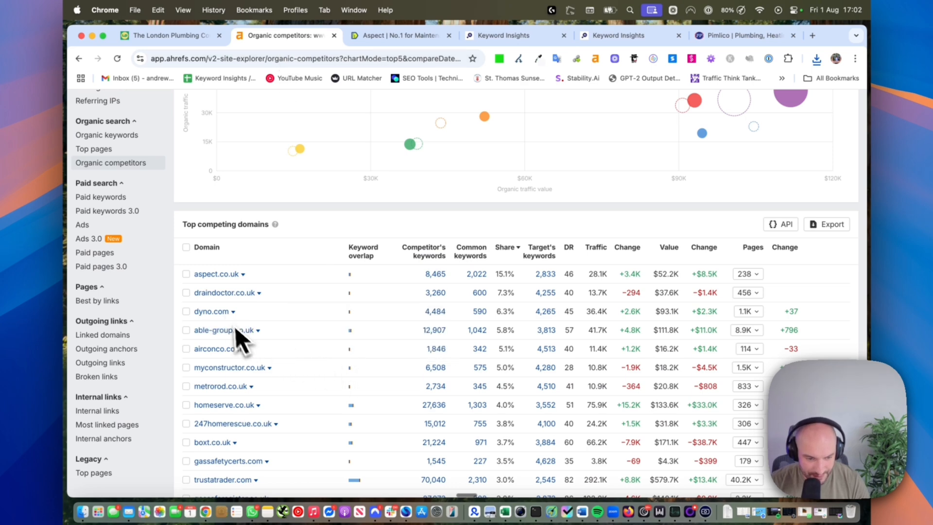
# Open the competitor site draindoctor.co.uk and compare it with The London Plumbing Company's homepage.
pyautogui.click(224, 292)
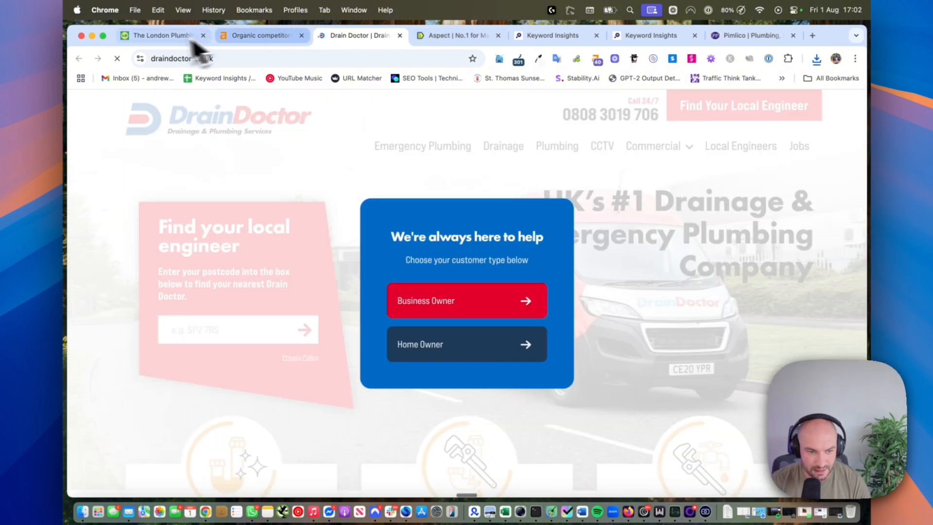
pyautogui.click(156, 38)
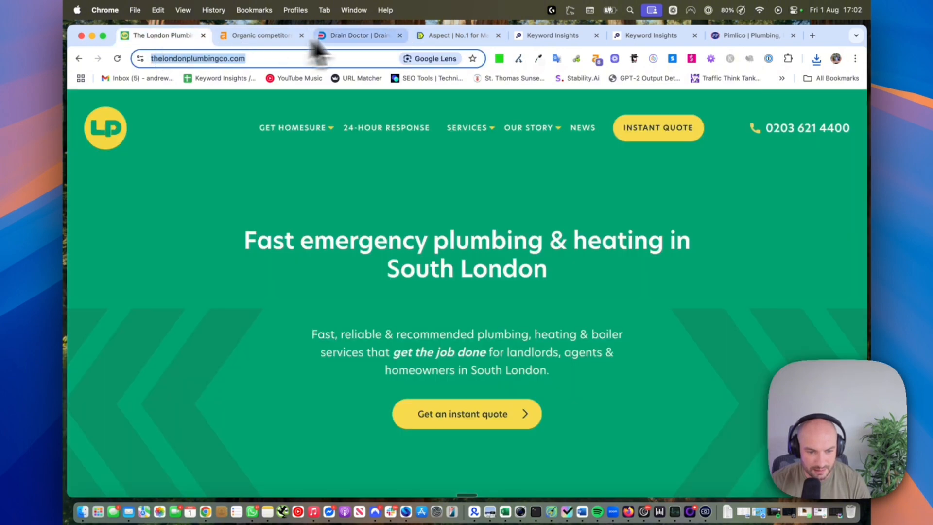
pyautogui.click(371, 35)
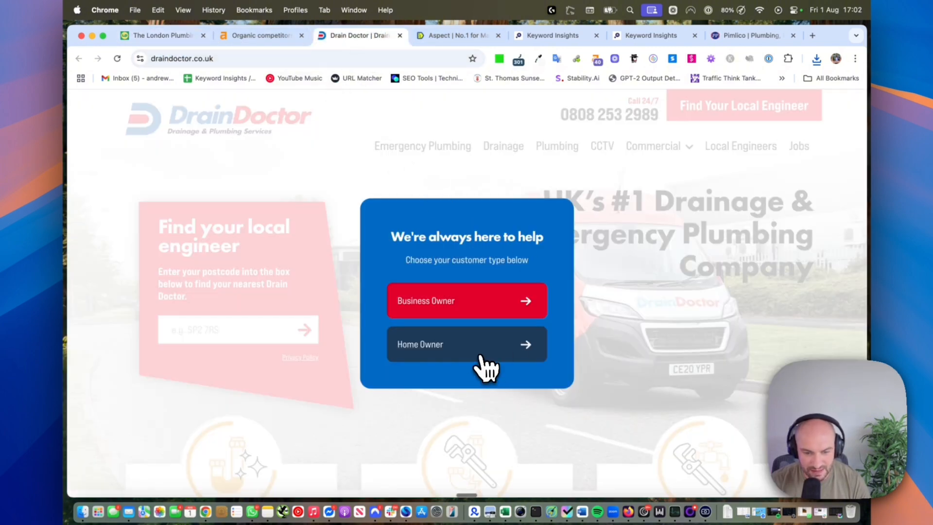
# Copy the Drain Doctor web address and show the United Kingdom organic keywords of draindoctor.co.uk in Ahrefs Site Explorer.
pyautogui.click(263, 58)
pyautogui.press('super+a')
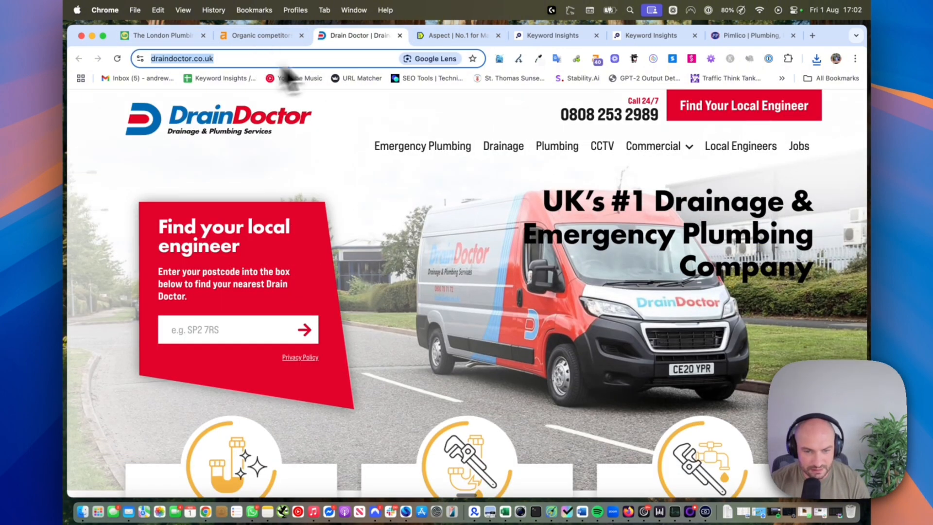
pyautogui.click(276, 37)
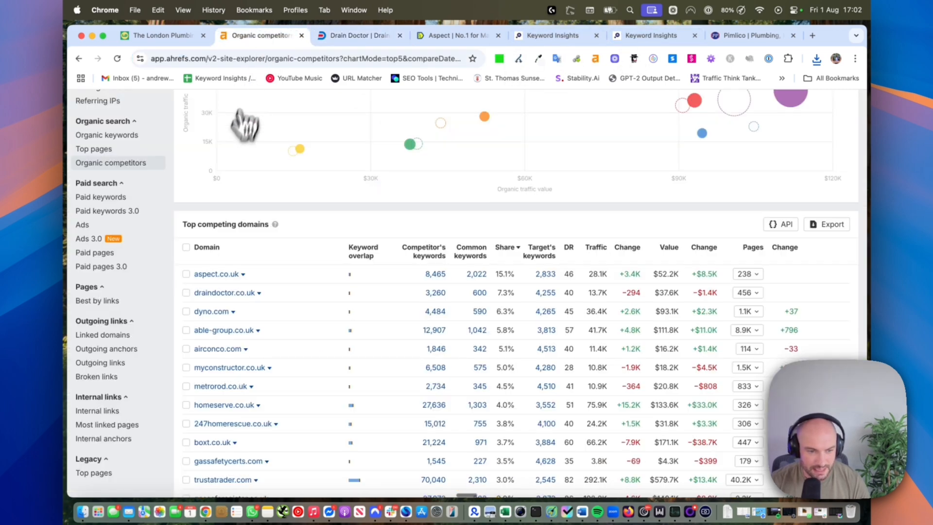
pyautogui.click(296, 148)
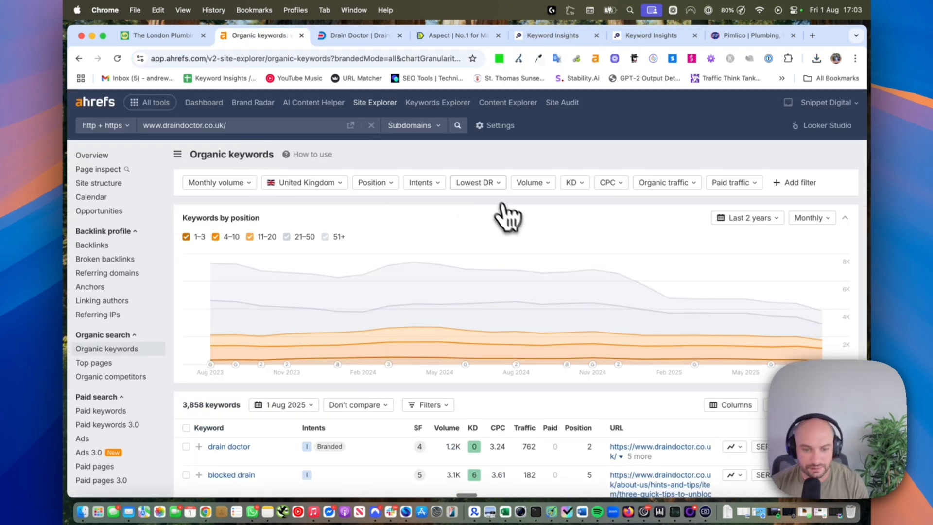
# Filter draindoctor.co.uk's organic keywords to non-branded terms within a ranking position range starting at 1, and show the results.
pyautogui.click(417, 184)
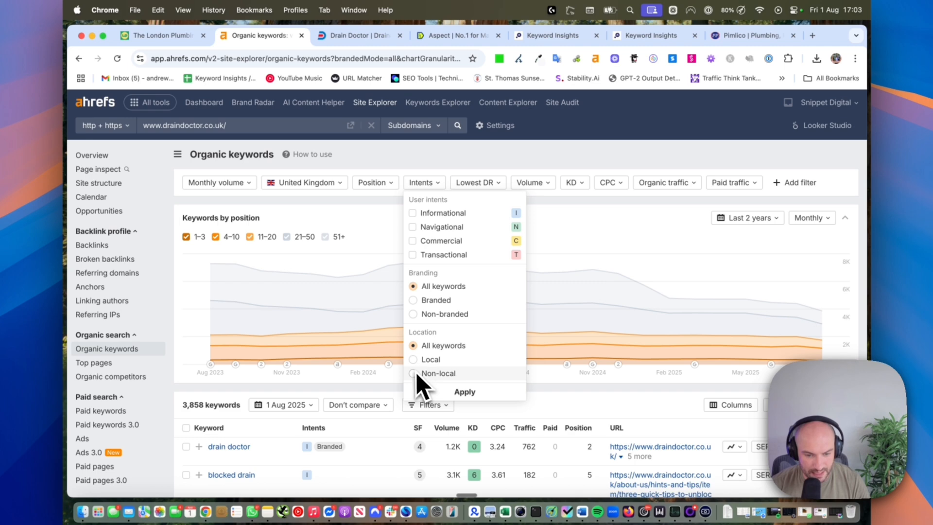
pyautogui.click(464, 388)
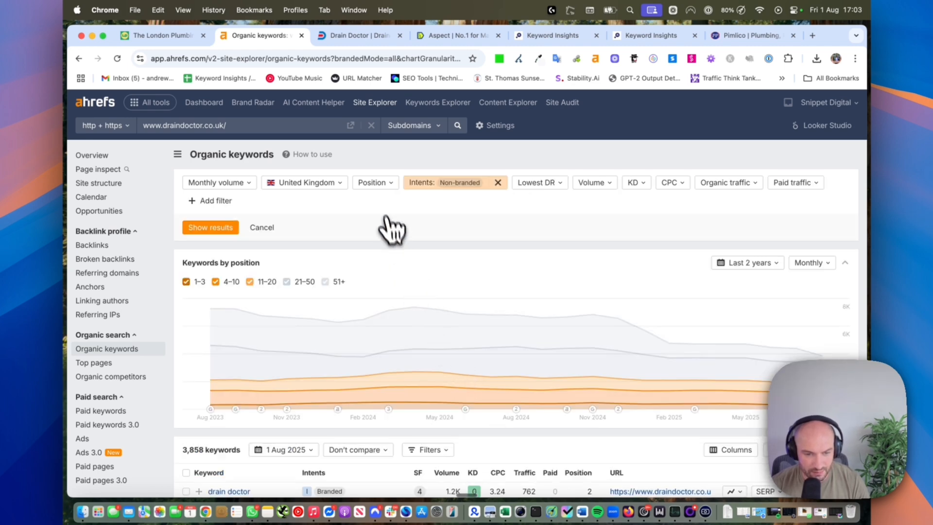
pyautogui.click(375, 184)
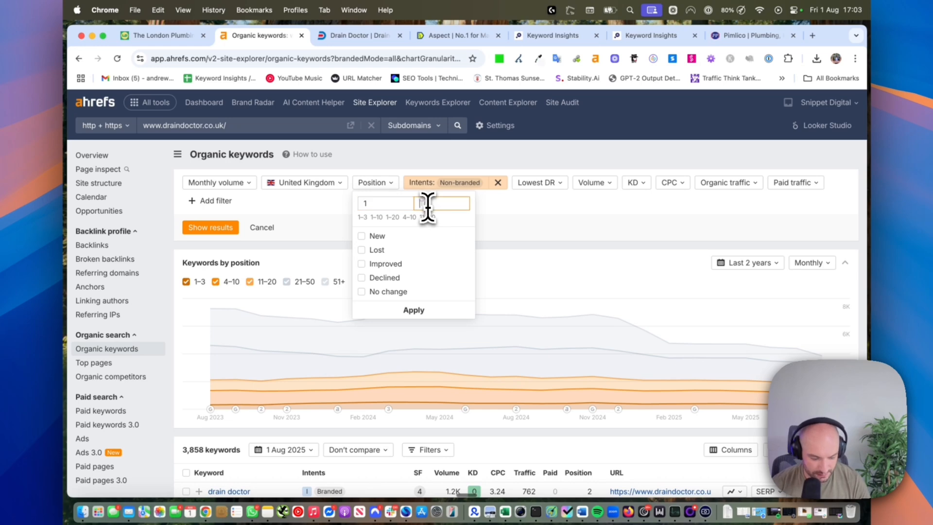
pyautogui.click(416, 314)
pyautogui.click(237, 238)
pyautogui.scroll(-8, 552, 249)
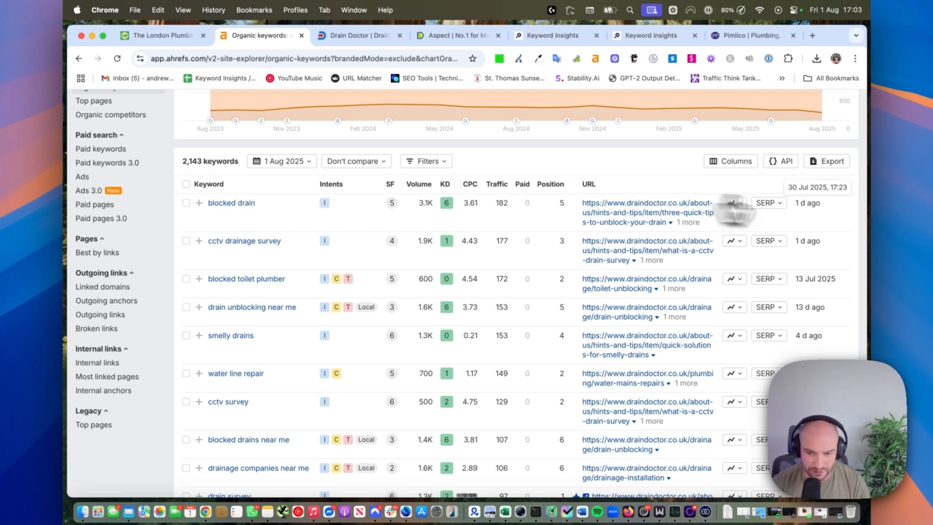
# Export the filtered Drain Doctor keywords as a CSV file and open the exported file from the Desktop in Excel.
pyautogui.click(827, 163)
pyautogui.click(362, 370)
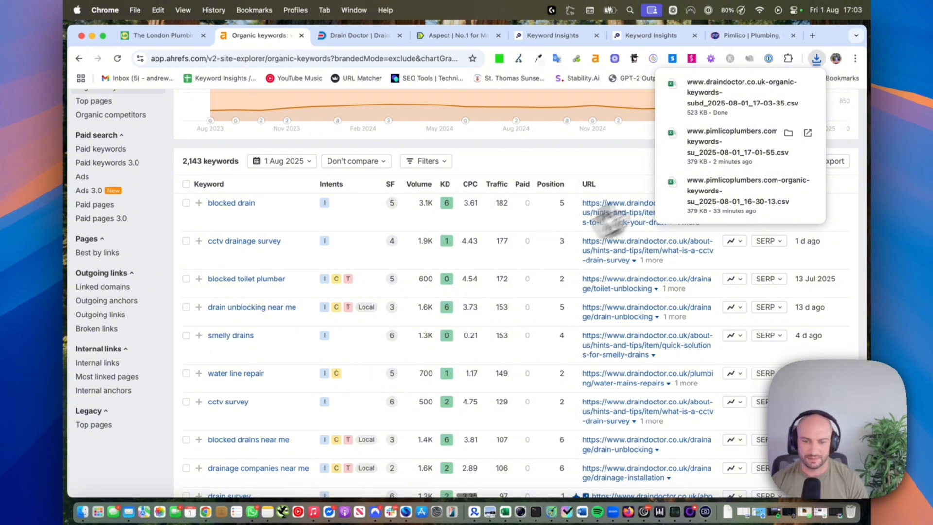
pyautogui.press('super+Tab')
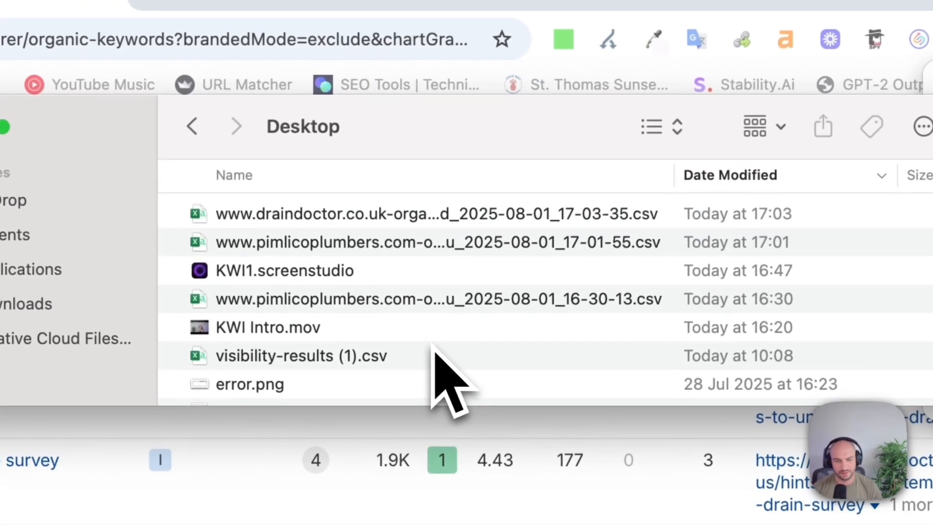
pyautogui.click(410, 216)
pyautogui.click(408, 233)
pyautogui.doubleClick(412, 215)
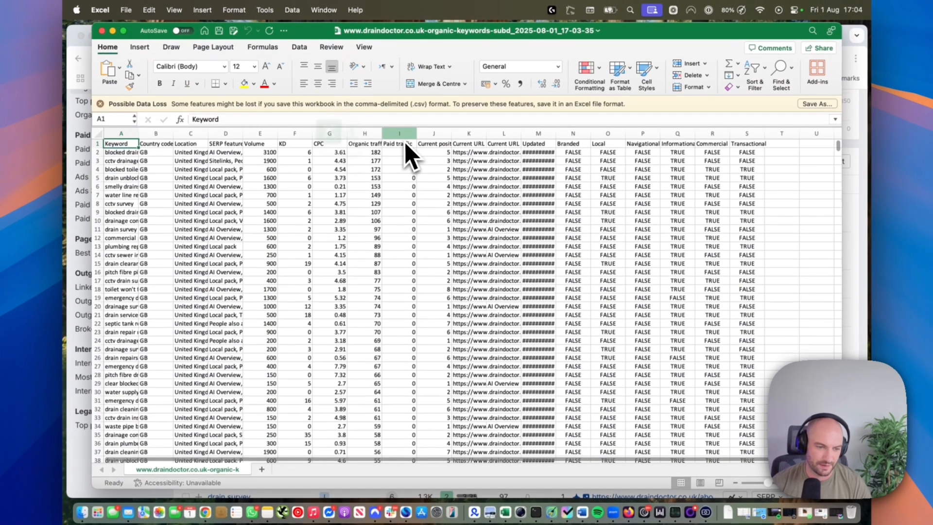
# Widen the Keyword column so the full terms are readable, and look over the exported rows and columns.
pyautogui.moveTo(140, 134); pyautogui.dragTo(402, 183)
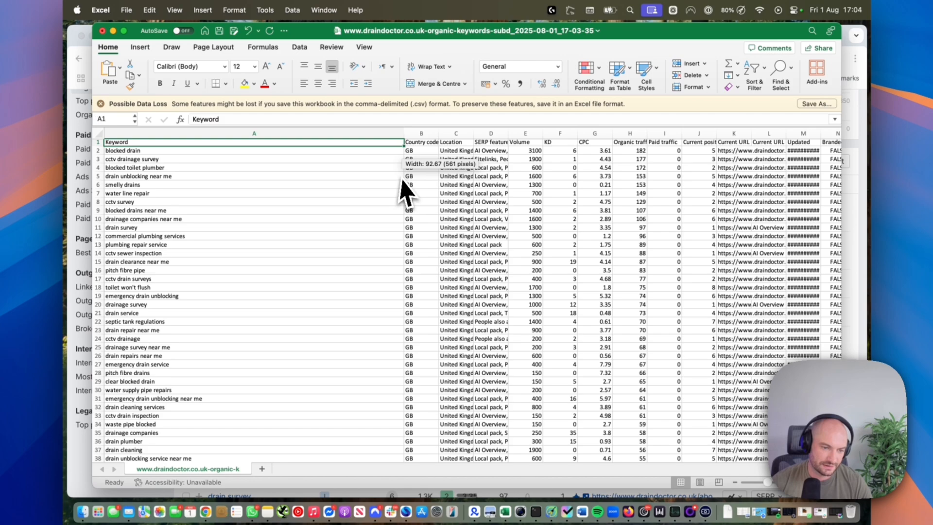
pyautogui.scroll(-15, 389, 204)
pyautogui.scroll(15, 389, 191)
pyautogui.hscroll(4, 384, 188)
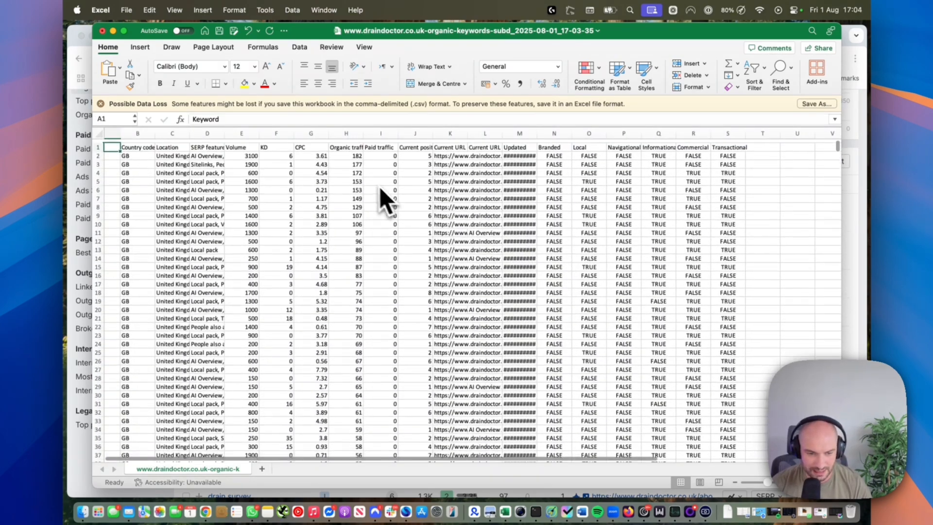
pyautogui.hscroll(-5, 362, 187)
pyautogui.hscroll(-3, 252, 213)
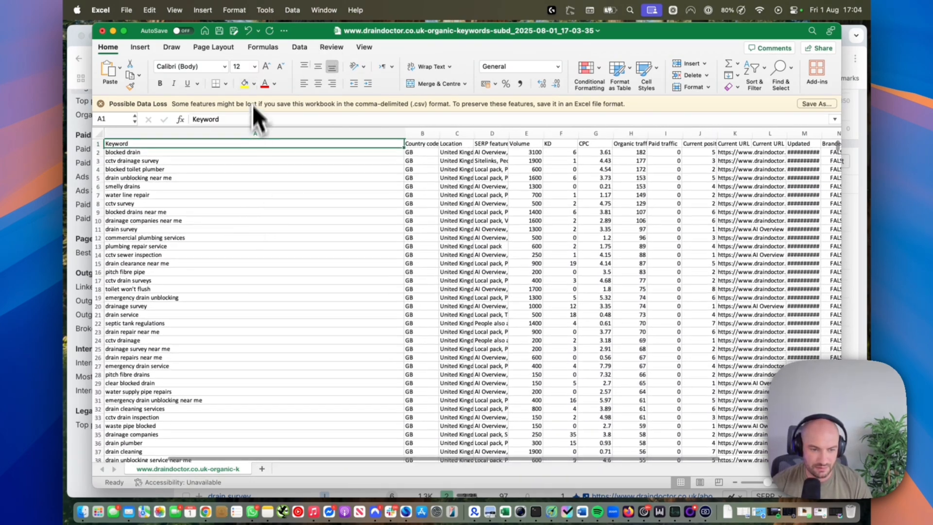
# Move the spreadsheet window aside, check The London Plumbing Company's website in Chrome, and return to the Drain Doctor keyword sheet.
pyautogui.moveTo(314, 34); pyautogui.dragTo(341, 136)
pyautogui.click(214, 28)
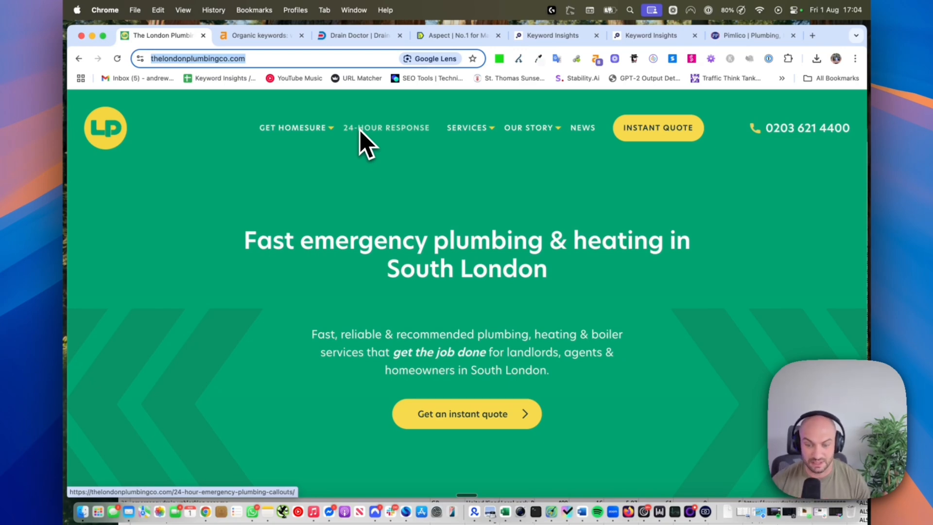
pyautogui.hotkey('ctrl', 'Up')
pyautogui.click(502, 178)
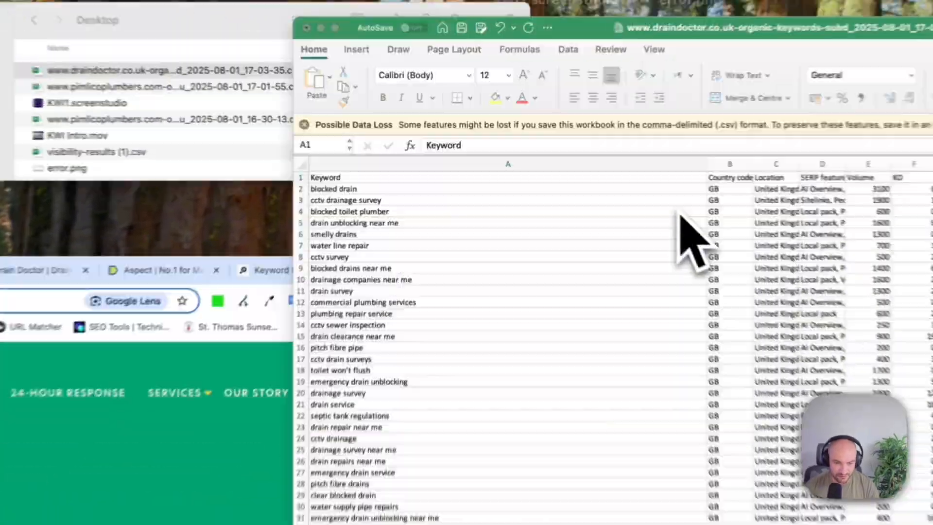
# Examine the Drain Doctor keyword list for terms relevant to the plumbing company, such as "cctv drains" and "clogged drain".
pyautogui.scroll(-10, 431, 343)
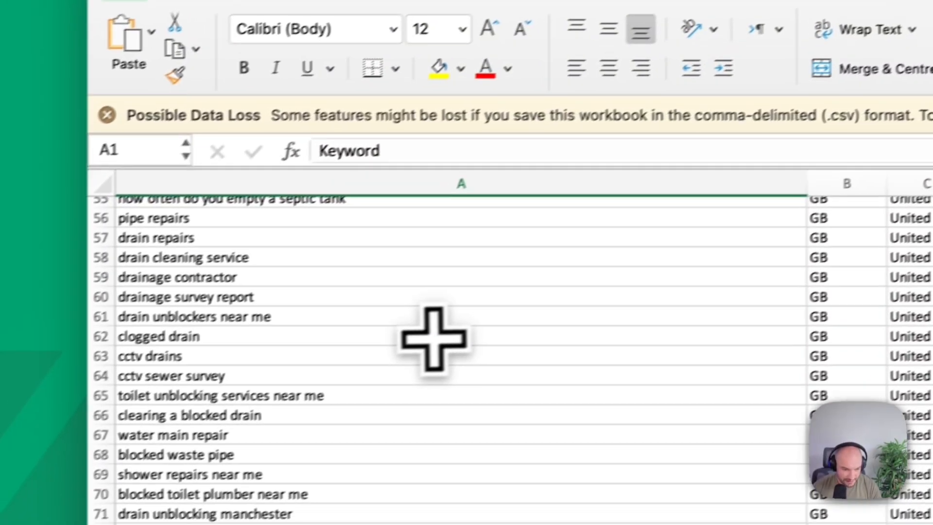
pyautogui.click(269, 343)
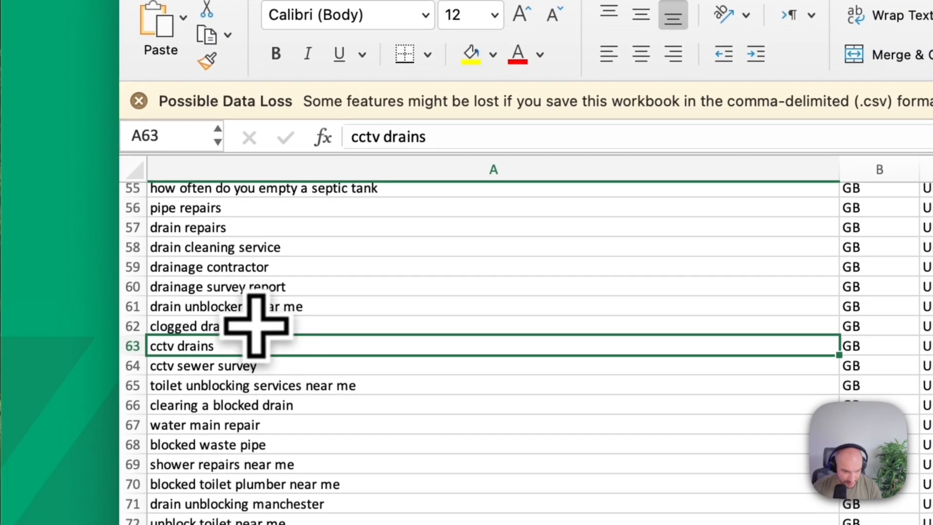
pyautogui.click(255, 324)
pyautogui.scroll(3, 270, 272)
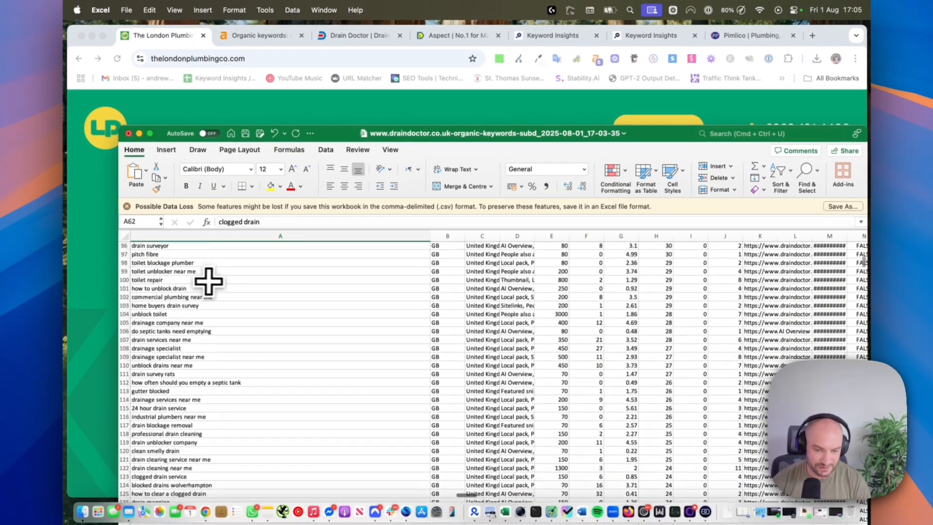
pyautogui.scroll(-5, 209, 279)
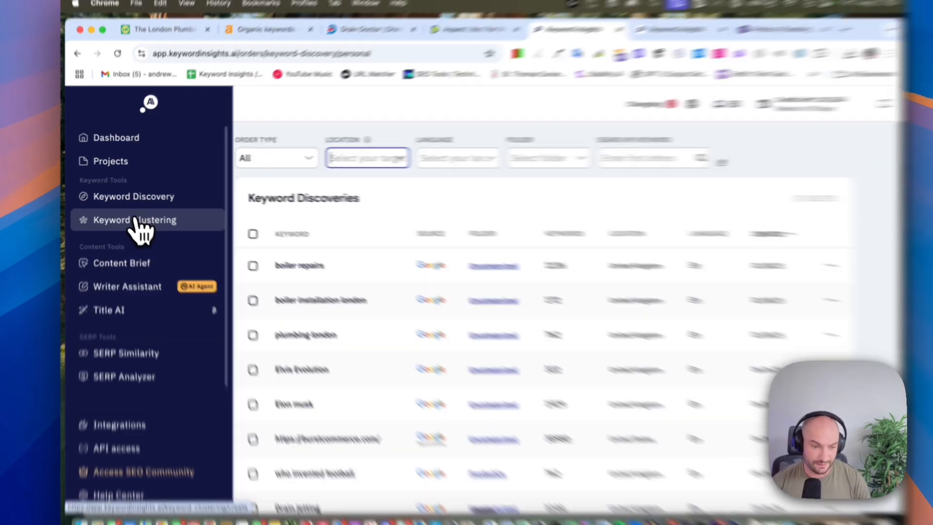
# Start a keyword clustering project in Keyword Insights named London Drains, with United Kingdom as the location.
pyautogui.click(138, 221)
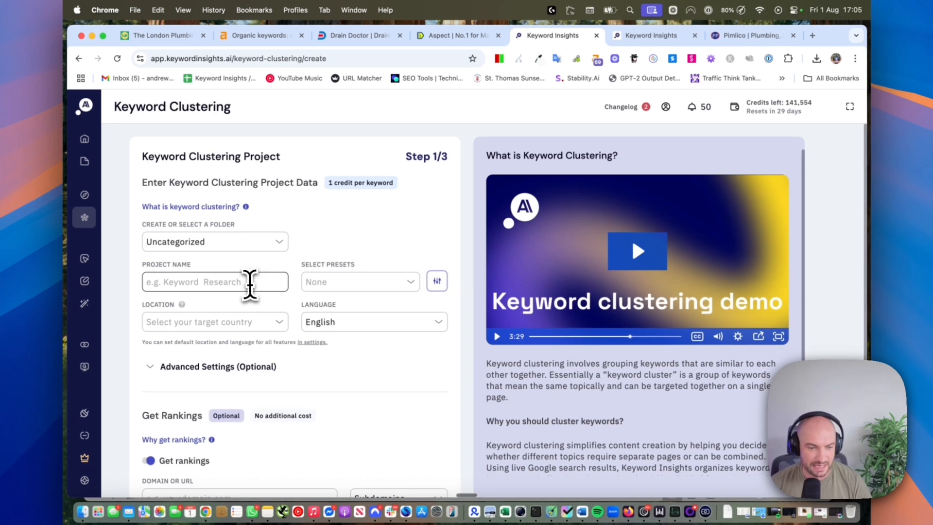
pyautogui.click(245, 280)
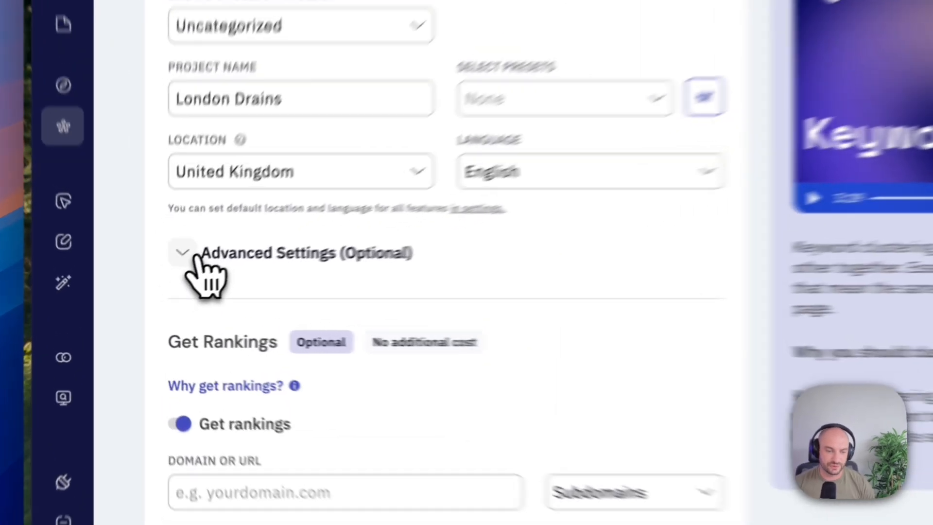
# Review the advanced clustering settings for algorithm, SERP similarity and topical cluster strength, and collapse them again.
pyautogui.click(199, 257)
pyautogui.scroll(-10, 479, 313)
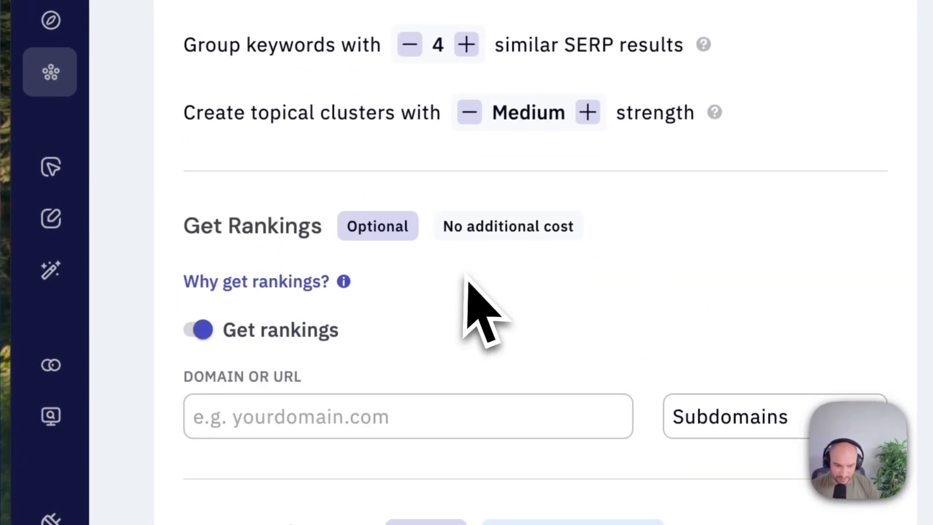
pyautogui.scroll(3, 484, 309)
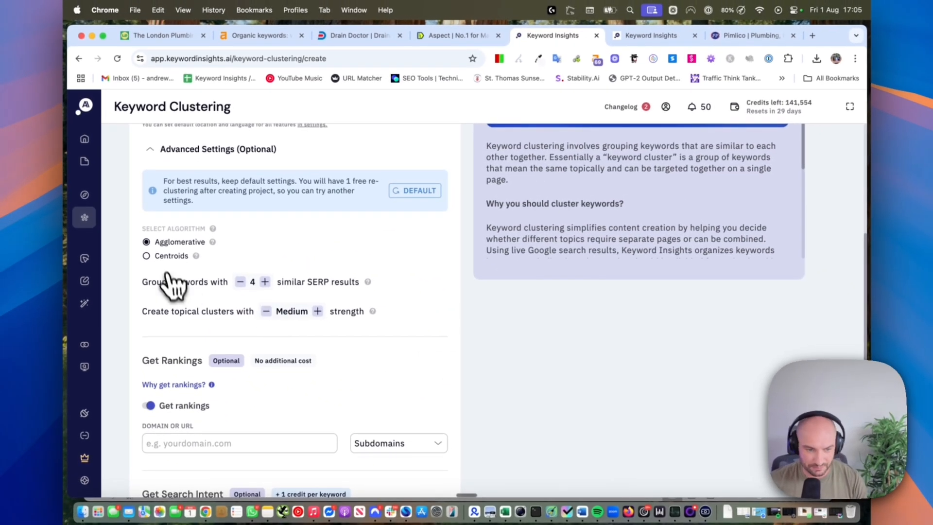
pyautogui.scroll(2, 175, 277)
pyautogui.click(152, 184)
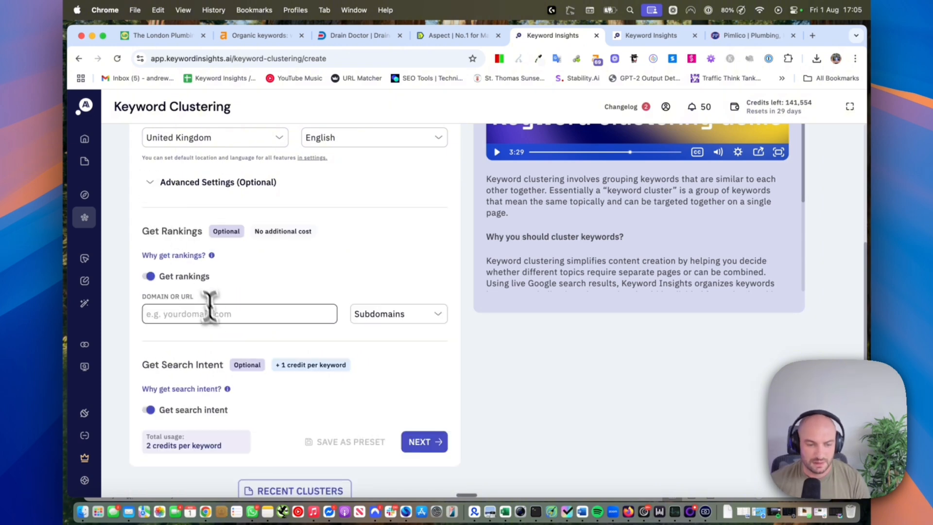
pyautogui.click(210, 313)
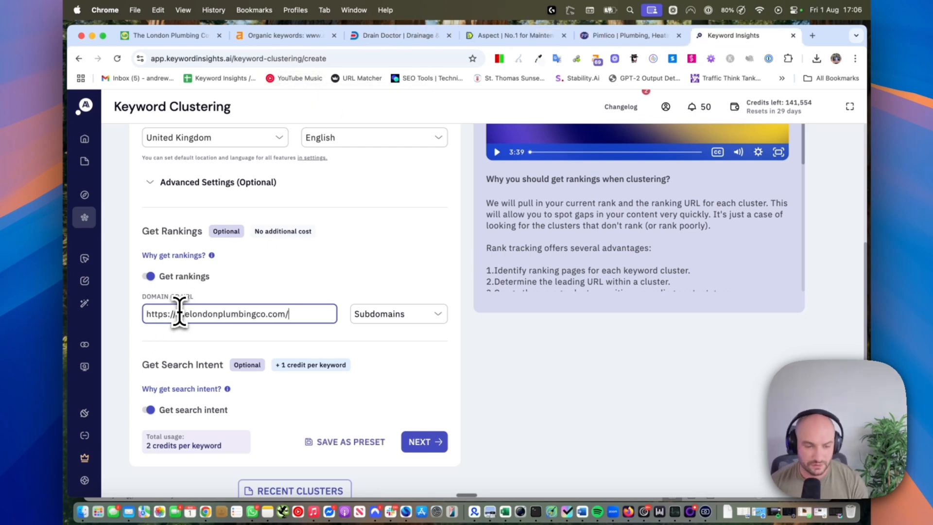
pyautogui.moveTo(296, 313); pyautogui.dragTo(132, 322)
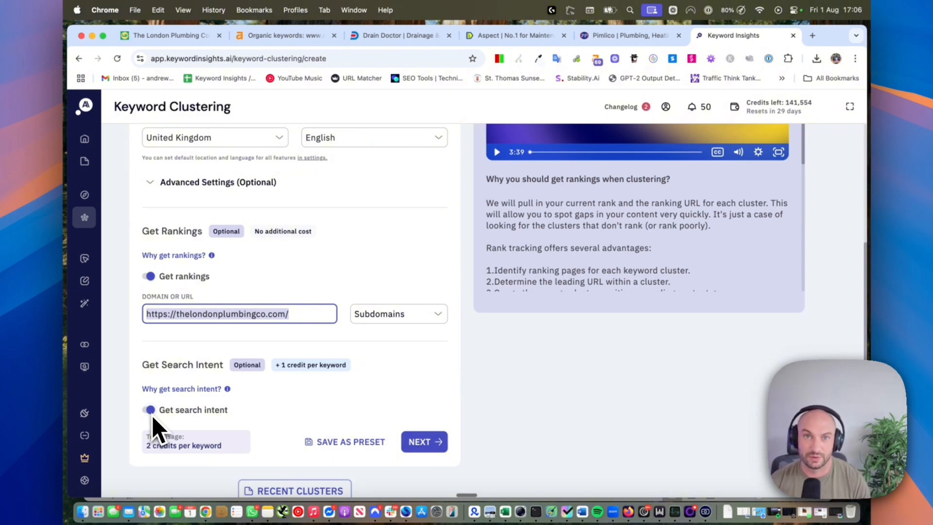
pyautogui.scroll(-1, 155, 428)
pyautogui.click(421, 419)
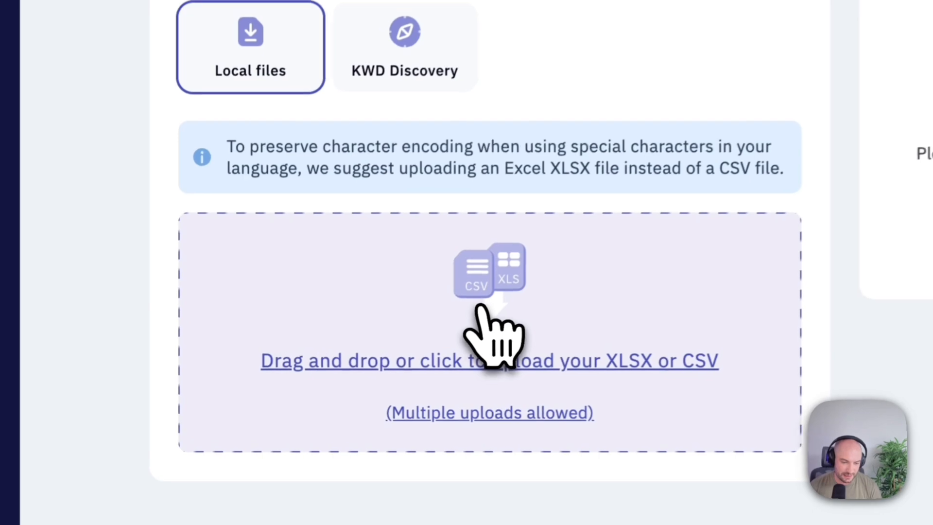
# Upload the Desktop CSV exports for pimlicoplumbers.com (17-01-55) and draindoctor.co.uk (17-03-35) to the clustering project.
pyautogui.click(484, 323)
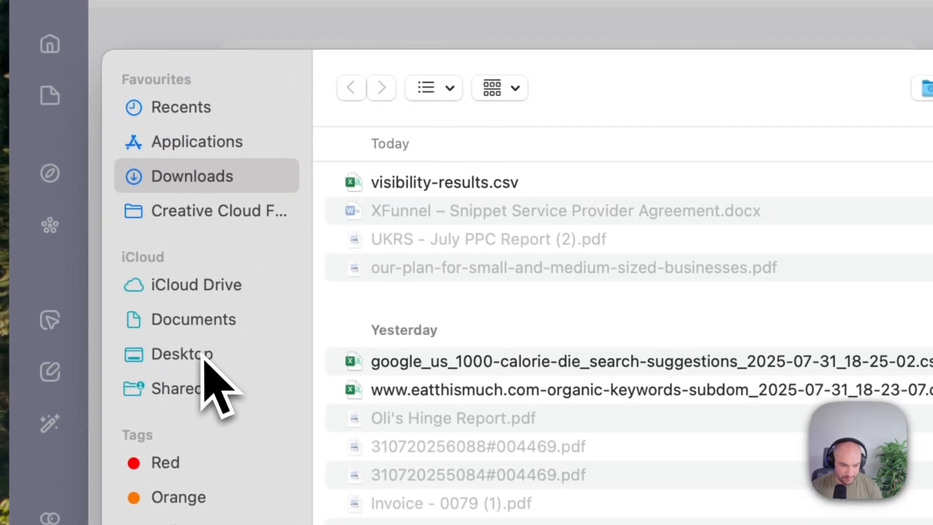
pyautogui.click(203, 356)
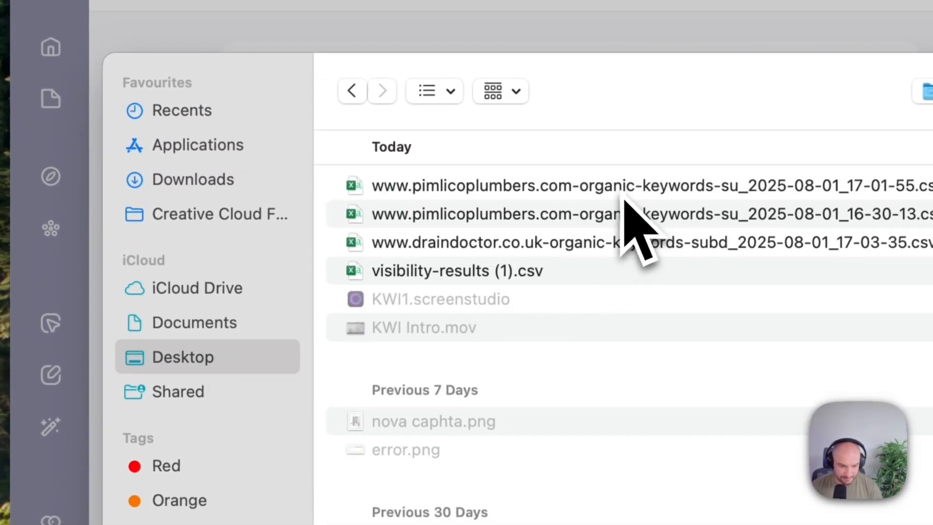
pyautogui.click(621, 195)
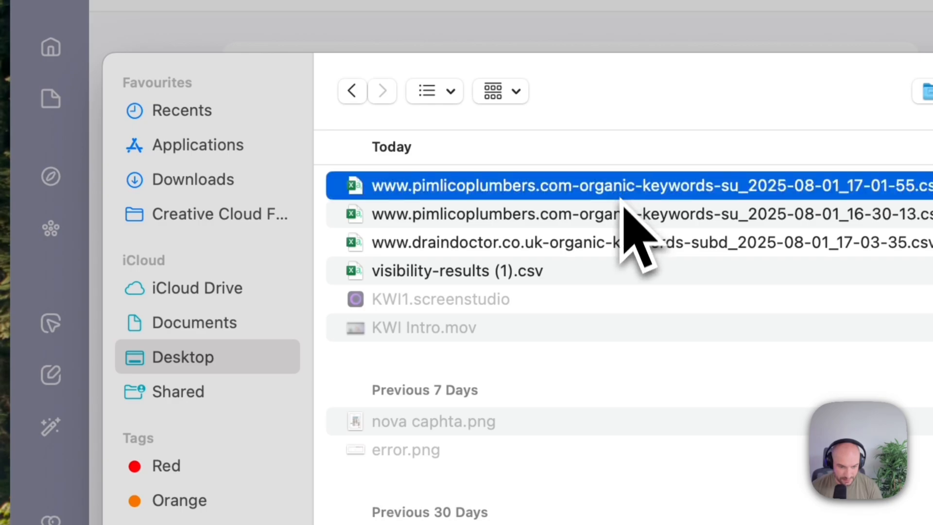
pyautogui.keyDown('shift'); pyautogui.click(624, 250); pyautogui.keyUp('shift')
pyautogui.press('Return')
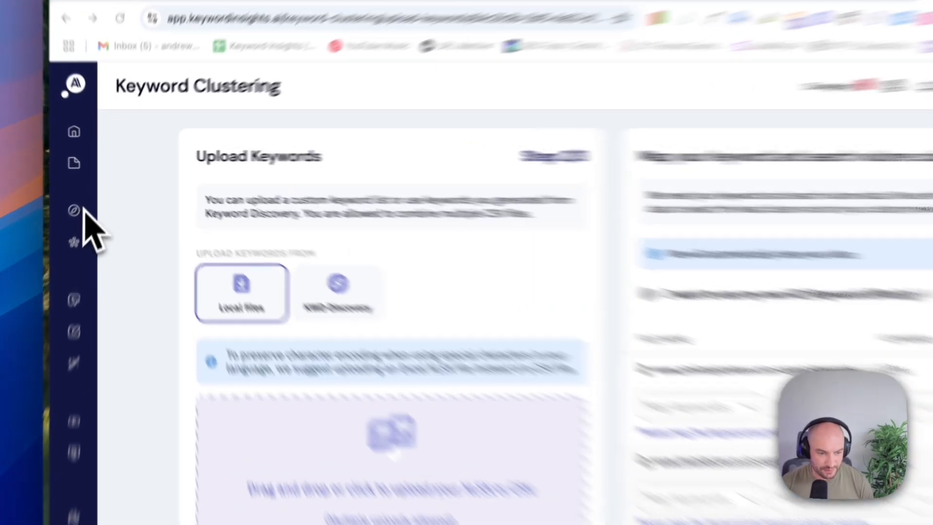
# Add the Keyword Discovery lists boiler repairs, boiler installation london and plumbing london to the project, and review the files awaiting column mapping.
pyautogui.moveTo(87, 195)
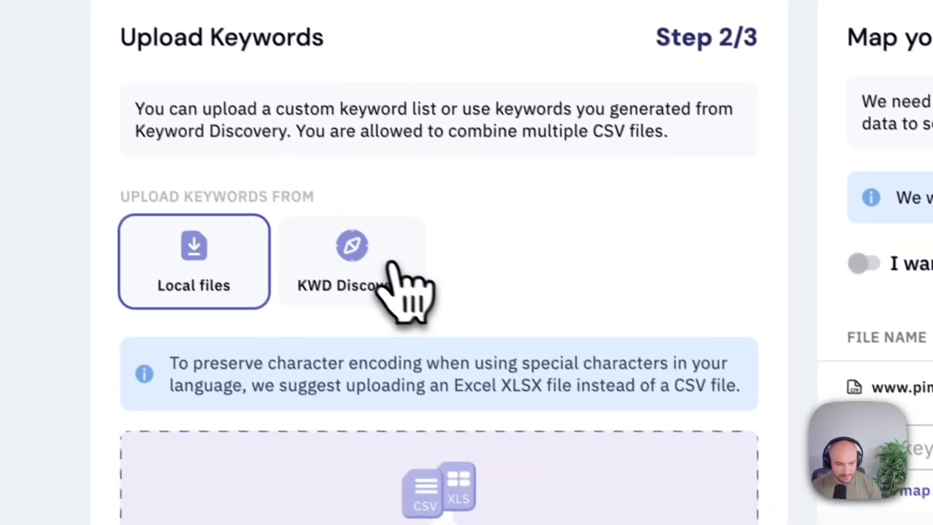
pyautogui.click(520, 394)
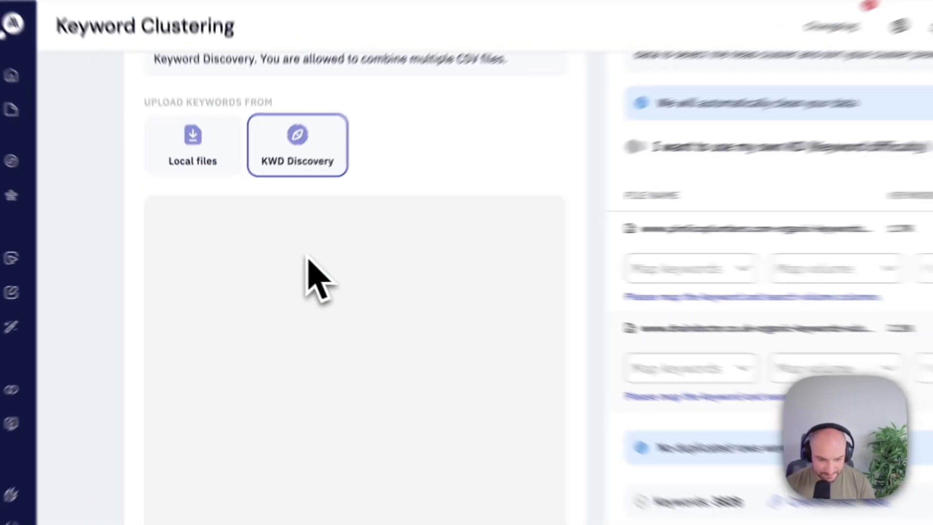
pyautogui.click(552, 285)
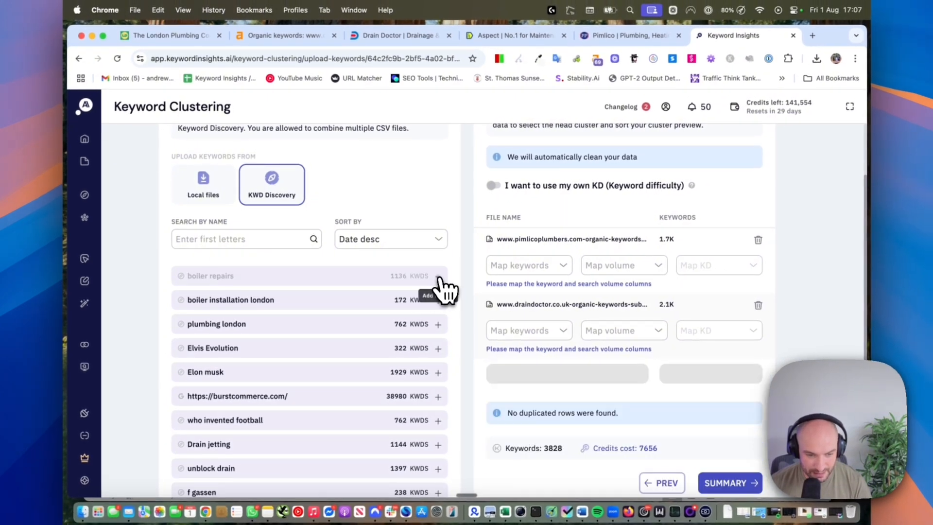
pyautogui.click(438, 301)
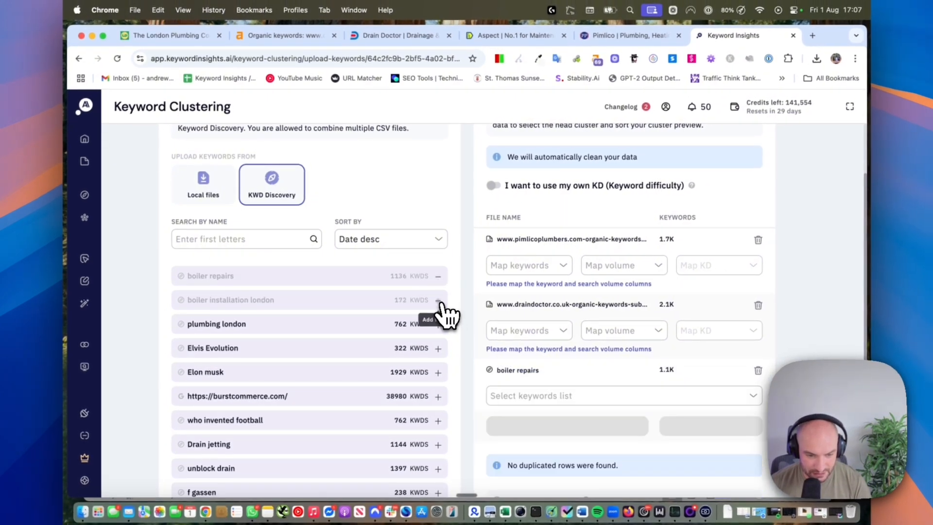
pyautogui.click(439, 325)
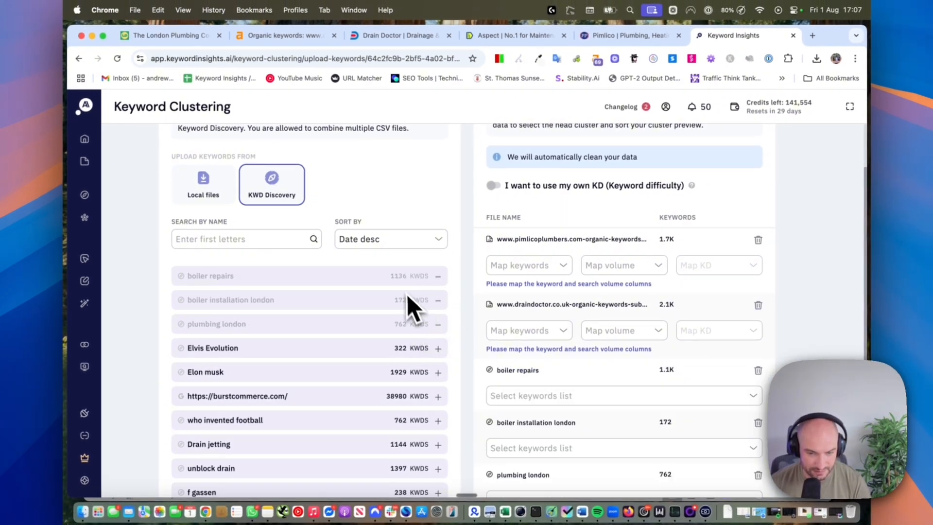
pyautogui.scroll(-3, 577, 333)
pyautogui.scroll(5, 581, 336)
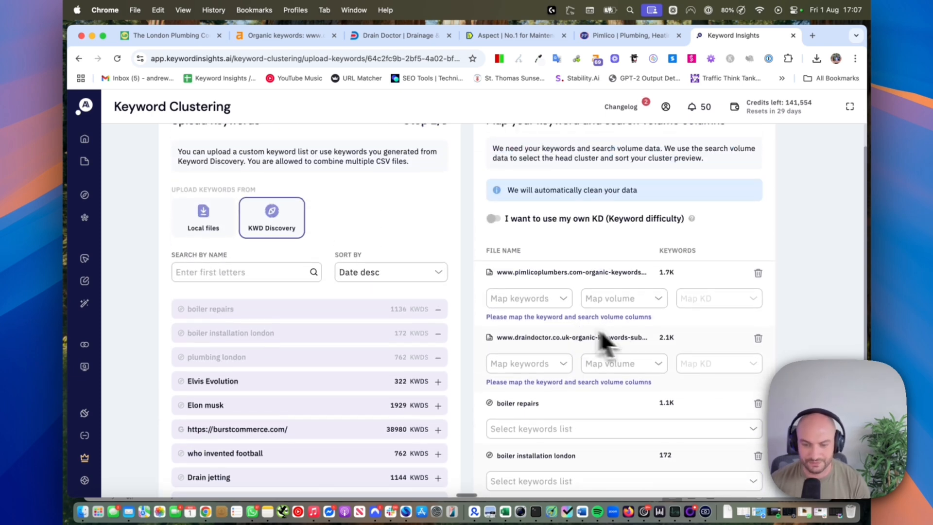
pyautogui.scroll(1, 568, 274)
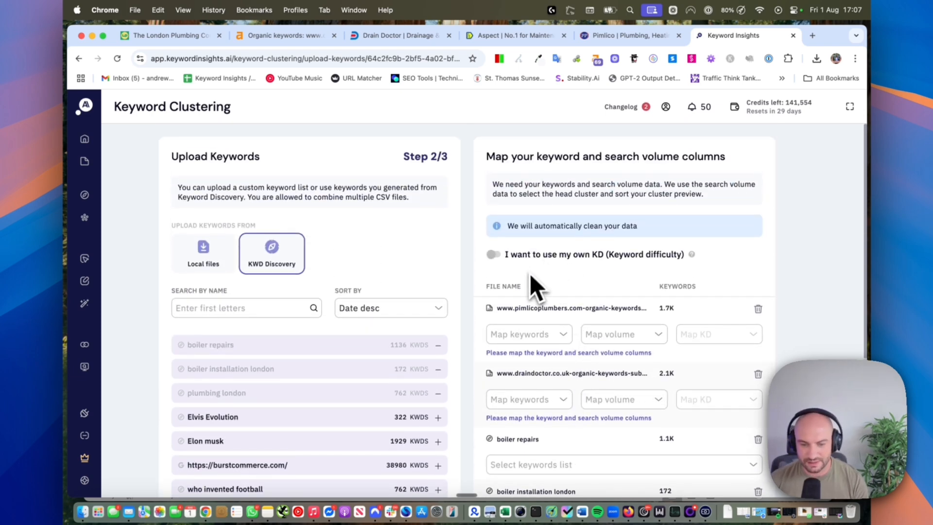
# Map the pimlicoplumbers.com file's keywords to the Keyword column and its search volume to the Volume column.
pyautogui.scroll(-1, 529, 276)
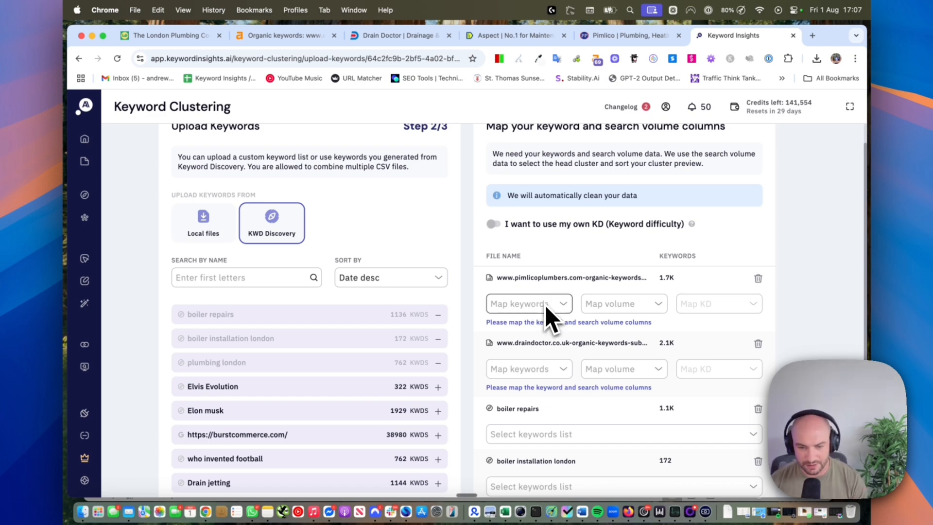
pyautogui.click(559, 309)
pyautogui.click(541, 328)
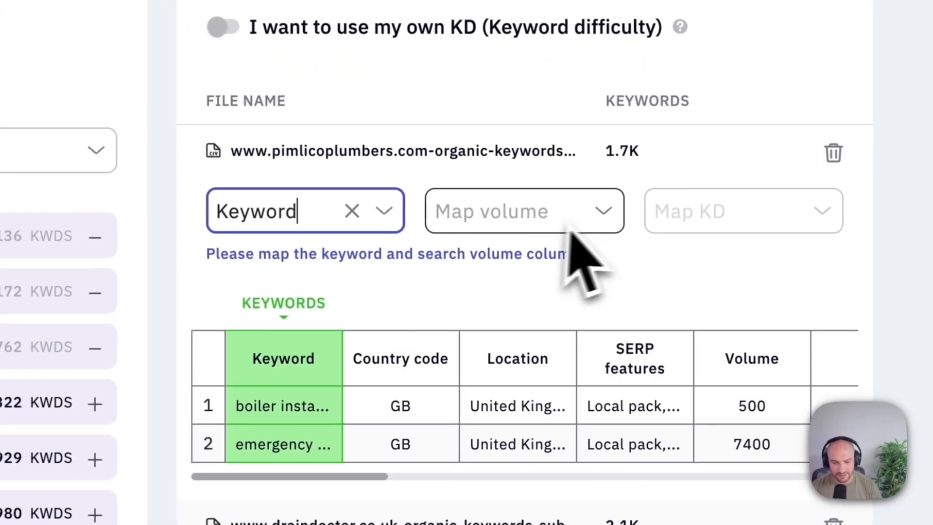
pyautogui.click(652, 307)
pyautogui.click(518, 428)
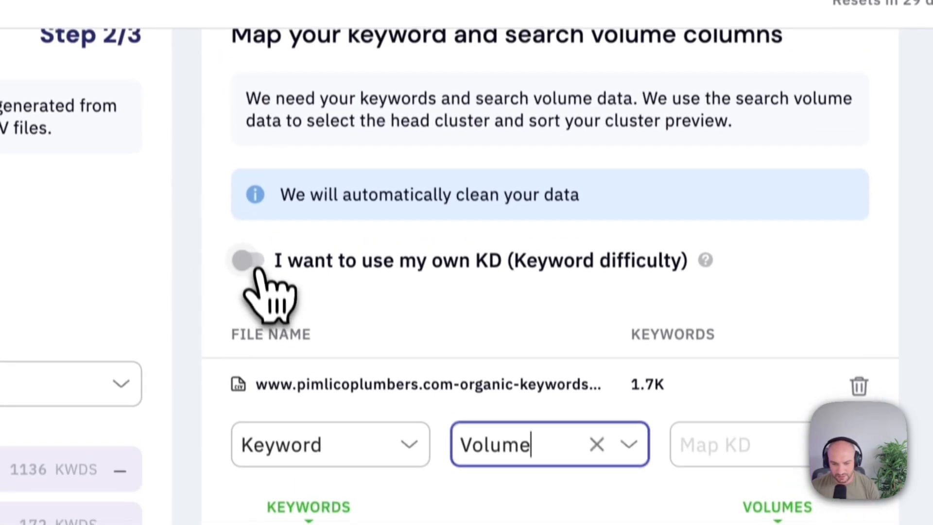
# Enable the use of own keyword difficulty and map the KD column for the pimlicoplumbers.com file.
pyautogui.click(235, 88)
pyautogui.scroll(-1, 359, 204)
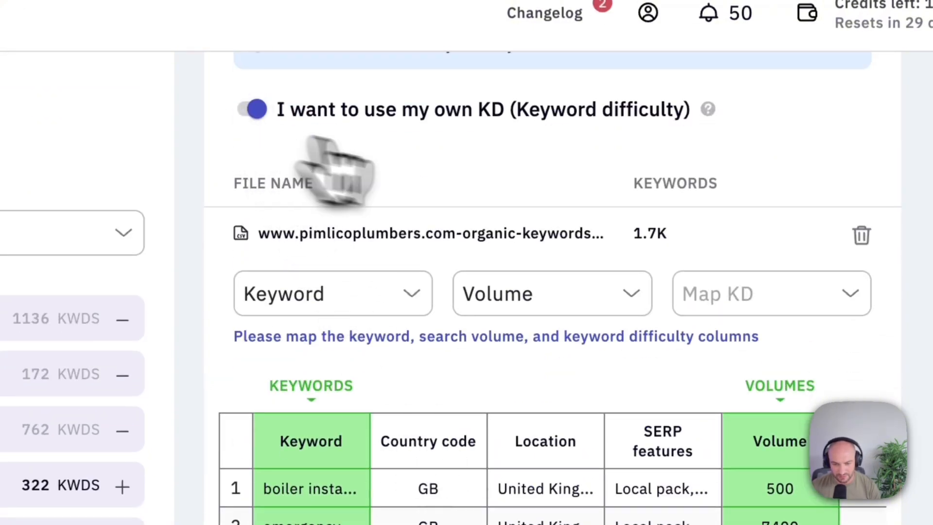
pyautogui.scroll(-3, 533, 246)
pyautogui.hscroll(6, 562, 292)
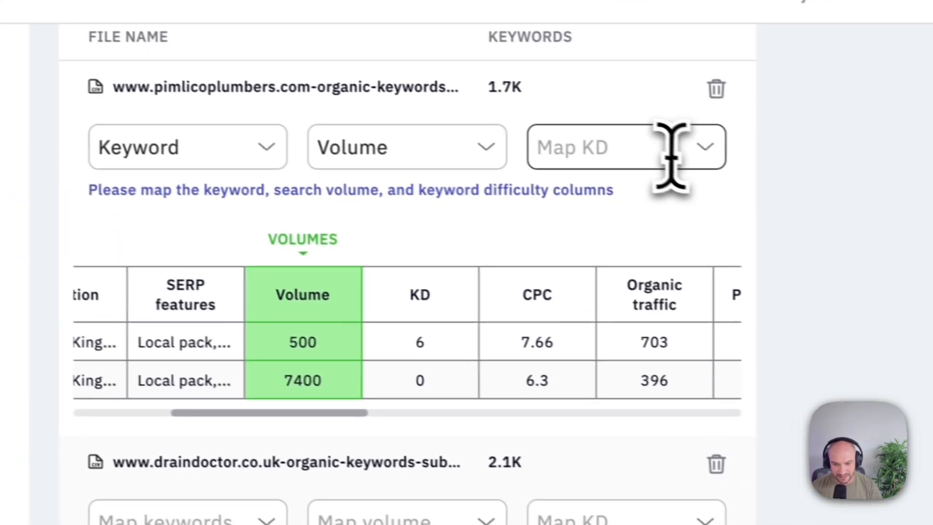
pyautogui.click(670, 156)
pyautogui.click(608, 405)
# Map the draindoctor.co.uk file to its Keyword, Volume and KD columns, and select the Autosave list for plumbing london.
pyautogui.scroll(-6, 572, 391)
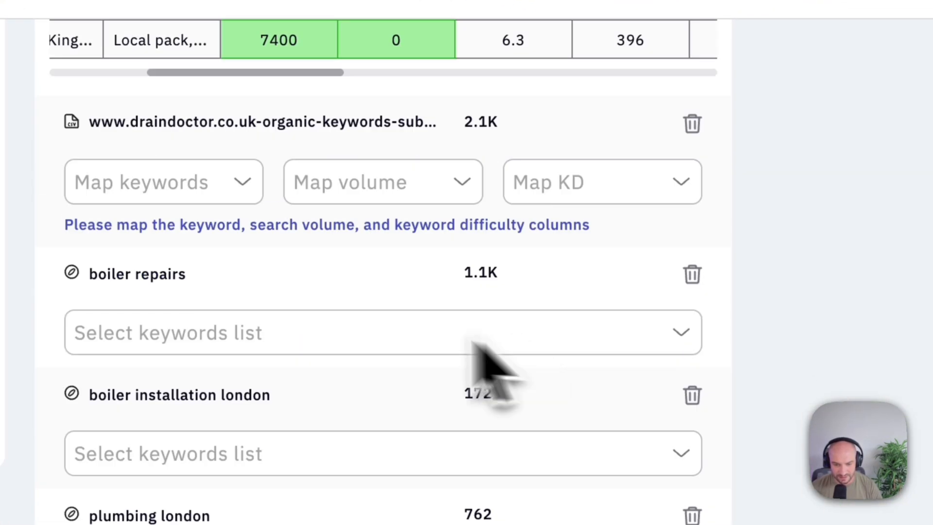
pyautogui.click(239, 191)
pyautogui.click(206, 234)
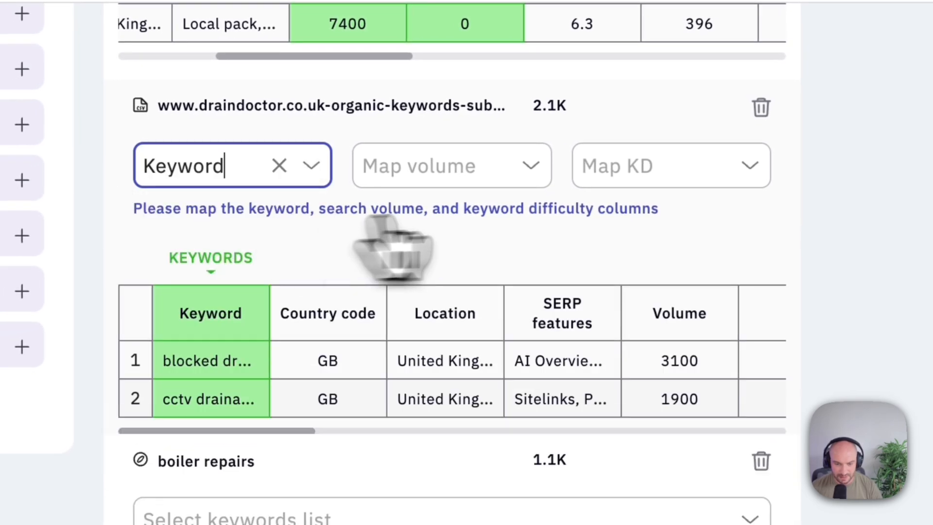
pyautogui.click(535, 168)
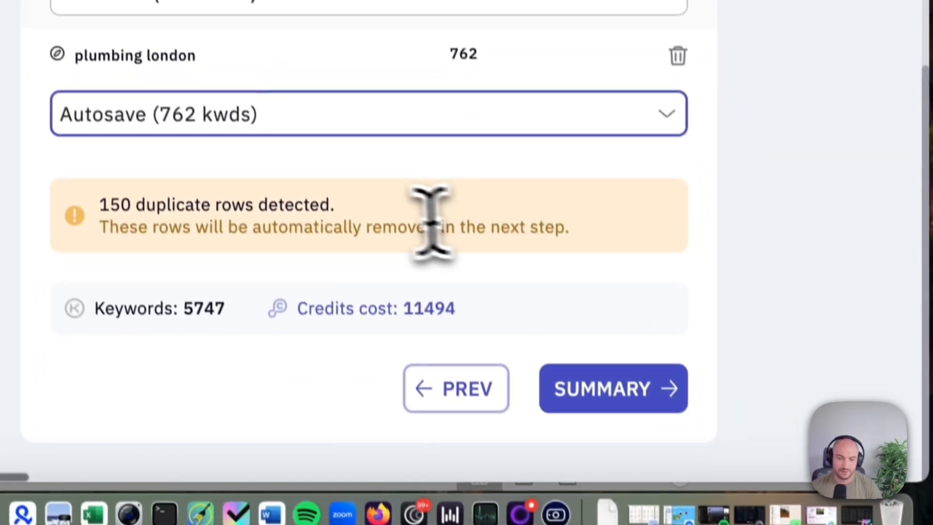
# Check the duplicate notice and keyword total, and confirm the clustering order for the two competitor CSV files.
pyautogui.moveTo(355, 223); pyautogui.dragTo(119, 180)
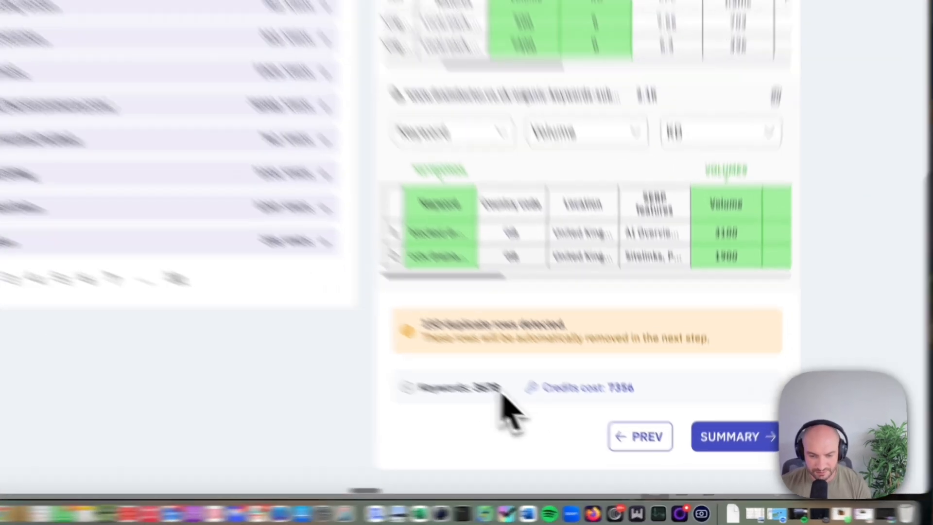
pyautogui.doubleClick(552, 423)
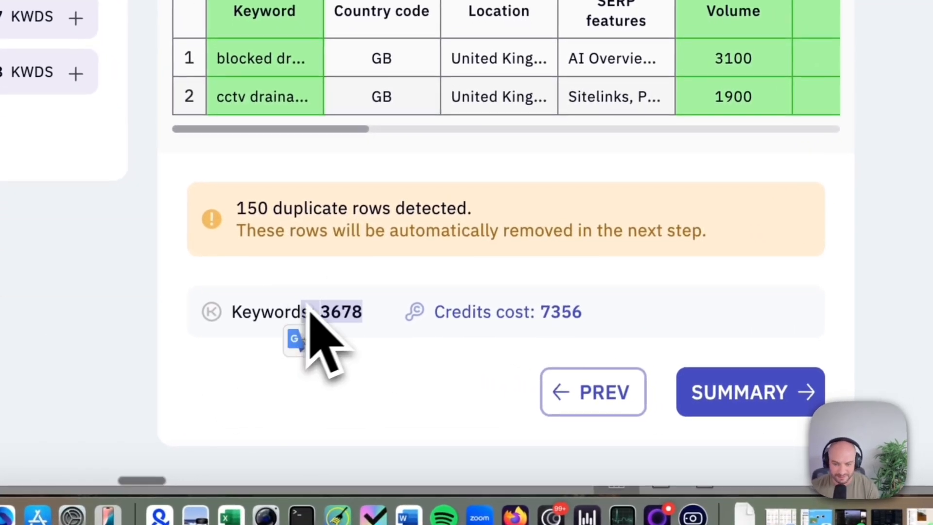
pyautogui.click(680, 396)
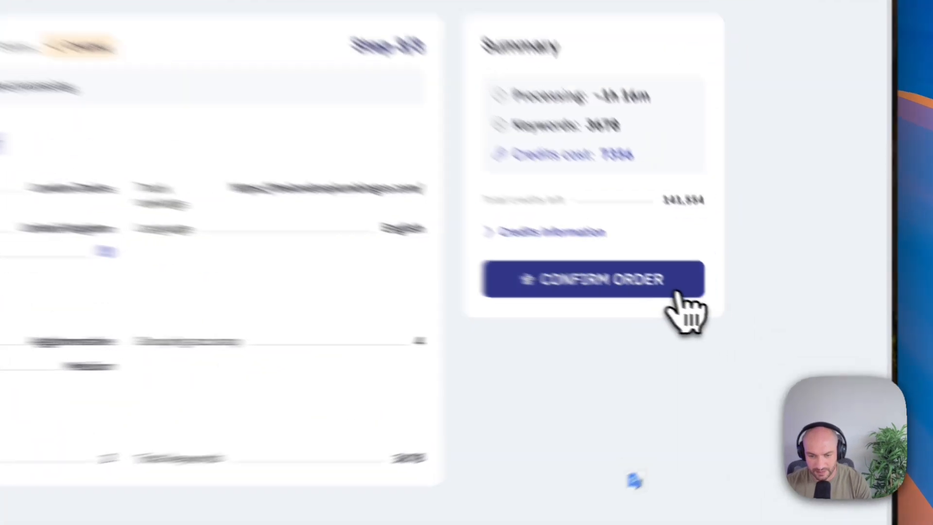
pyautogui.click(726, 313)
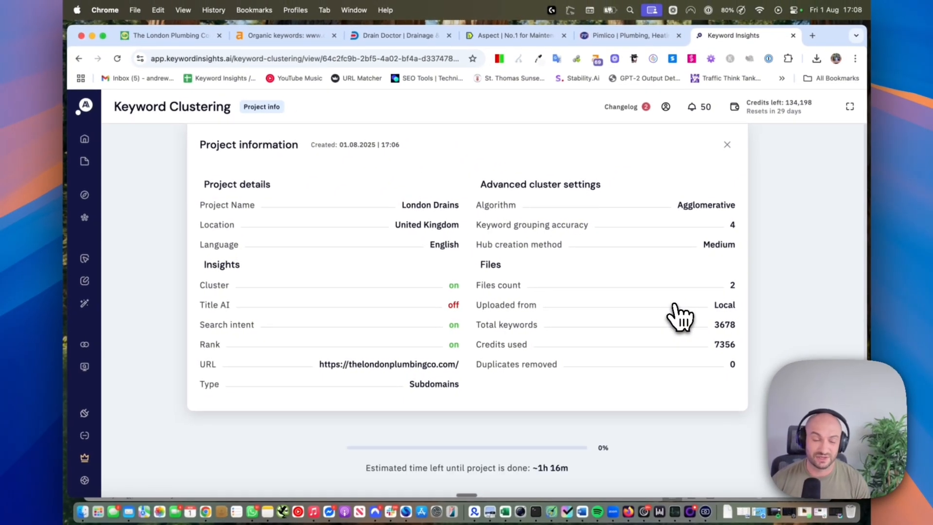
# Open the finished London Drains clustering project and browse its cluster cards.
pyautogui.click(183, 33)
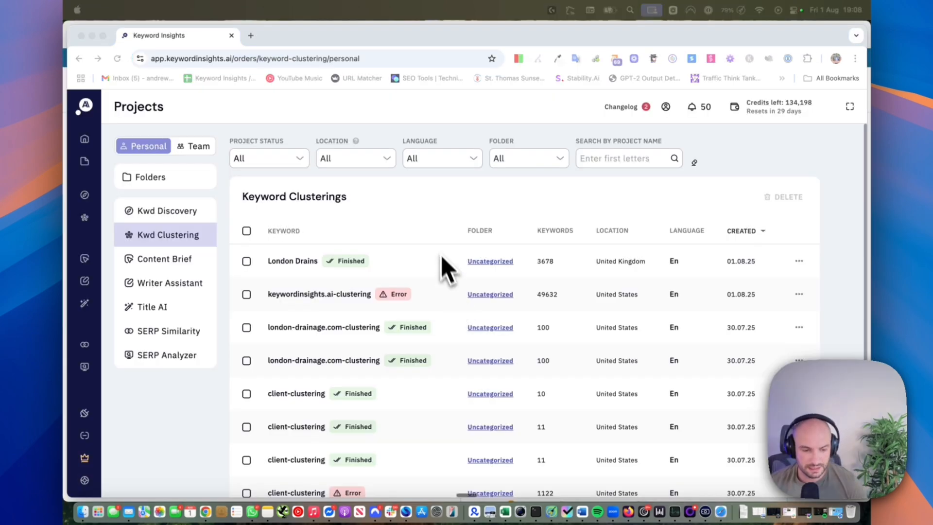
pyautogui.click(410, 276)
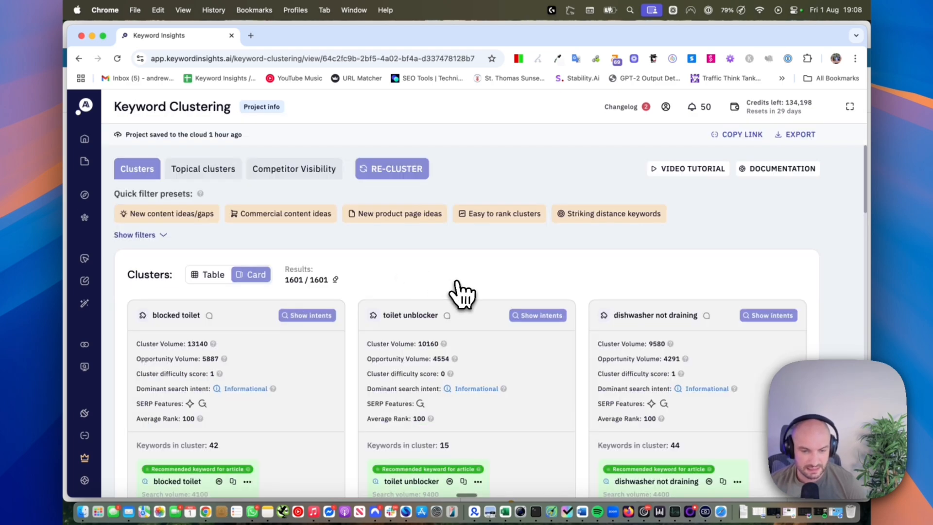
pyautogui.scroll(-10, 464, 294)
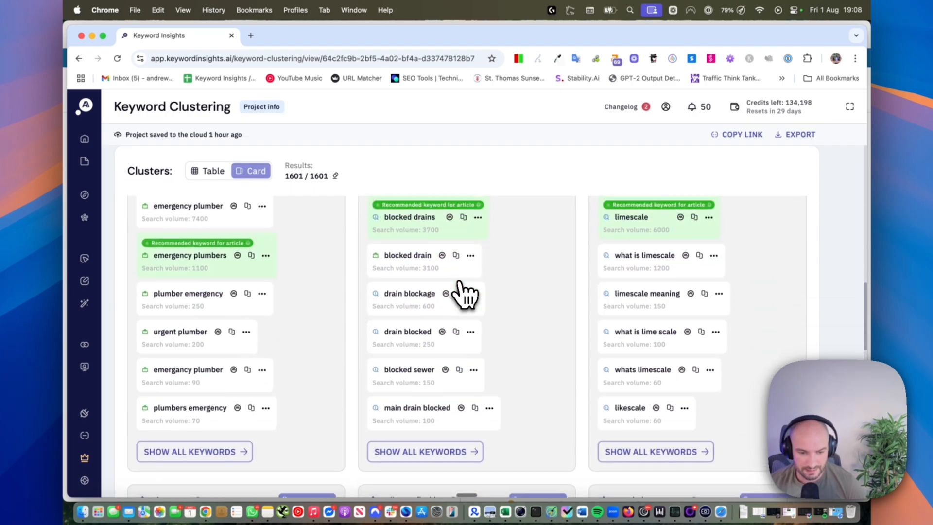
pyautogui.scroll(10, 464, 294)
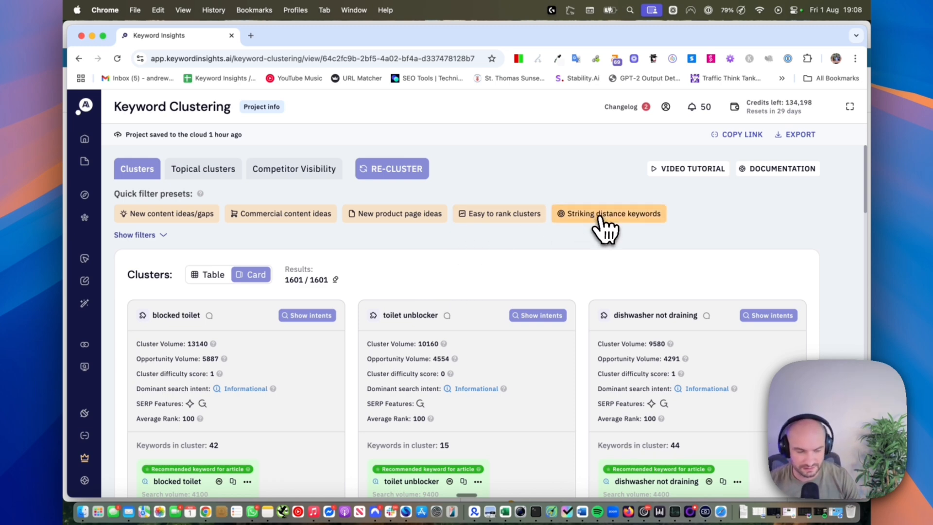
pyautogui.moveTo(101, 276)
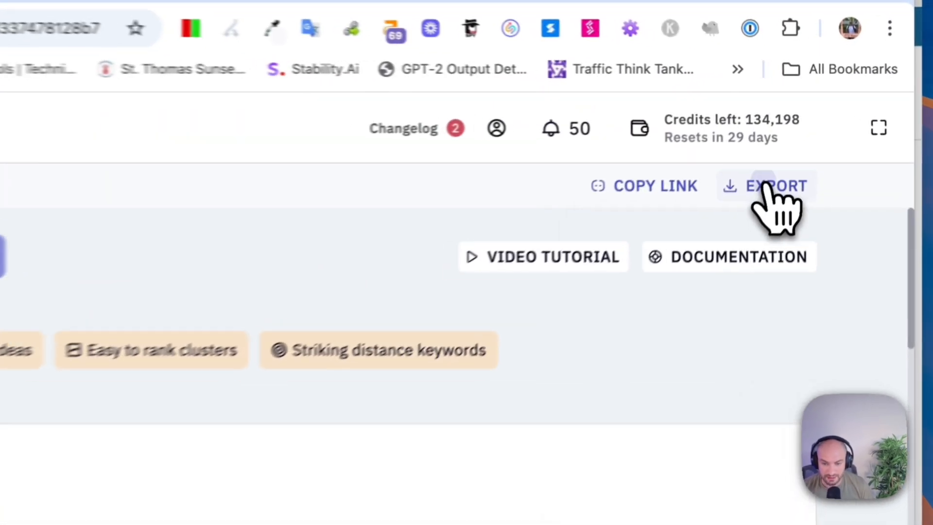
pyautogui.click(798, 135)
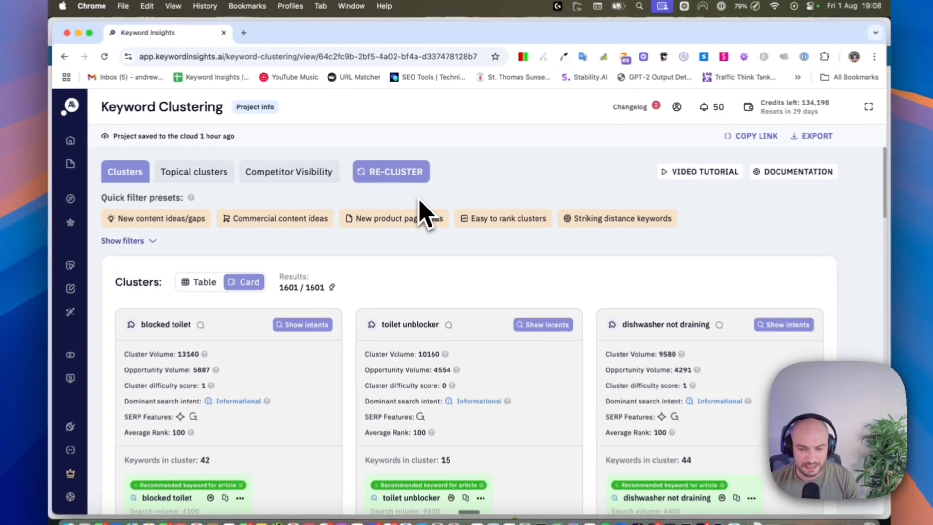
pyautogui.scroll(-10, 559, 287)
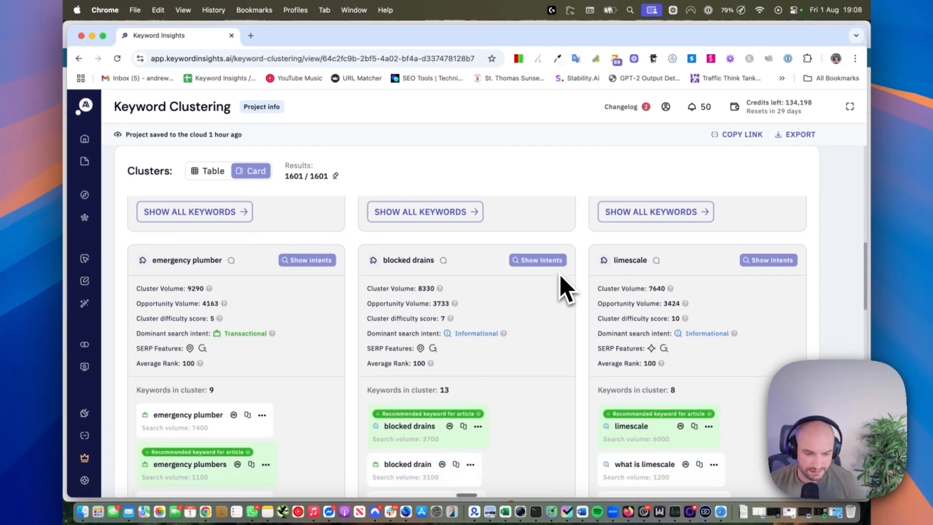
pyautogui.scroll(-3, 562, 282)
pyautogui.scroll(10, 559, 286)
# Check the total keywords in the London Drains project information and compare it with the number of clusters.
pyautogui.click(258, 107)
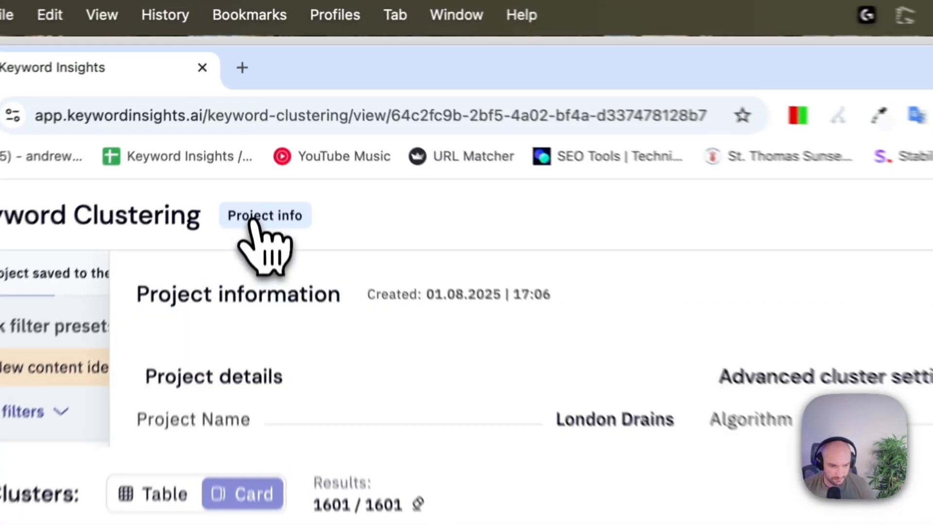
pyautogui.moveTo(574, 370); pyautogui.dragTo(620, 370)
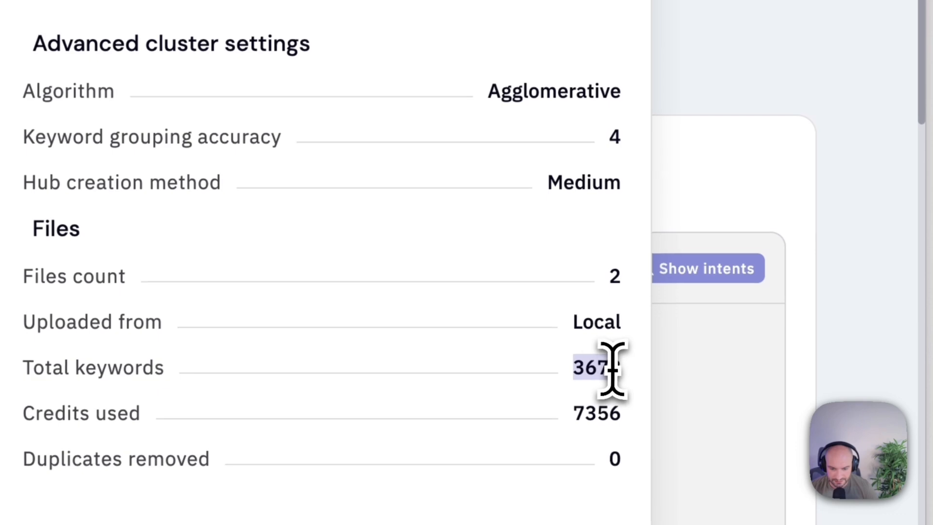
pyautogui.click(732, 160)
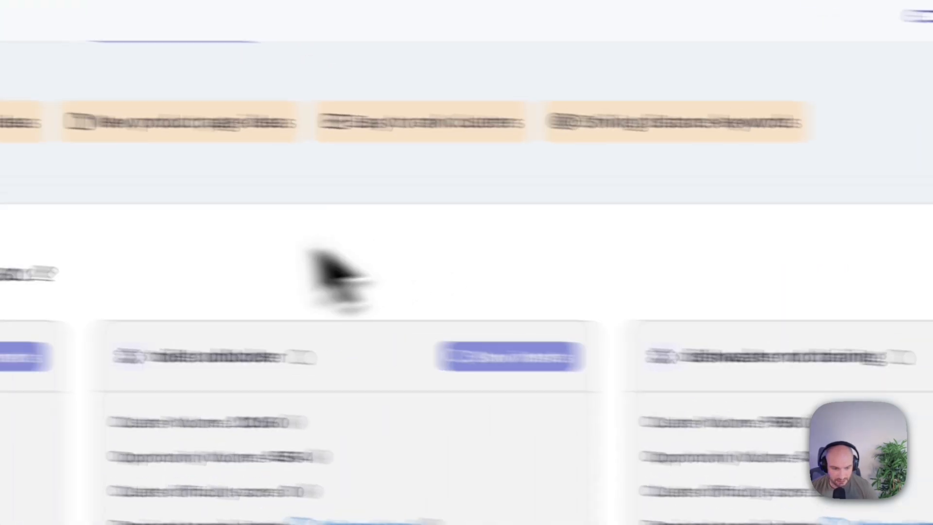
pyautogui.moveTo(358, 290); pyautogui.dragTo(407, 290)
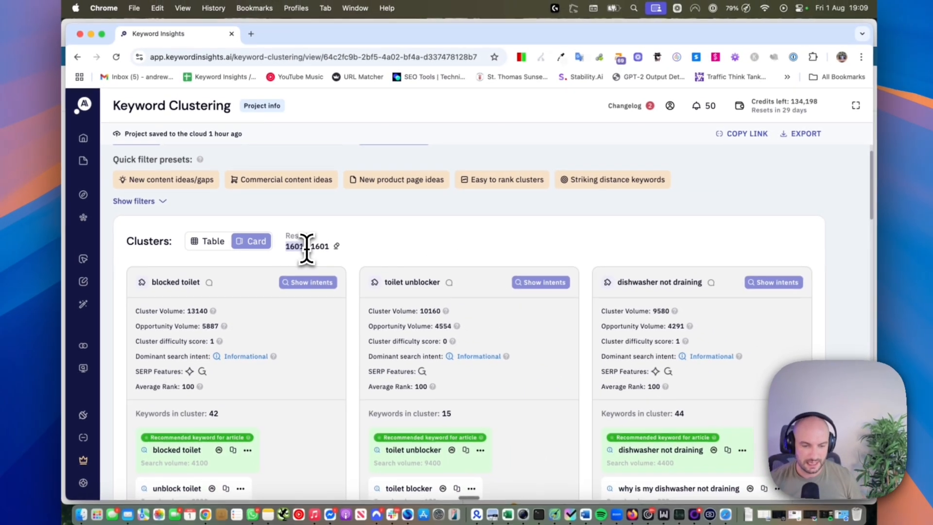
# Examine the keywords grouped in the blocked toilet, toilet unblocker and dishwasher not draining clusters, and review the available cluster filters.
pyautogui.scroll(-5, 324, 244)
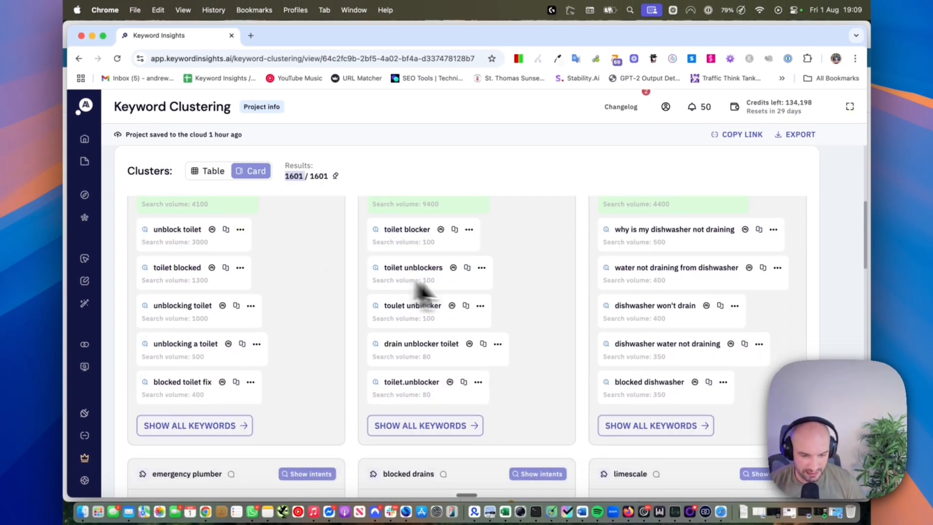
pyautogui.scroll(6, 480, 289)
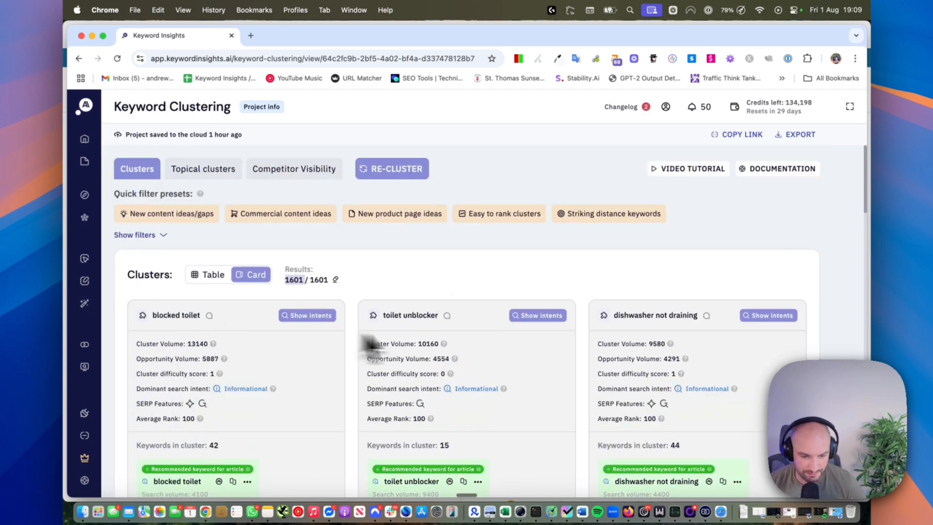
pyautogui.scroll(-10, 646, 345)
pyautogui.scroll(6, 646, 345)
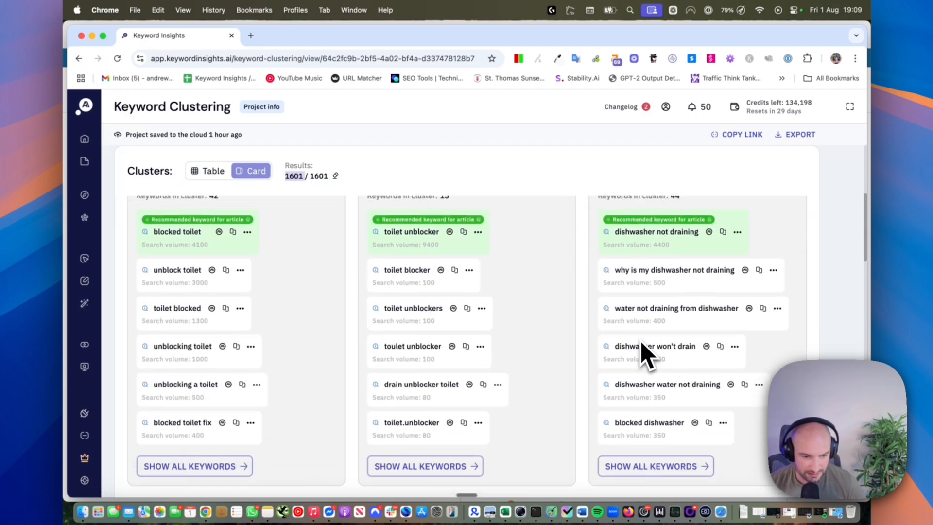
pyautogui.scroll(-1, 641, 341)
pyautogui.scroll(5, 297, 201)
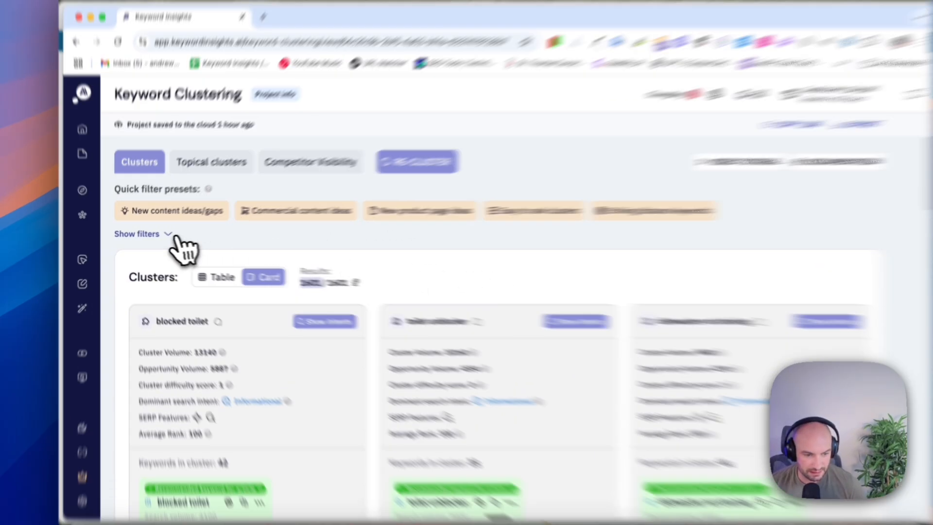
pyautogui.click(155, 235)
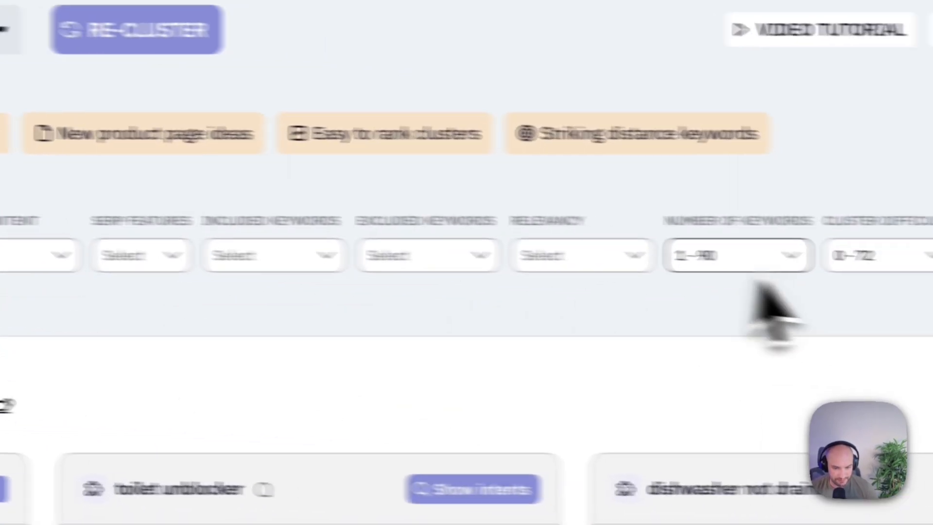
pyautogui.click(207, 258)
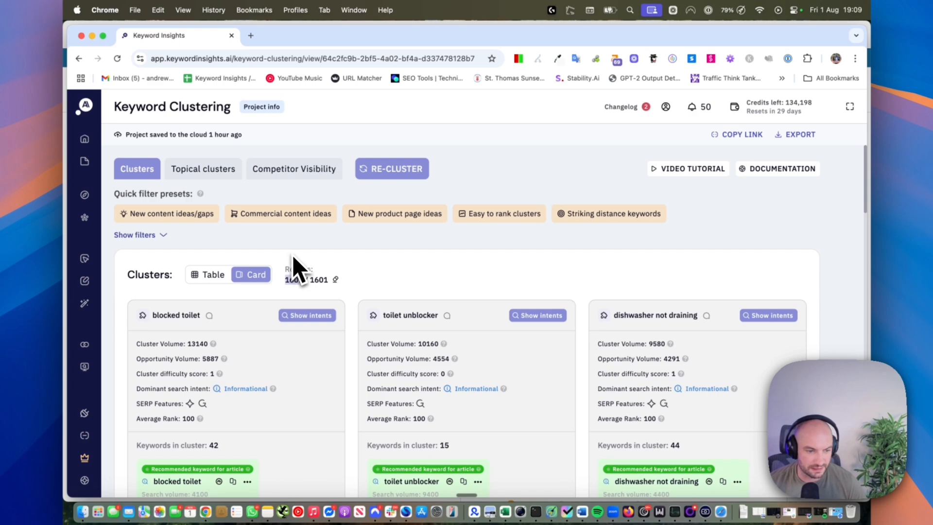
# Apply the Commercial content ideas preset, review the rank and search intent filters it sets, and collapse the filters.
pyautogui.click(285, 216)
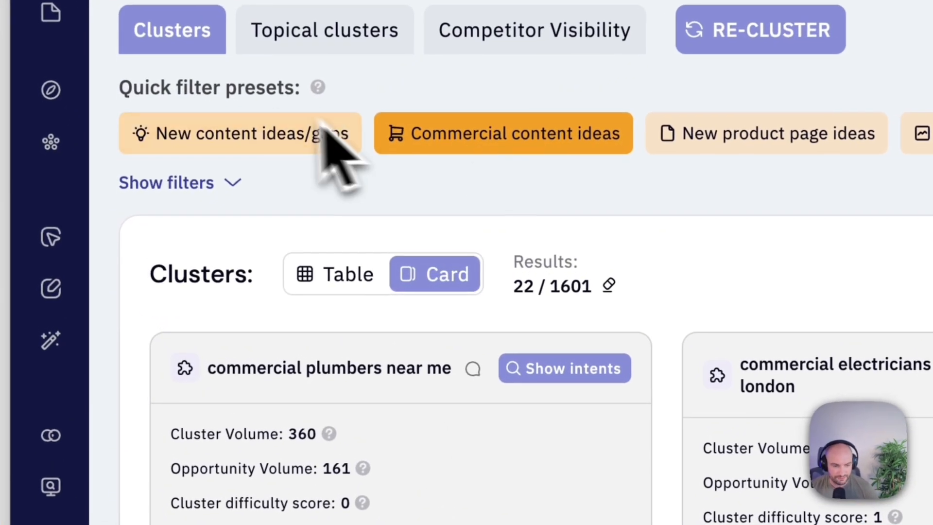
pyautogui.click(232, 187)
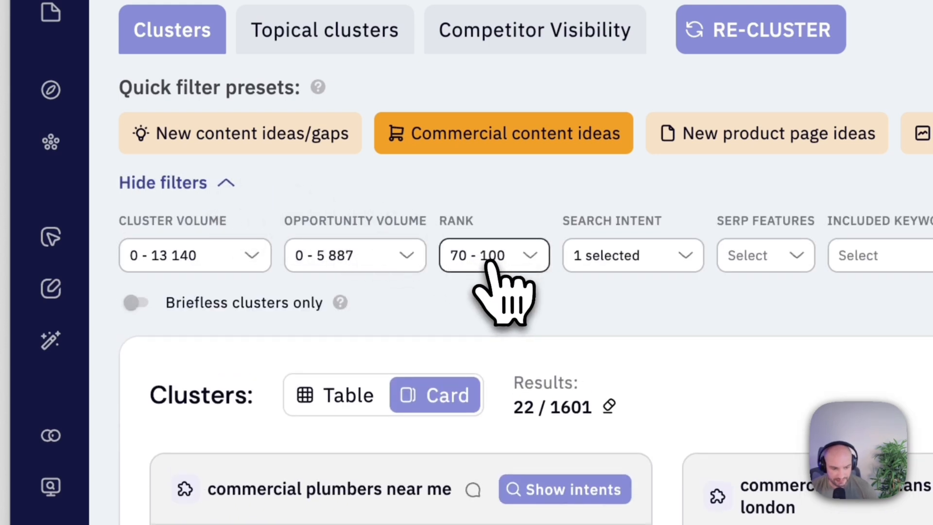
pyautogui.click(652, 266)
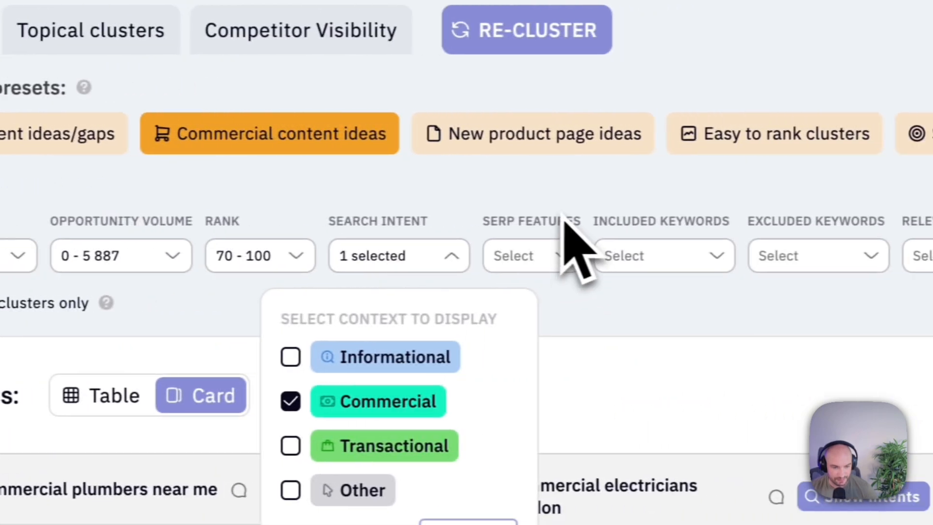
pyautogui.click(796, 217)
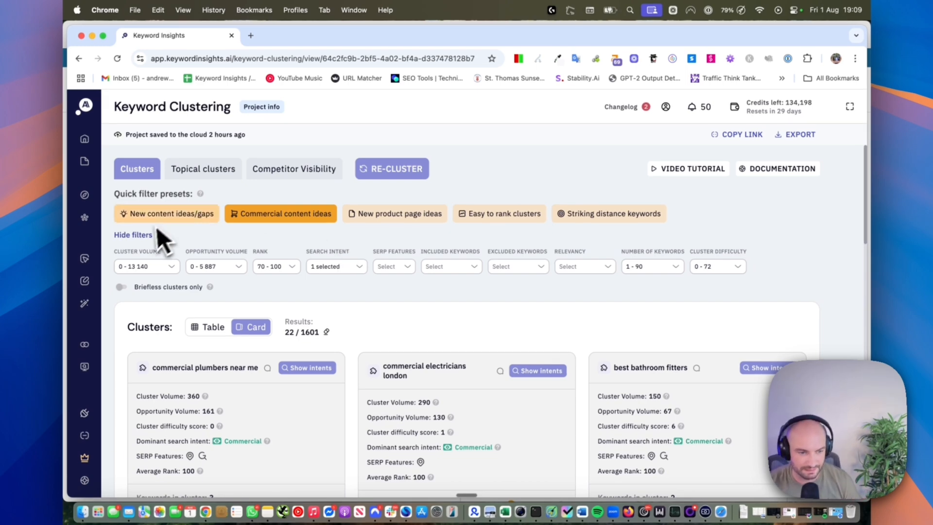
pyautogui.click(144, 235)
# Browse the filtered commercial clusters for content ideas.
pyautogui.scroll(-6, 370, 268)
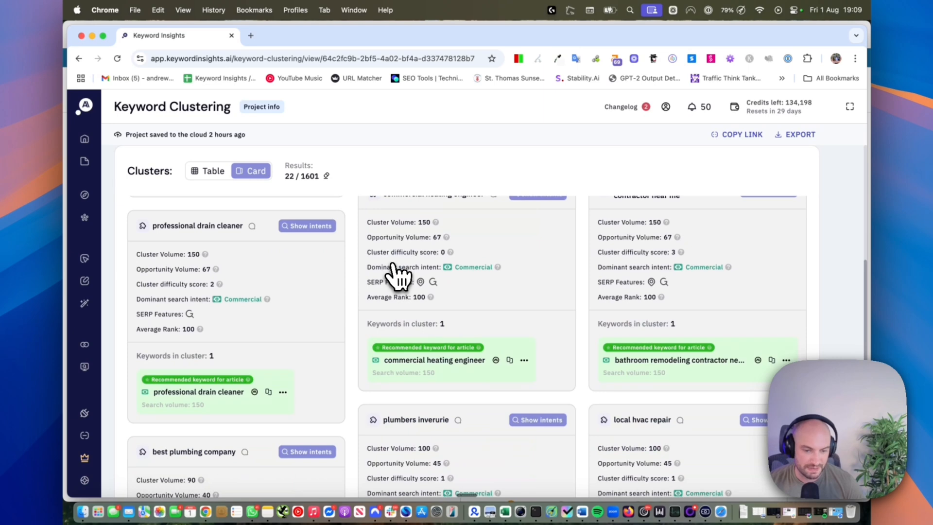
pyautogui.scroll(-5, 396, 275)
pyautogui.scroll(-5, 412, 274)
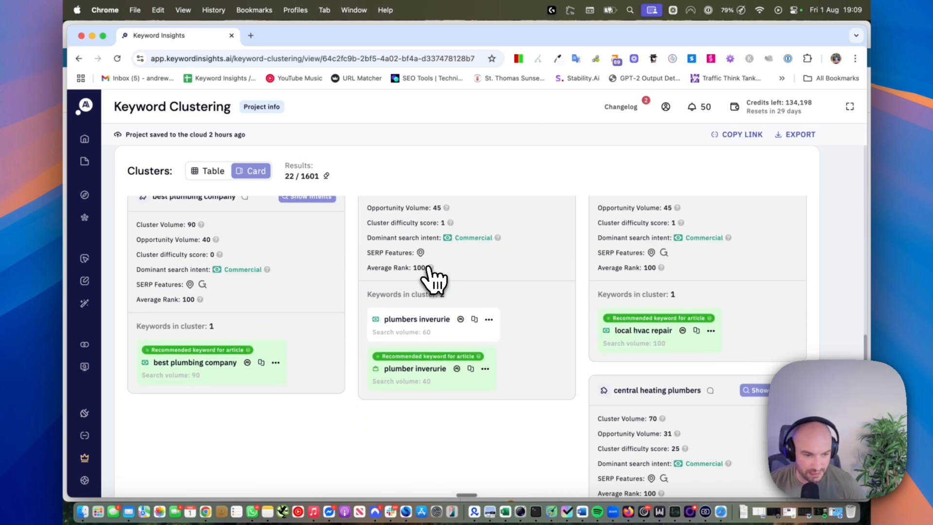
# Show the search intent explanation for the local hvac repair cluster and review its metrics and keyword.
pyautogui.scroll(5, 432, 279)
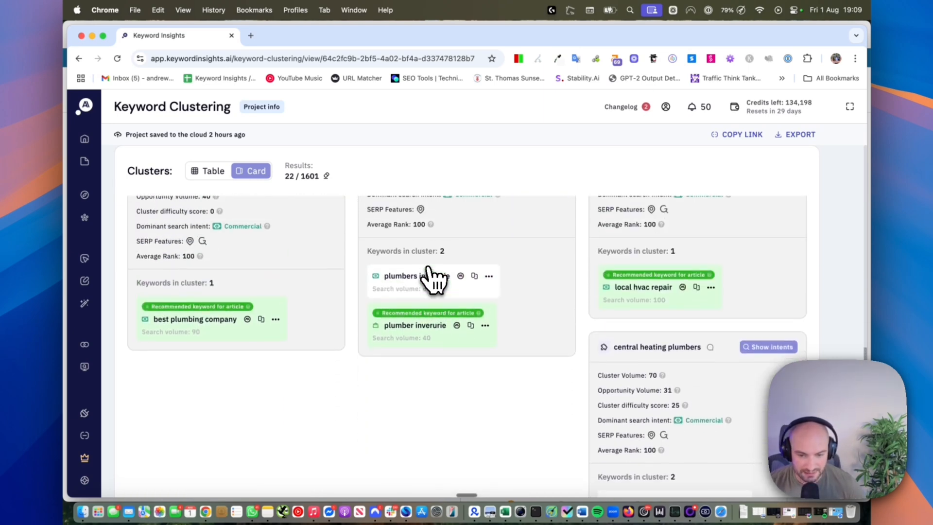
pyautogui.scroll(1, 433, 279)
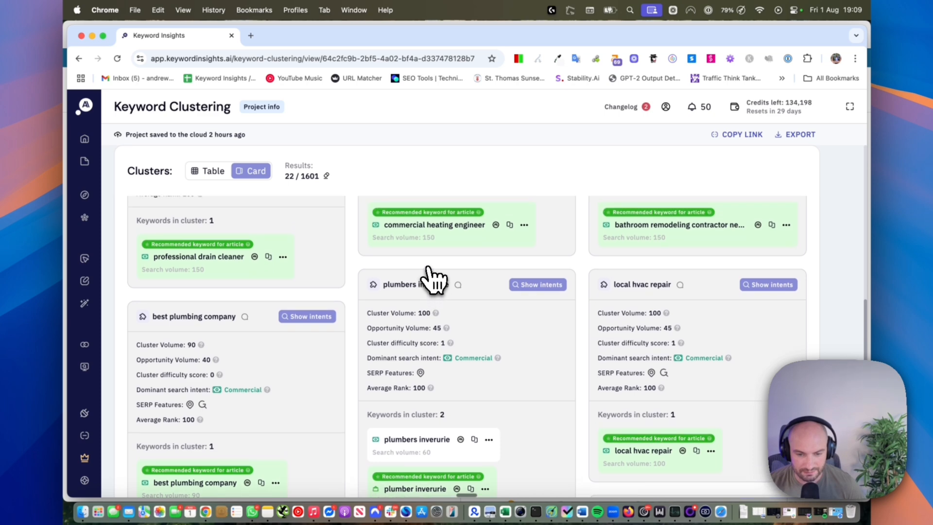
pyautogui.moveTo(616, 270); pyautogui.dragTo(672, 270)
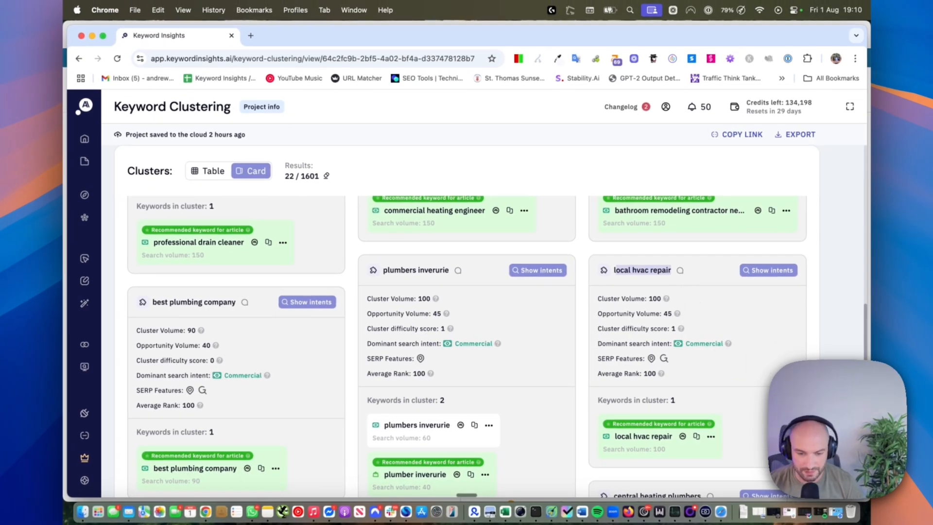
pyautogui.scroll(-2, 681, 276)
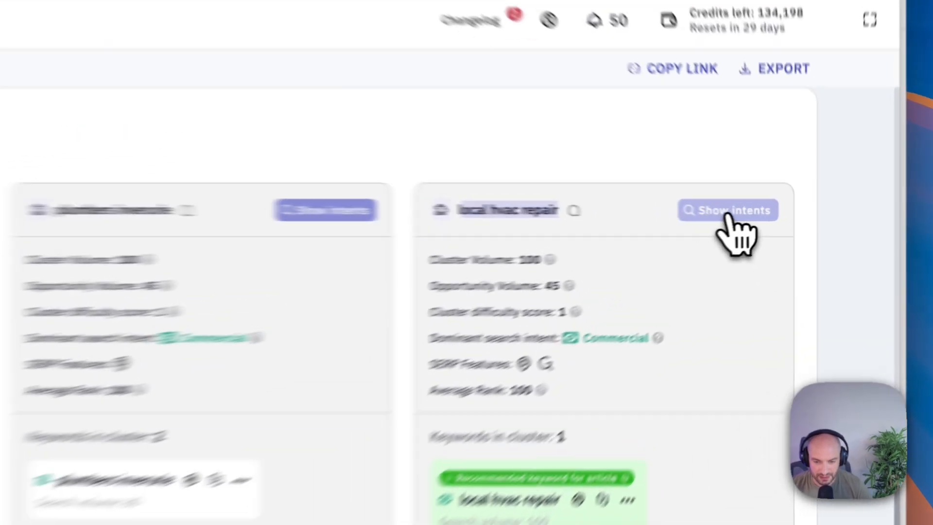
pyautogui.click(771, 216)
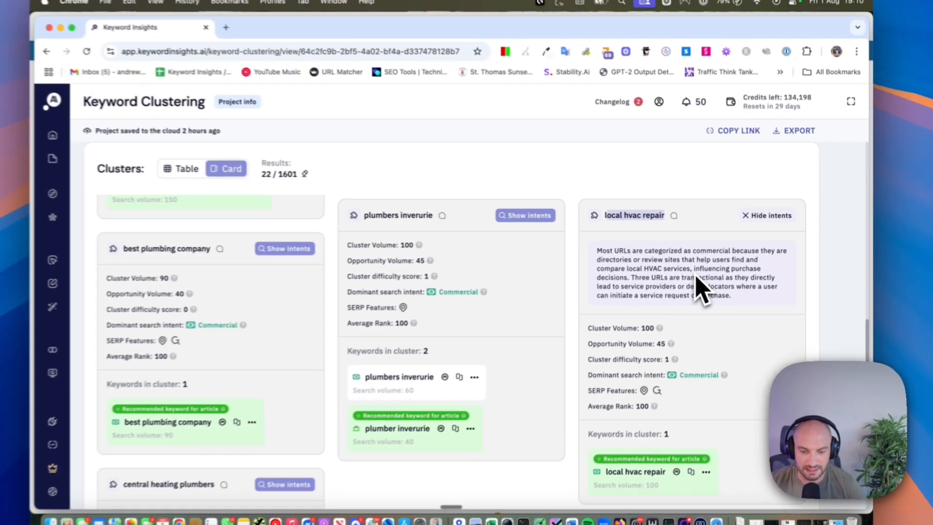
pyautogui.scroll(-5, 701, 273)
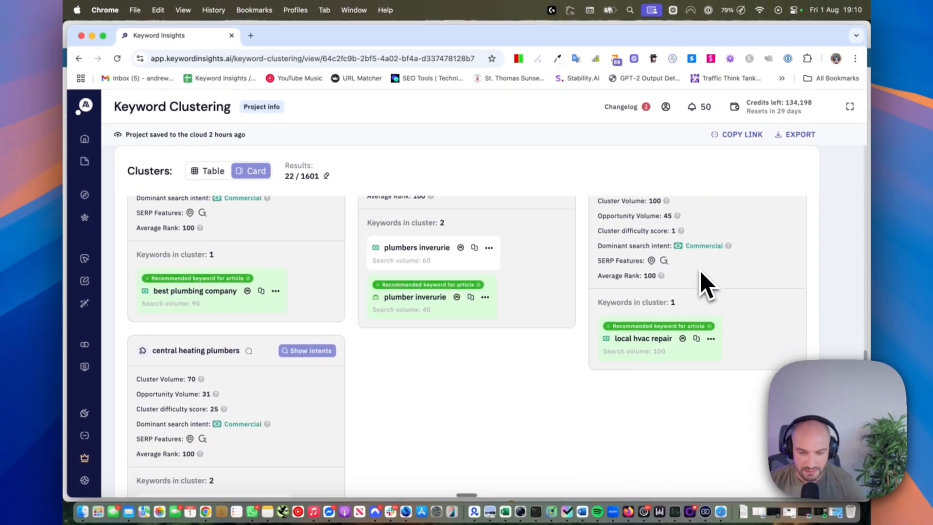
pyautogui.scroll(10, 701, 273)
pyautogui.scroll(-9, 640, 340)
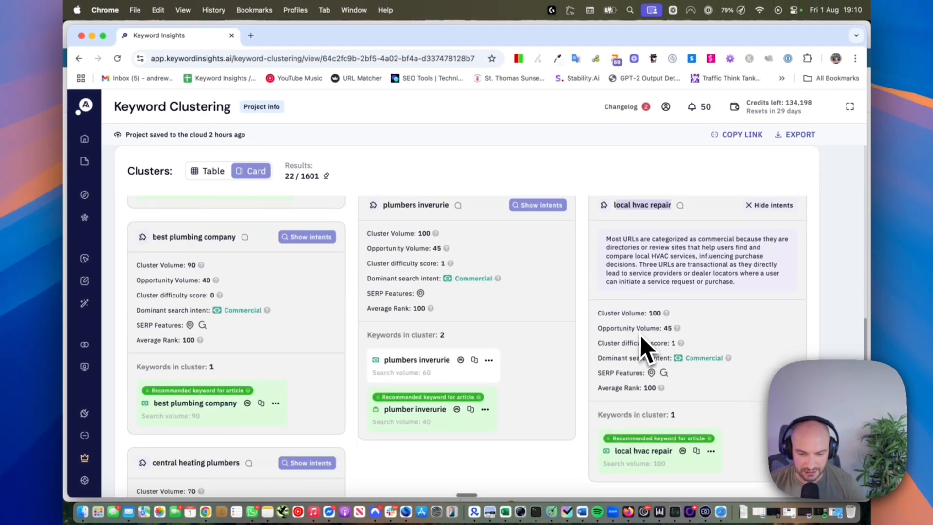
# Open a new AI Writer Agent for the local hvac repair keyword and set its type of content to Landing page.
pyautogui.click(683, 359)
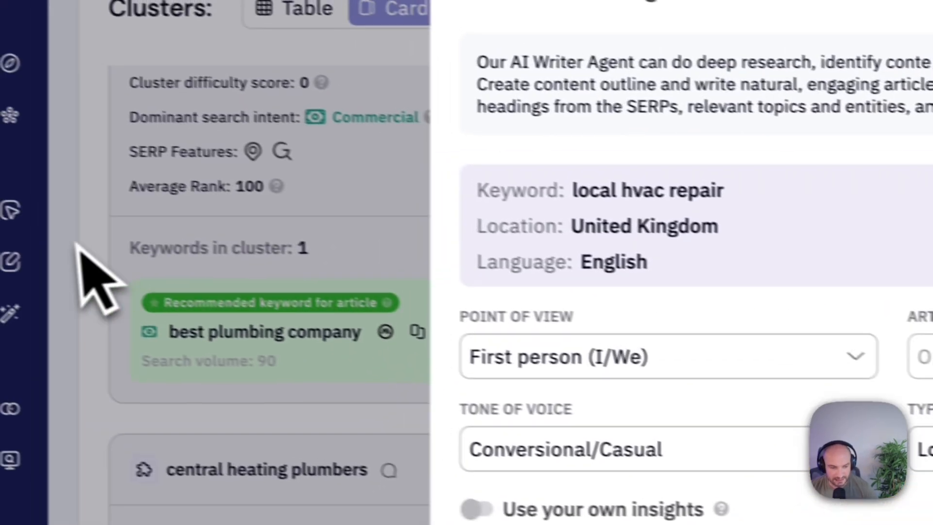
pyautogui.moveTo(52, 292)
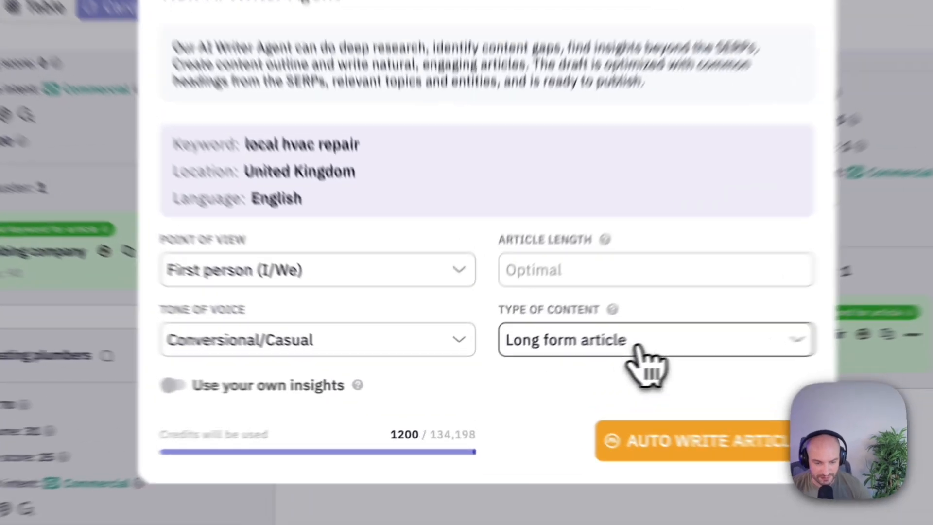
pyautogui.click(540, 365)
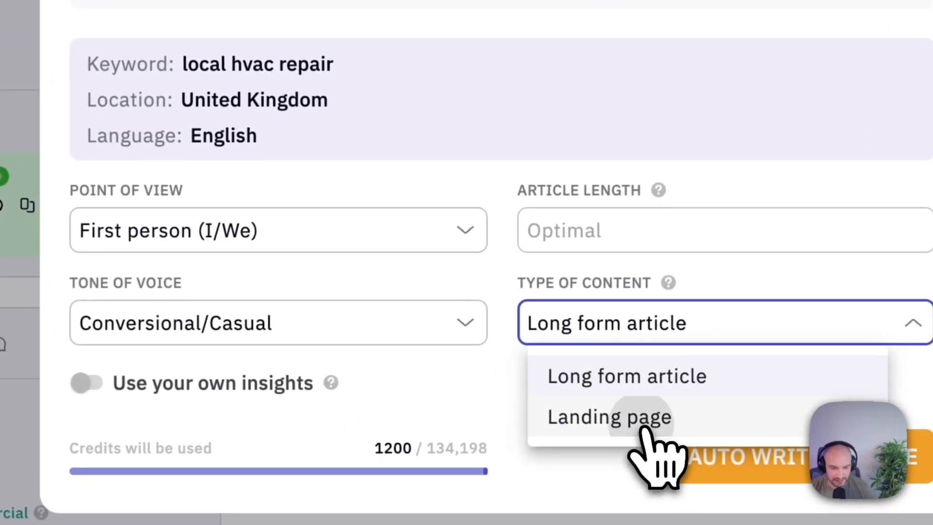
pyautogui.click(653, 418)
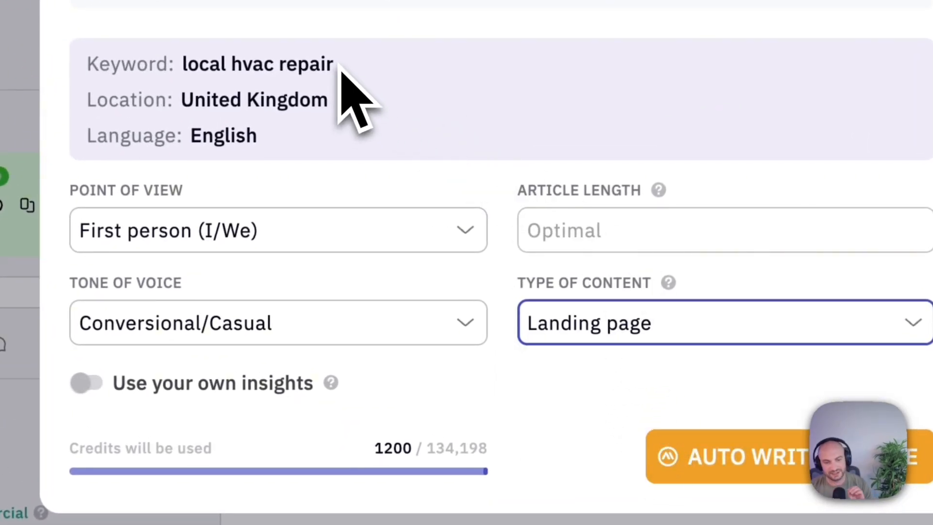
# Check the target keyword and the available point of view options, keeping First person (I/We).
pyautogui.moveTo(340, 68); pyautogui.dragTo(178, 67)
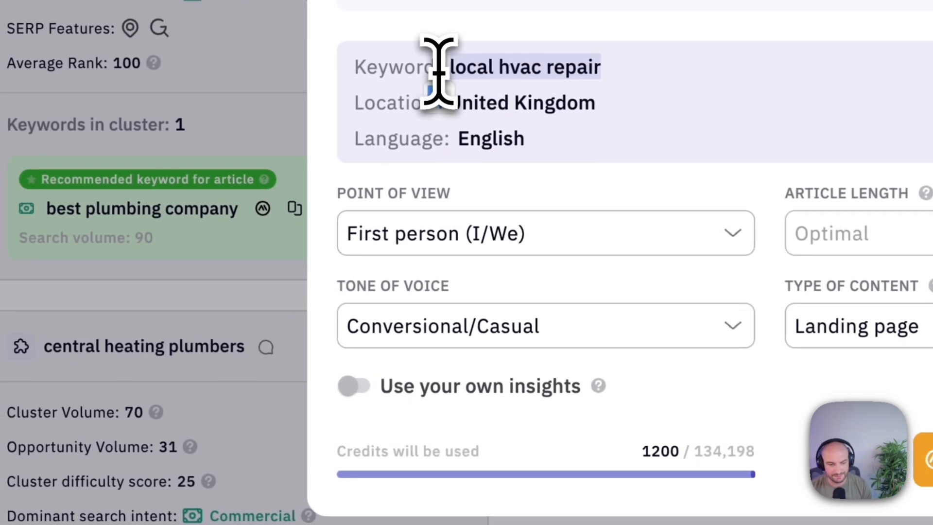
pyautogui.click(548, 243)
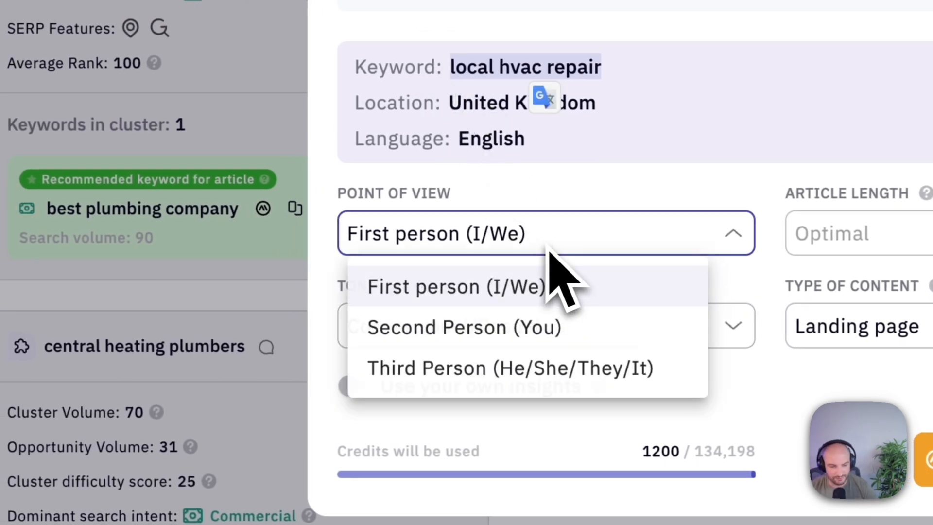
pyautogui.click(592, 203)
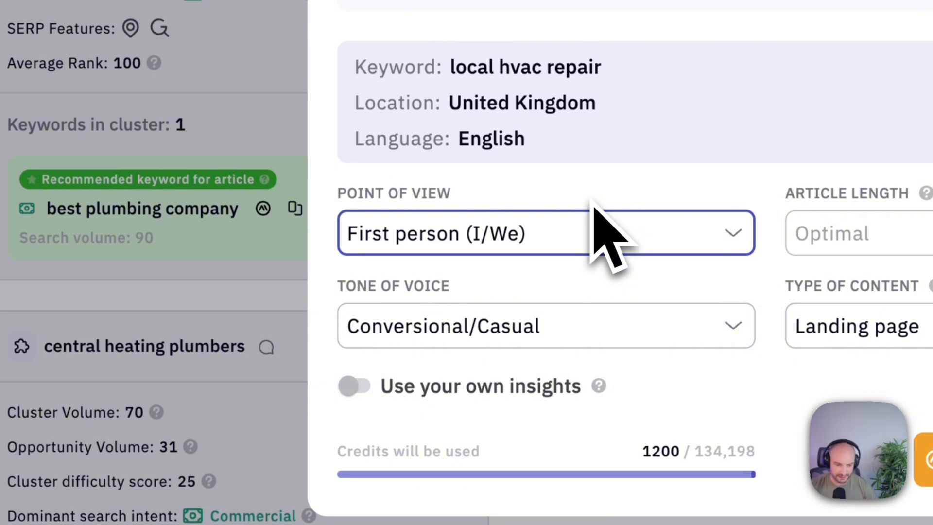
# Add the own insights "we will beat any quote by 10%" and "we were the first in the country at hvac", and auto-write the article.
pyautogui.click(359, 385)
pyautogui.scroll(-1, 401, 403)
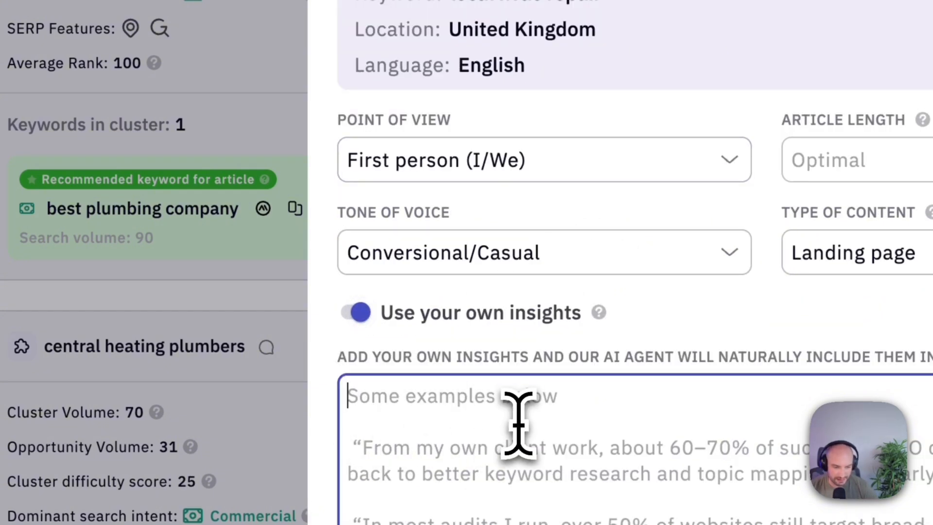
pyautogui.scroll(-2, 530, 413)
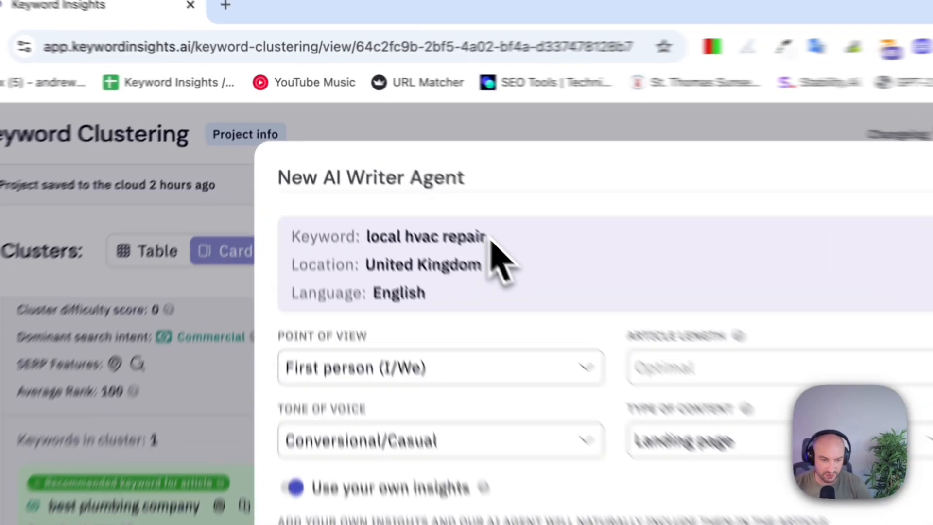
pyautogui.moveTo(393, 166); pyautogui.dragTo(329, 165)
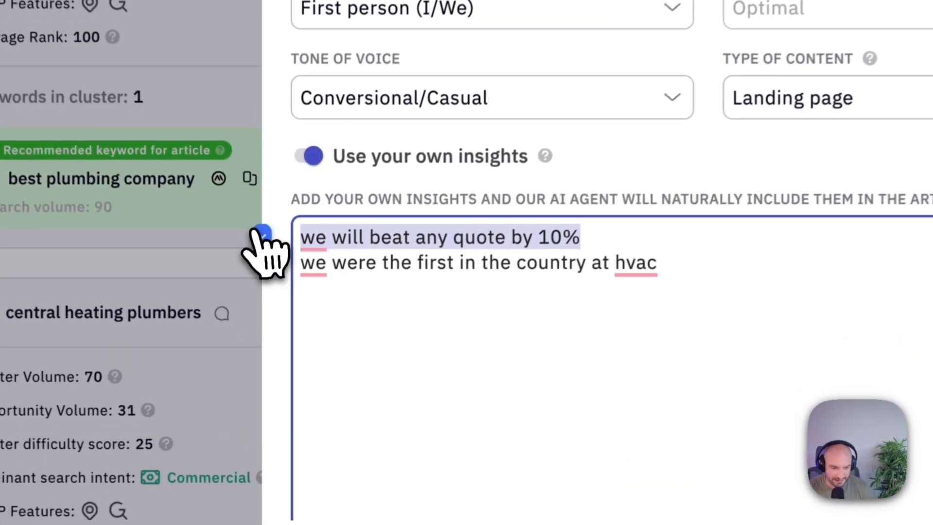
pyautogui.moveTo(444, 349); pyautogui.dragTo(397, 350)
pyautogui.moveTo(563, 263); pyautogui.dragTo(316, 253)
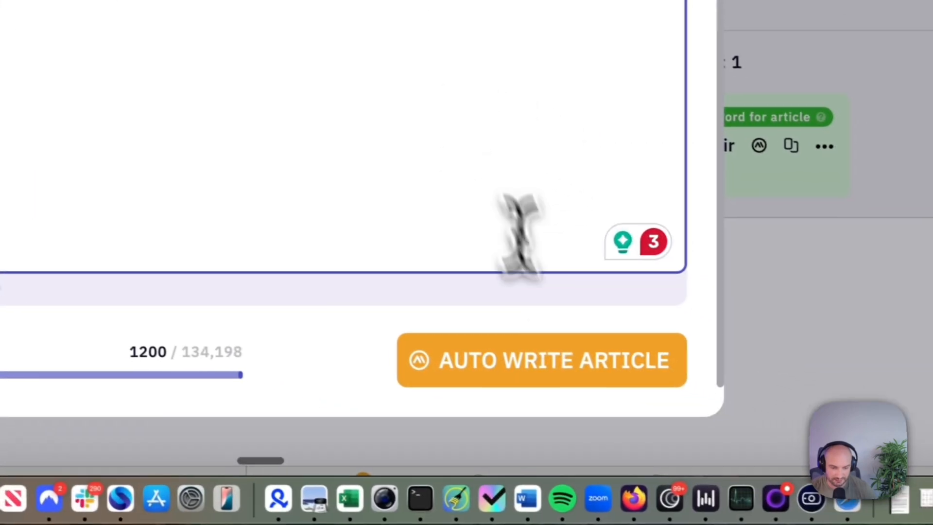
pyautogui.click(564, 360)
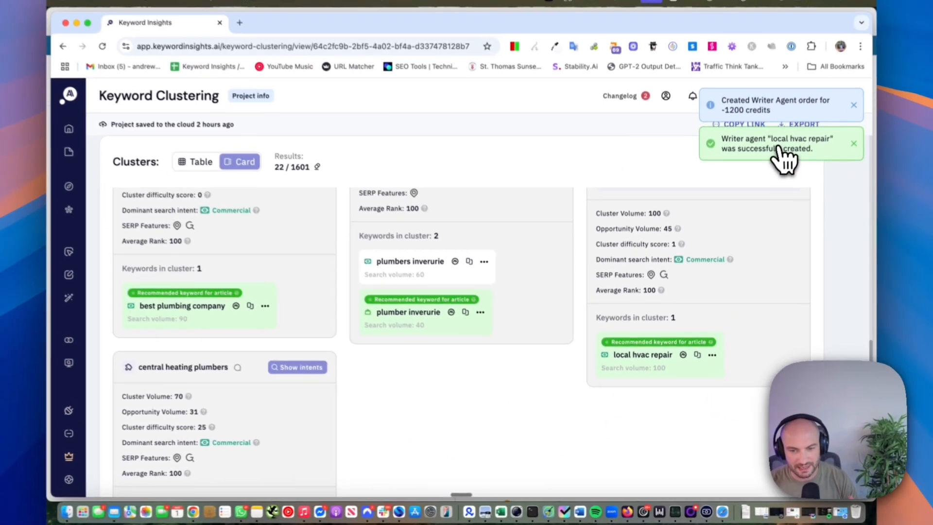
# Open a new AI Writer Agent for the plumbers fraserburgh keyword and set its type of content to Landing page.
pyautogui.moveTo(105, 288)
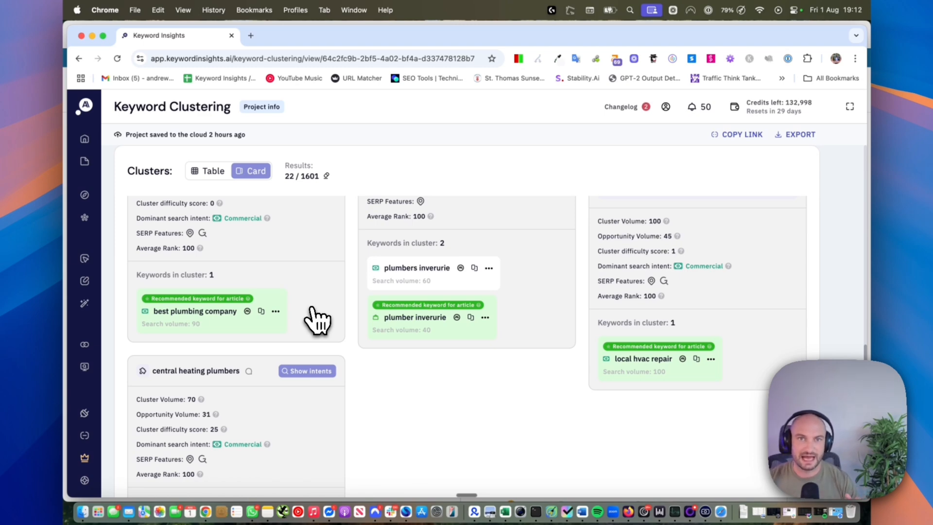
pyautogui.scroll(-7, 311, 316)
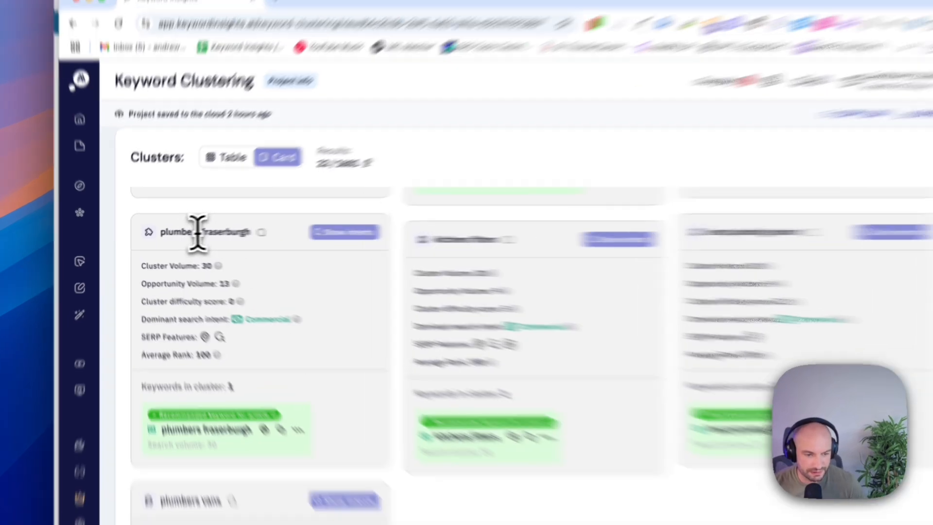
pyautogui.moveTo(182, 234); pyautogui.dragTo(231, 235)
pyautogui.moveTo(373, 227); pyautogui.dragTo(389, 229)
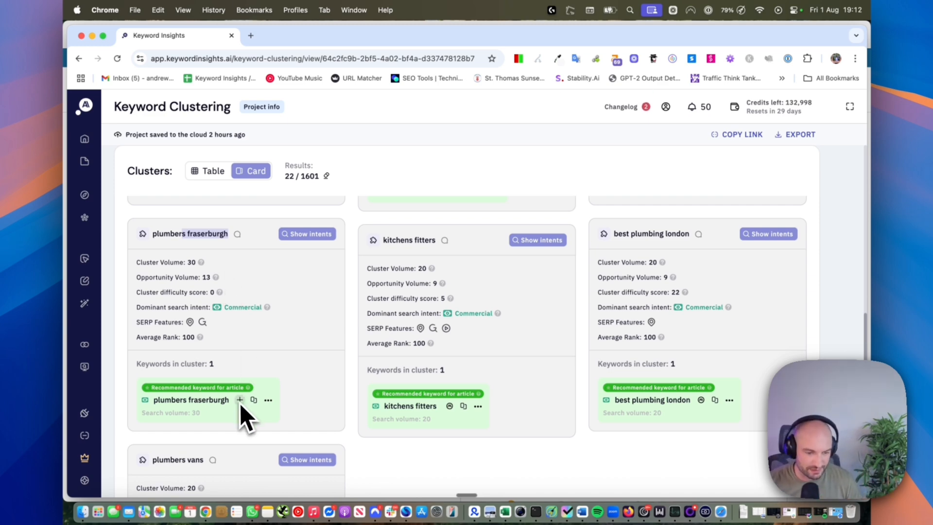
pyautogui.scroll(-2, 262, 396)
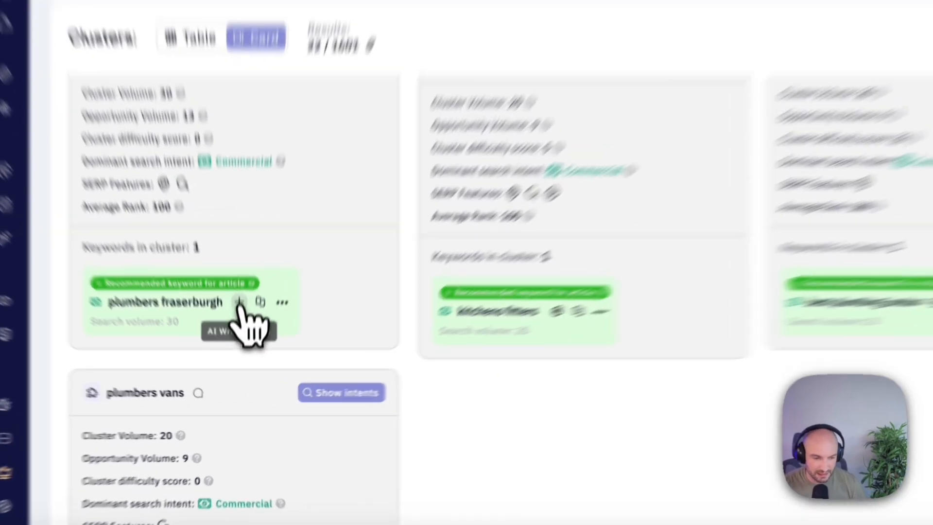
pyautogui.click(239, 345)
pyautogui.click(865, 279)
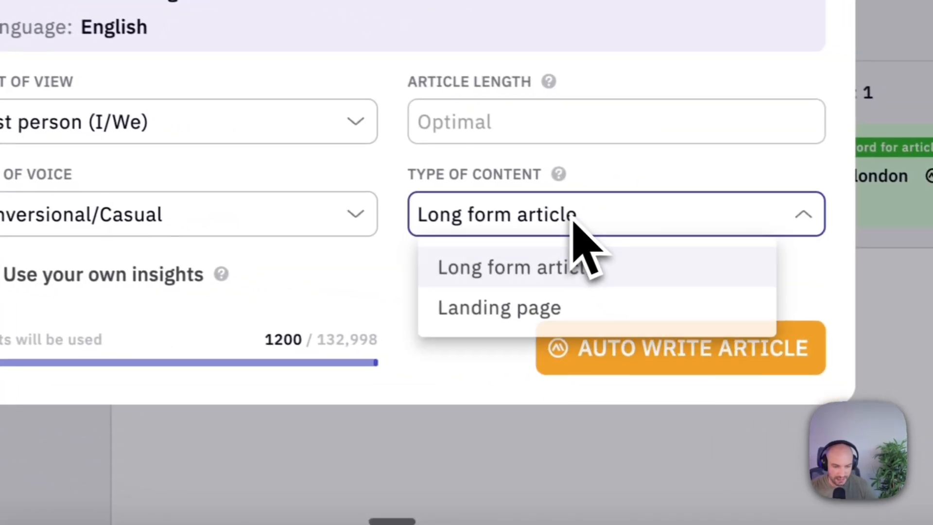
pyautogui.click(545, 296)
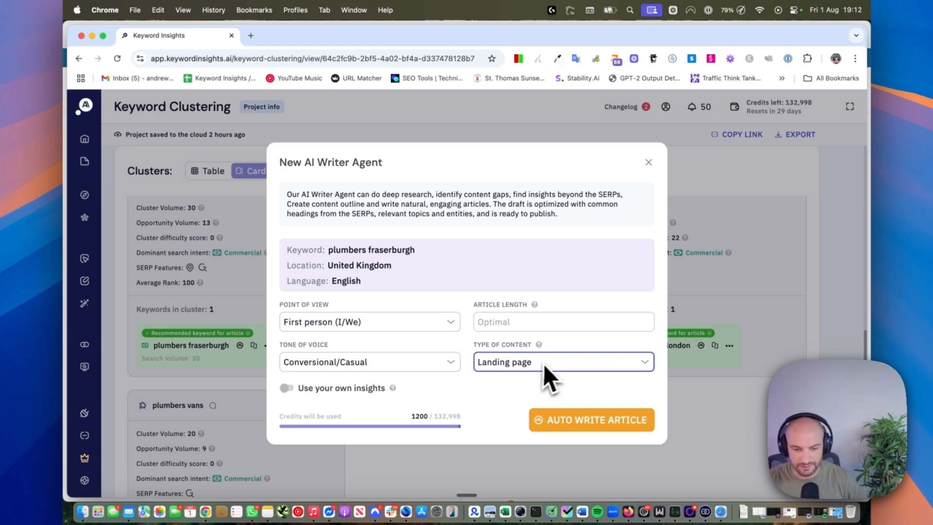
# Look at the own insights option, leave it disabled, and auto-write the plumbers fraserburgh landing page.
pyautogui.click(299, 387)
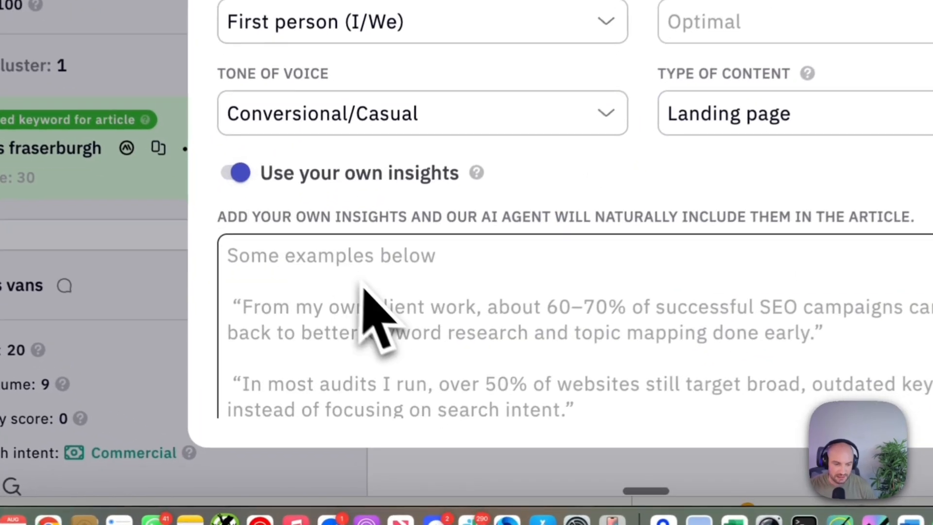
pyautogui.scroll(-8, 583, 214)
pyautogui.scroll(8, 739, 219)
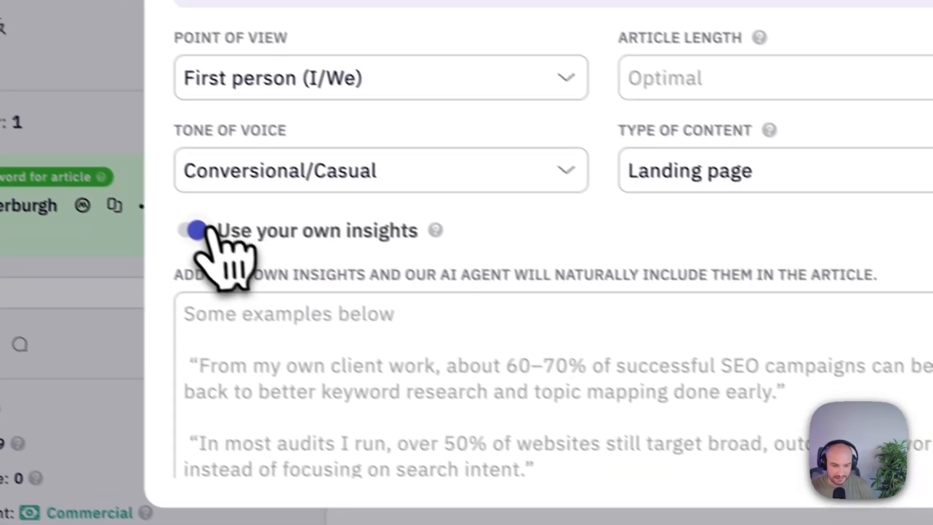
pyautogui.click(139, 197)
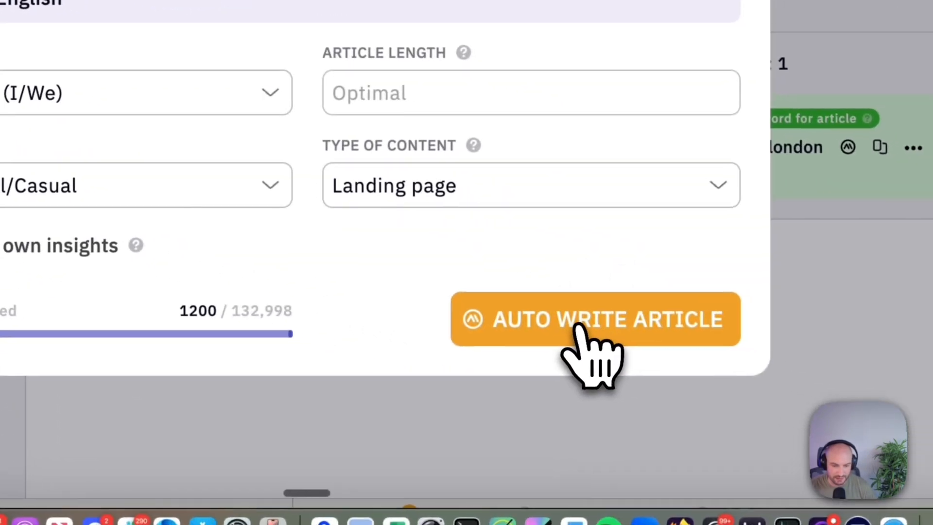
pyautogui.click(578, 328)
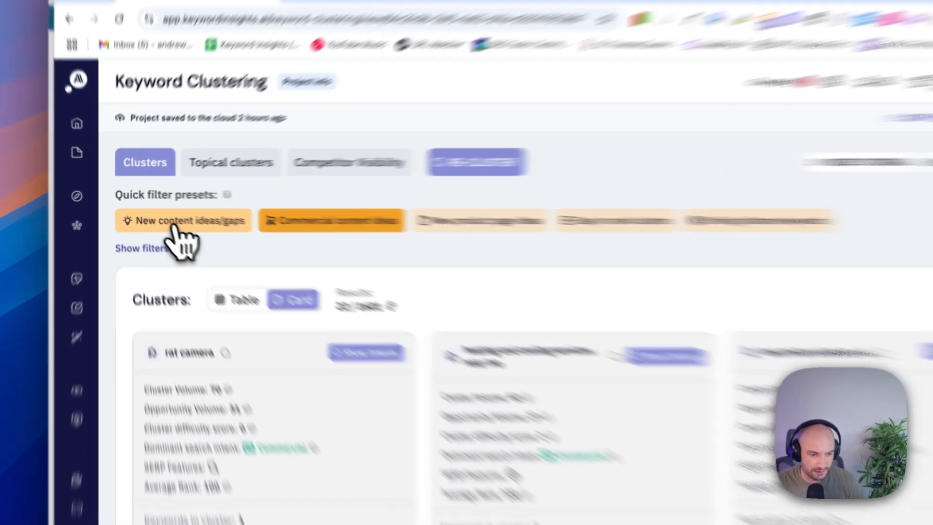
# Apply the New content ideas/gaps preset and look over the first filtered clusters.
pyautogui.click(155, 216)
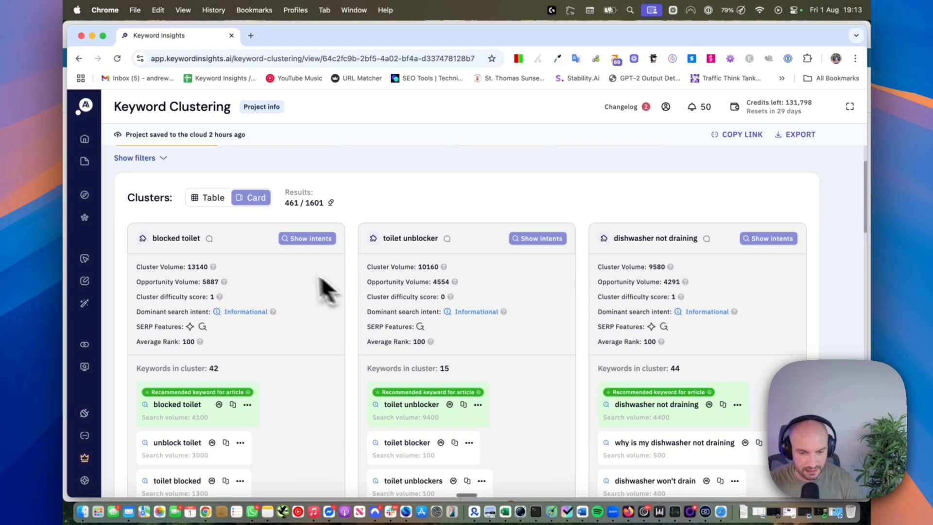
pyautogui.scroll(-5, 246, 319)
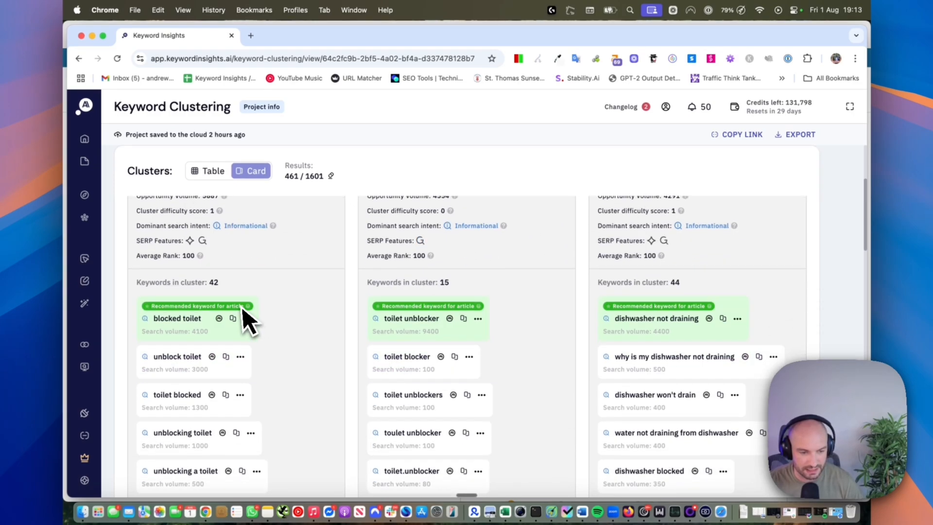
pyautogui.scroll(3, 246, 317)
pyautogui.scroll(-1, 246, 316)
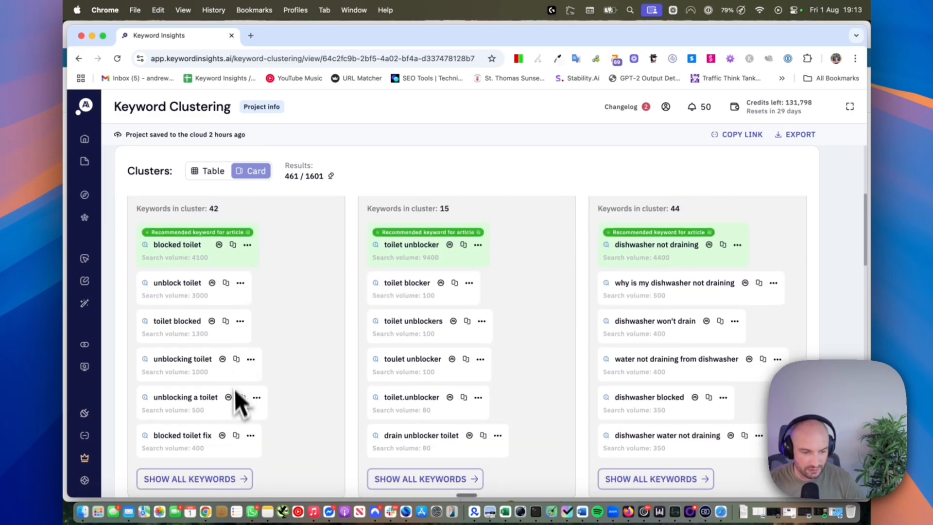
# Show all keywords in the blocked toilet cluster, review them, and return to its recommended article keyword.
pyautogui.click(281, 370)
pyautogui.scroll(-10, 318, 291)
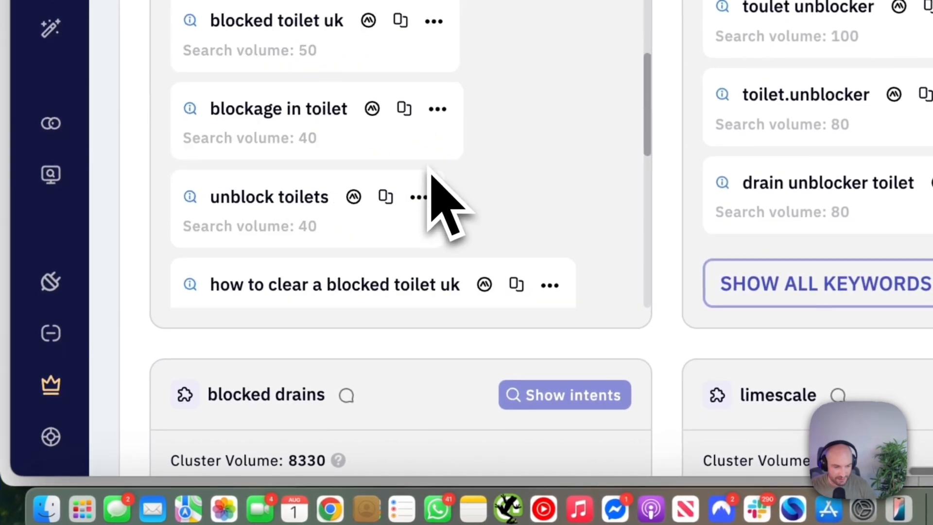
pyautogui.scroll(10, 434, 170)
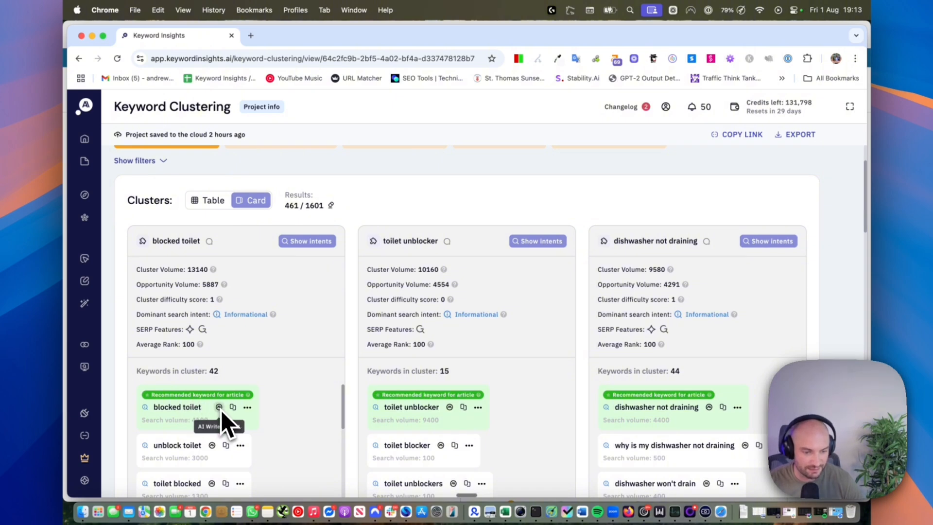
pyautogui.scroll(-3, 220, 410)
pyautogui.scroll(3, 235, 416)
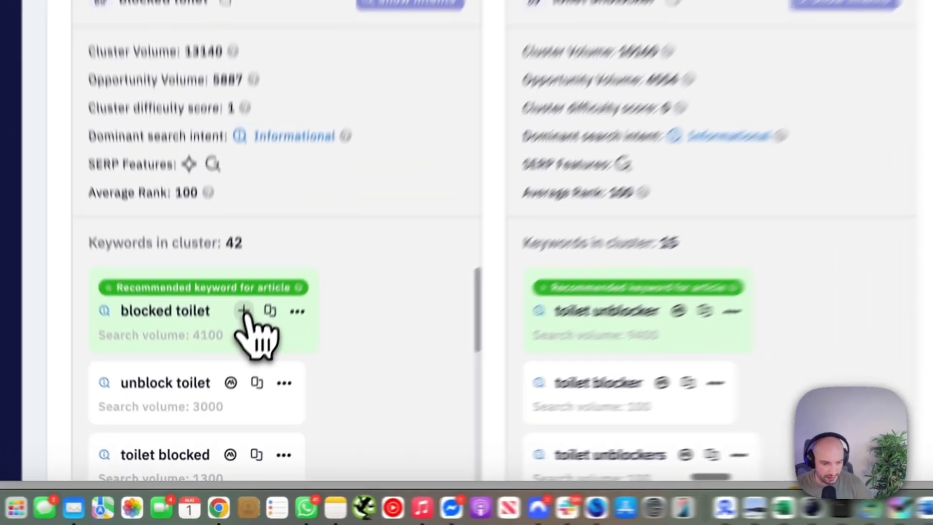
# Open a new AI Writer Agent for blocked toilet as a Long form article in Second Person (You), with own insights enabled.
pyautogui.click(219, 407)
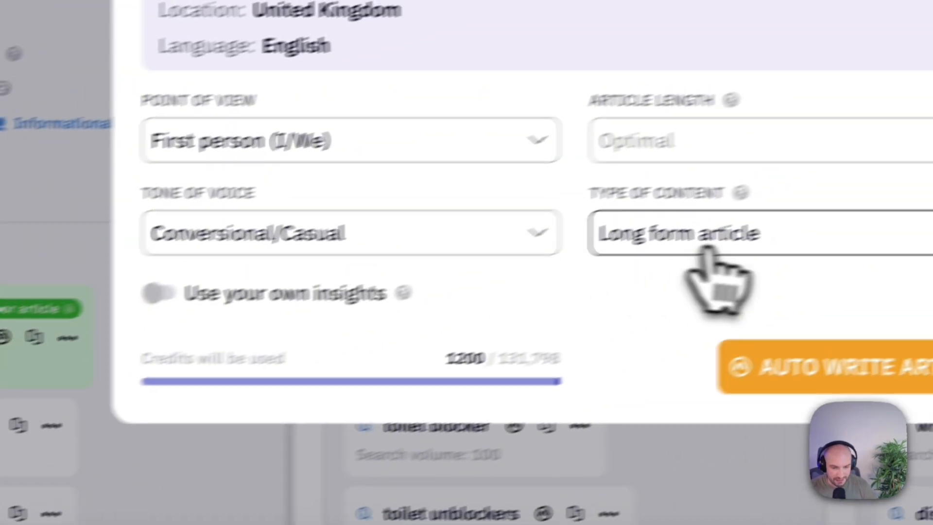
pyautogui.click(707, 248)
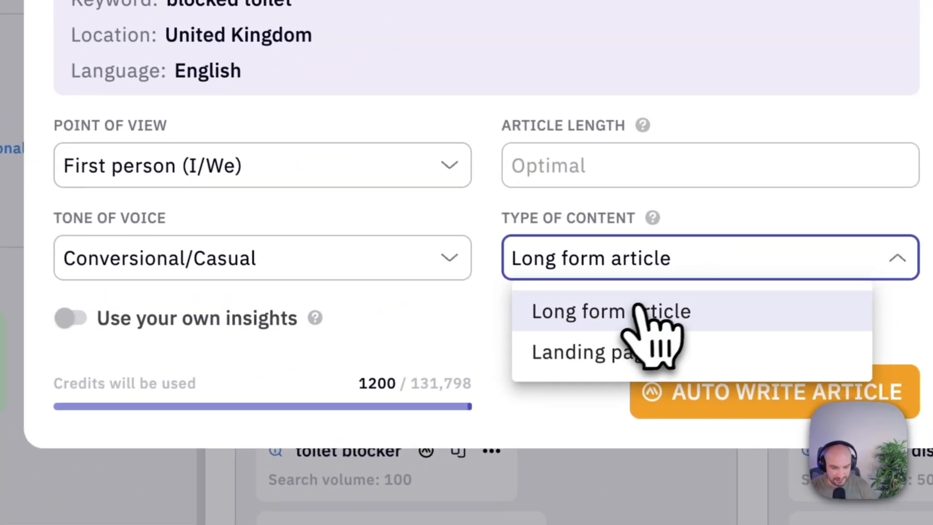
pyautogui.click(724, 288)
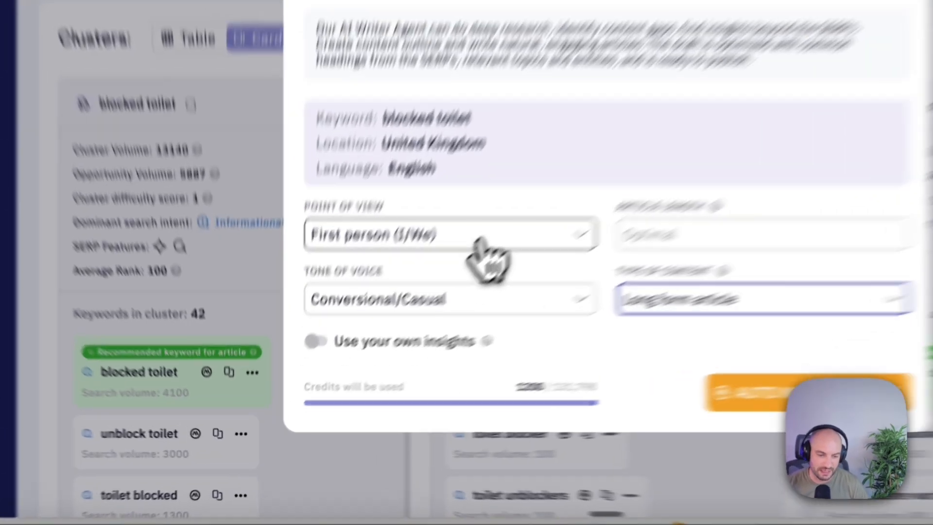
pyautogui.click(379, 323)
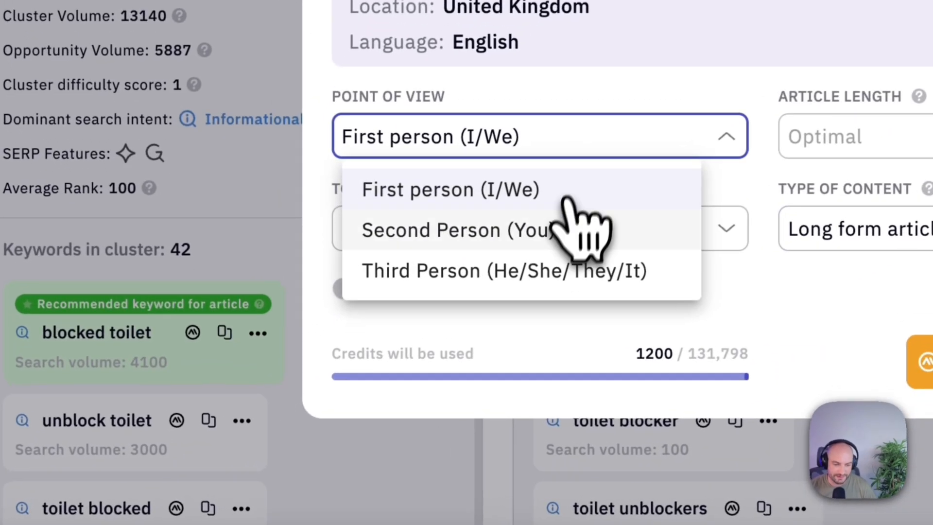
pyautogui.click(552, 229)
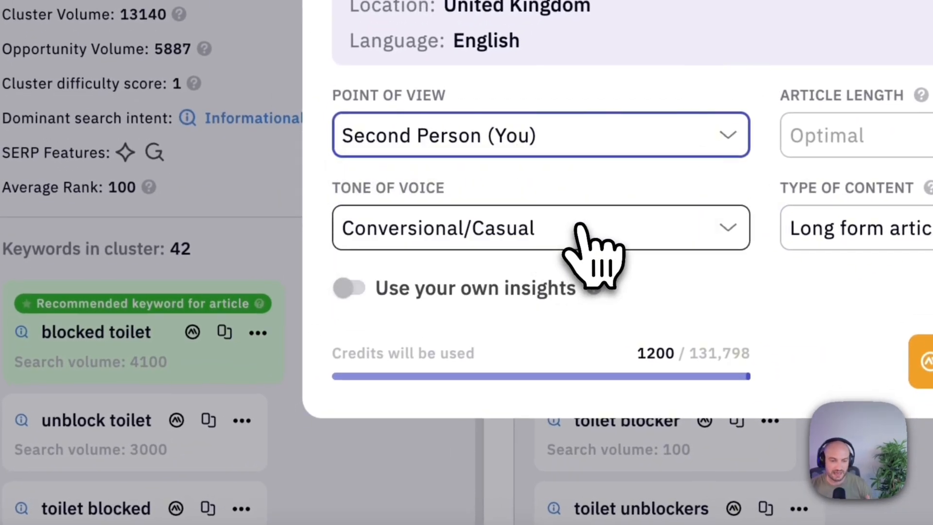
pyautogui.click(351, 288)
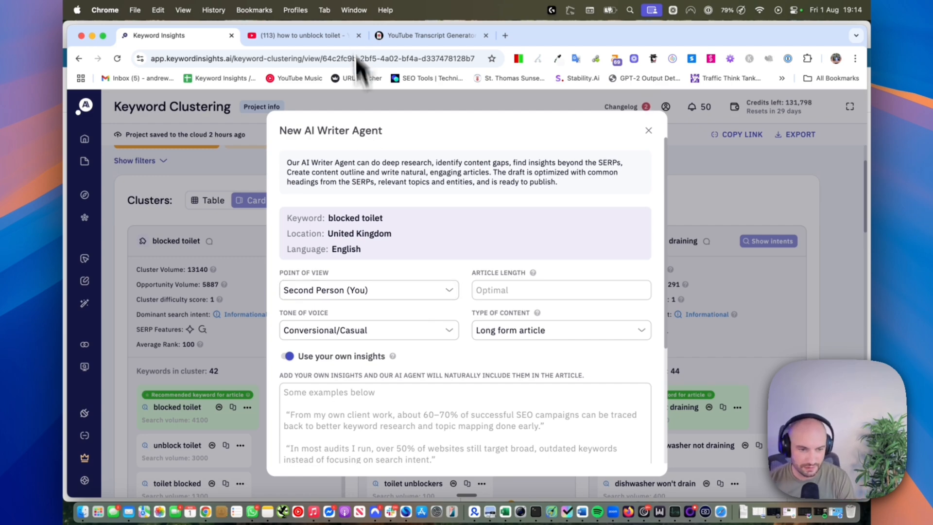
# Switch to the YouTube results for how to unblock toilet, open the How to Unclog a Toilet video, and copy its URL.
pyautogui.click(311, 36)
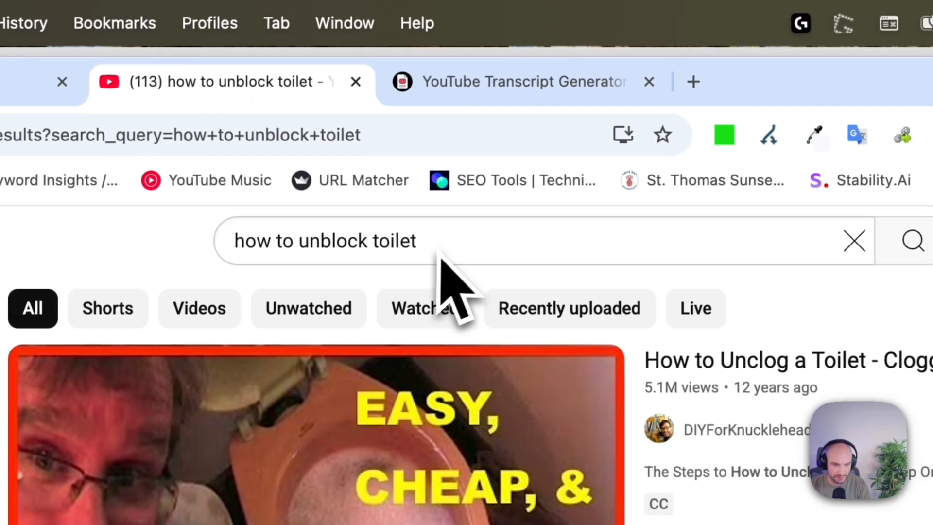
pyautogui.moveTo(387, 453)
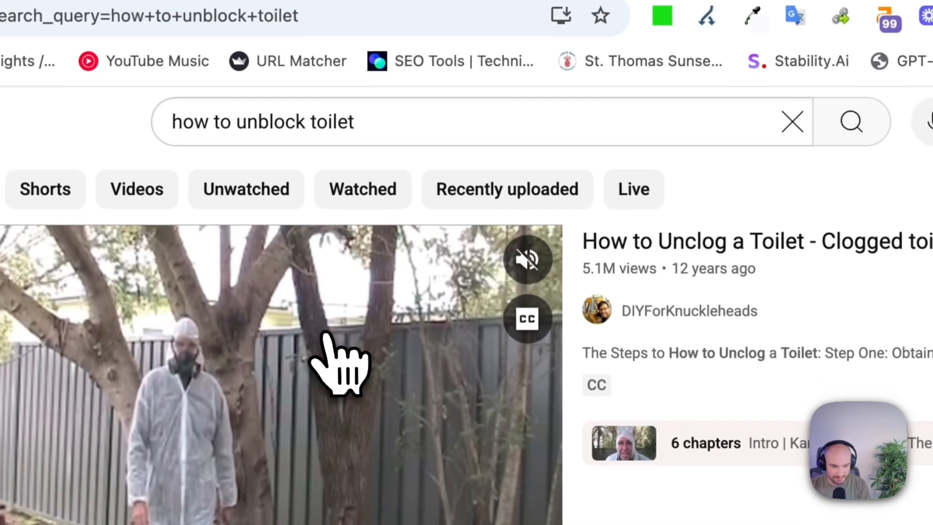
pyautogui.click(333, 304)
pyautogui.click(139, 15)
pyautogui.hotkey('ctrl', 'c')
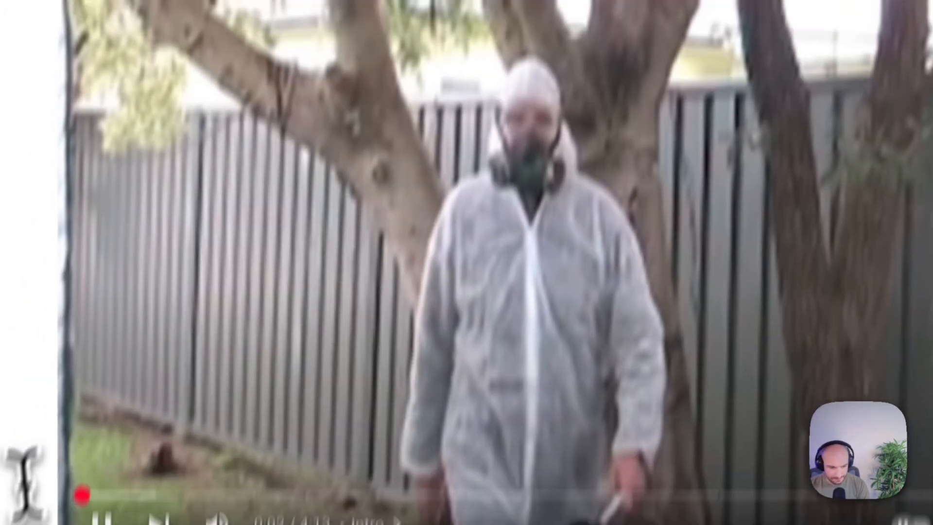
# Switch to the youtube-transcript.io page, replace the video URL with the copied one, and extract the transcript.
pyautogui.click(817, 70)
pyautogui.moveTo(355, 118); pyautogui.dragTo(280, 122)
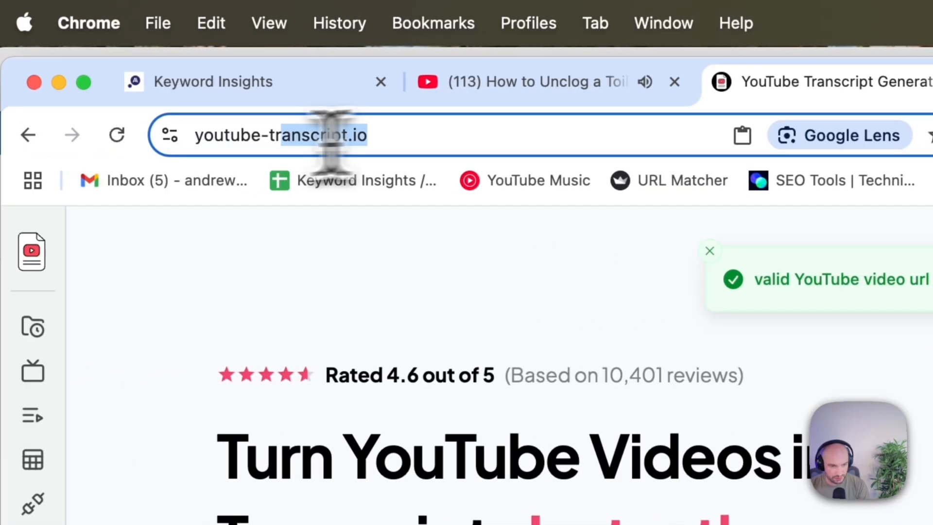
pyautogui.moveTo(332, 142); pyautogui.dragTo(180, 131)
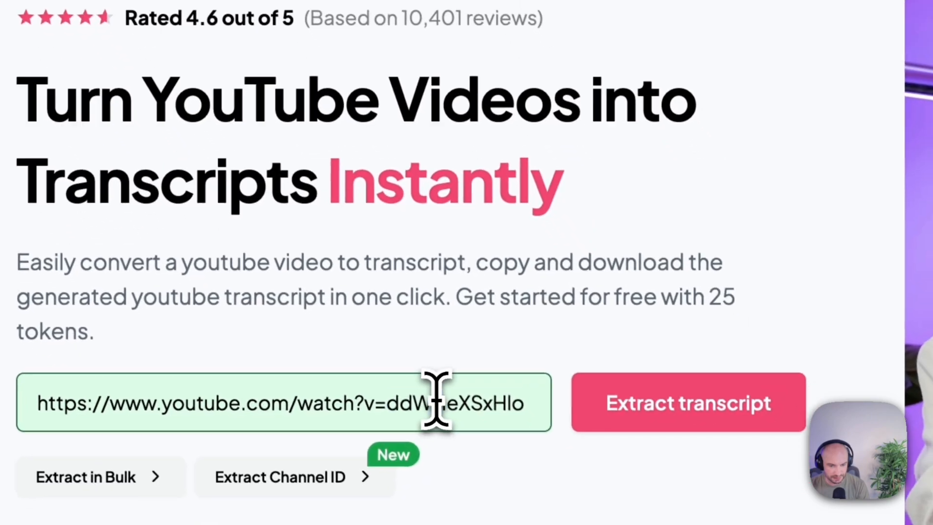
pyautogui.tripleClick(432, 394)
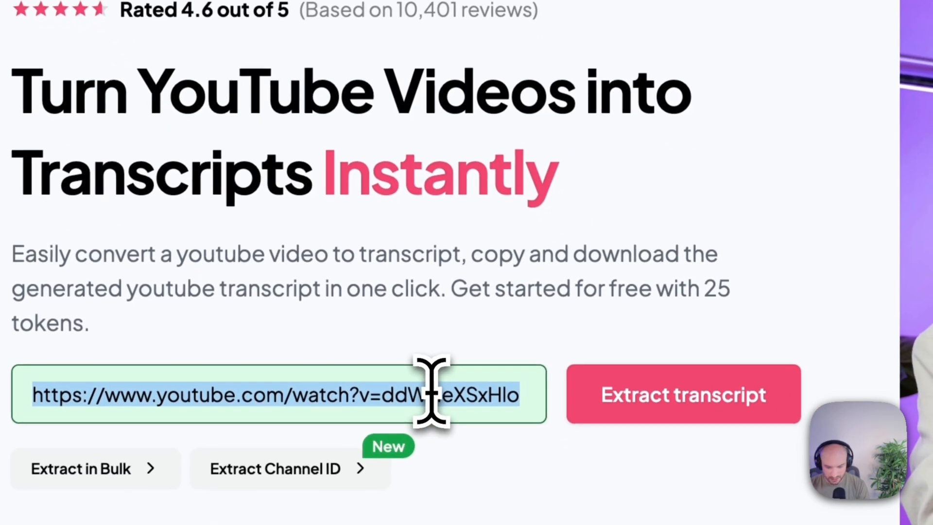
pyautogui.hotkey('ctrl', 'v')
pyautogui.click(677, 404)
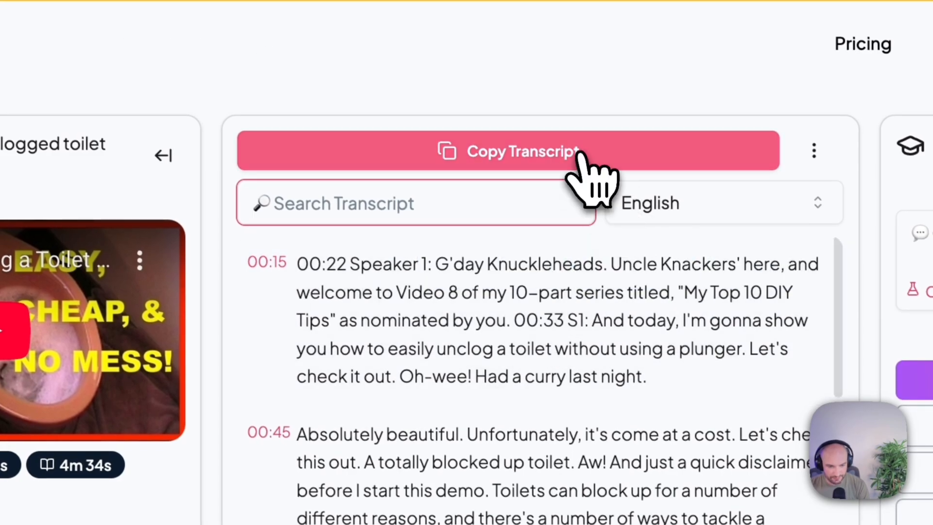
# Copy the transcript into the own insights of the blocked toilet AI Writer Agent in Keyword Insights and auto-write the article.
pyautogui.click(581, 154)
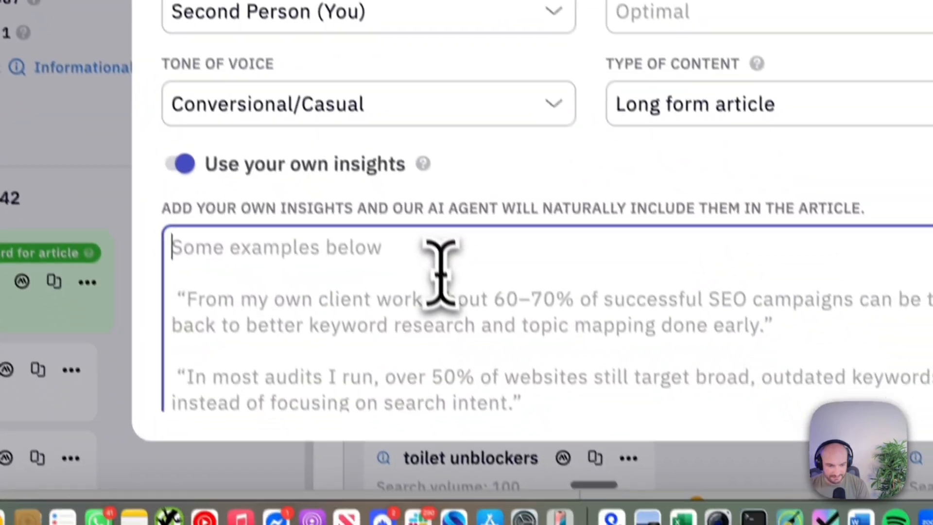
pyautogui.scroll(-5, 610, 170)
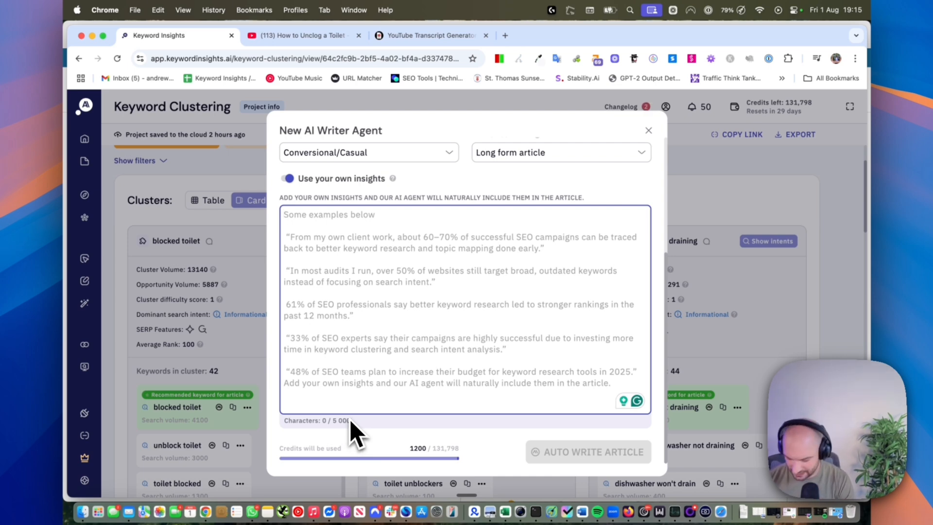
pyautogui.press('super+v')
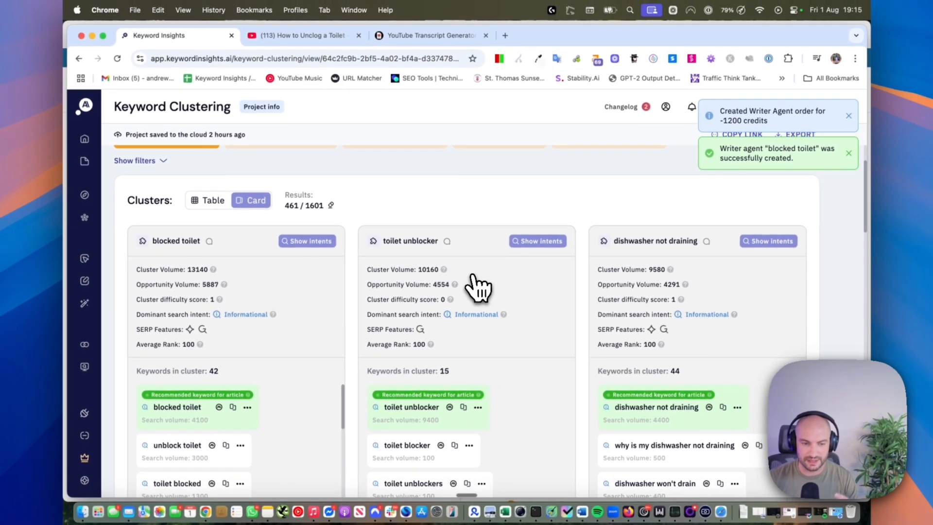
# Apply the Easy to rank clusters preset and examine the difficulty scores of the toilet unblocker and blocked toilet clusters.
pyautogui.scroll(3, 437, 279)
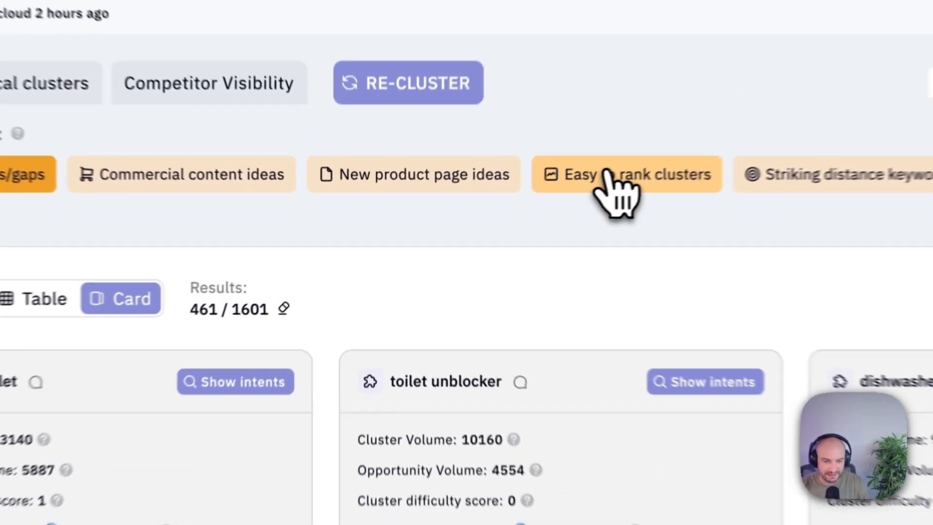
pyautogui.click(607, 174)
pyautogui.scroll(-5, 537, 292)
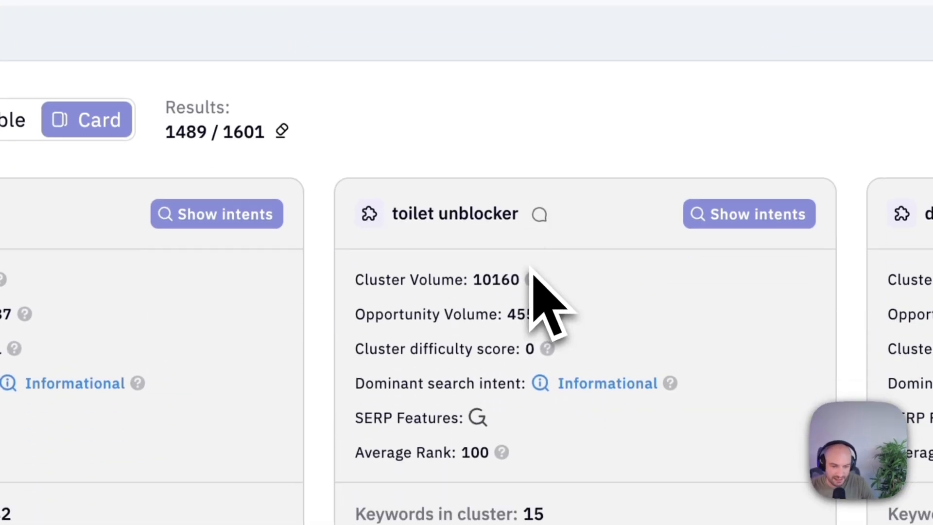
pyautogui.scroll(-2, 533, 269)
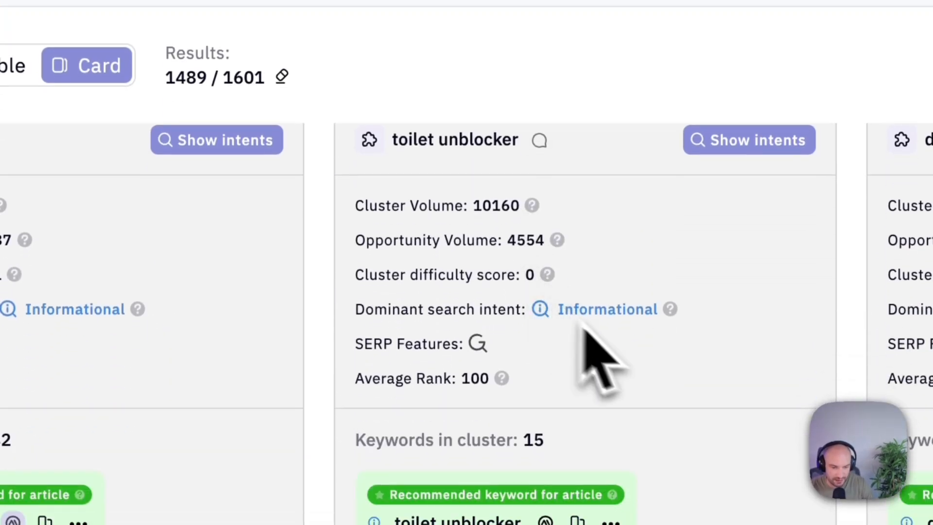
pyautogui.moveTo(506, 272); pyautogui.dragTo(558, 280)
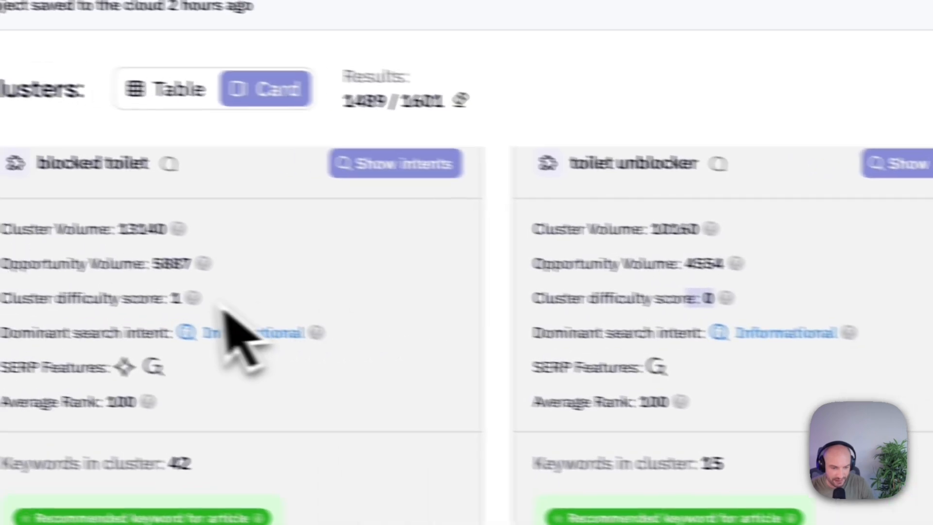
pyautogui.moveTo(234, 309); pyautogui.dragTo(275, 312)
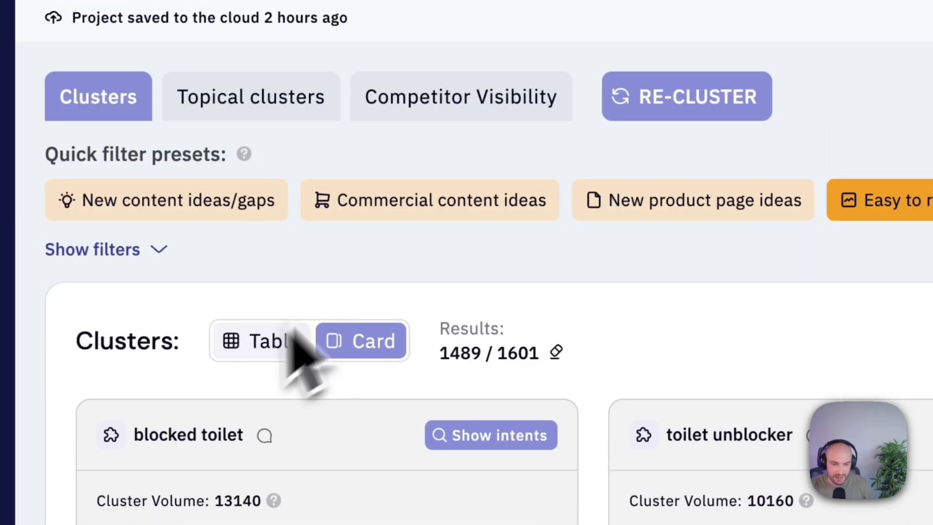
# Apply the Striking distance keywords preset and review the rank, top ranking URL and keywords of the plumbing london cluster.
pyautogui.click(717, 214)
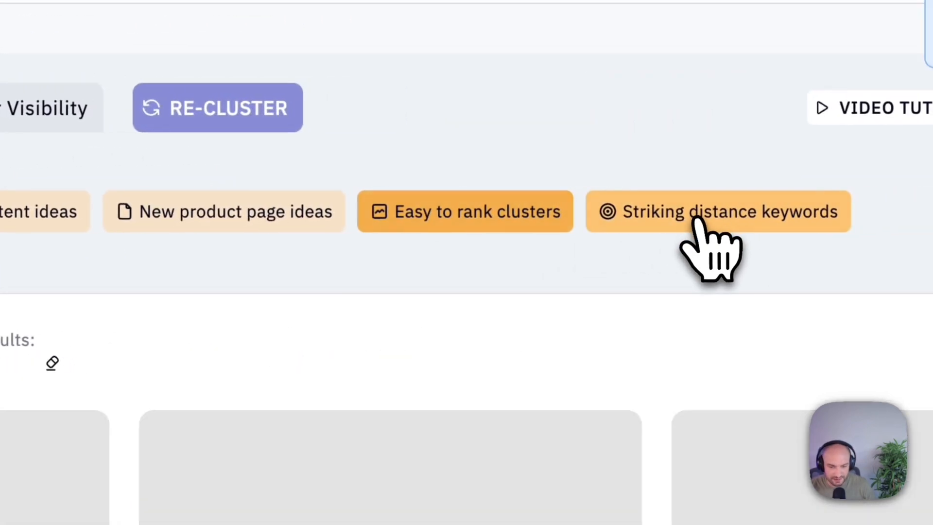
pyautogui.scroll(-4, 476, 310)
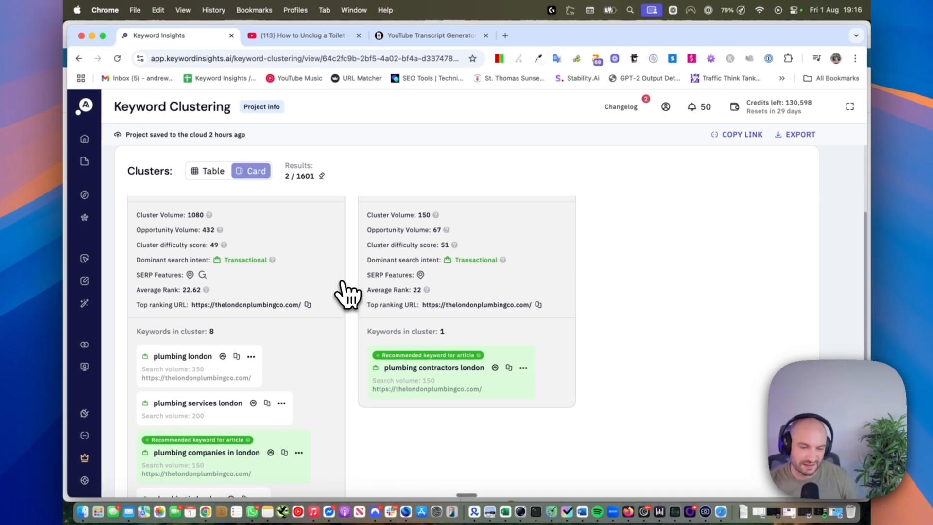
pyautogui.scroll(3, 342, 282)
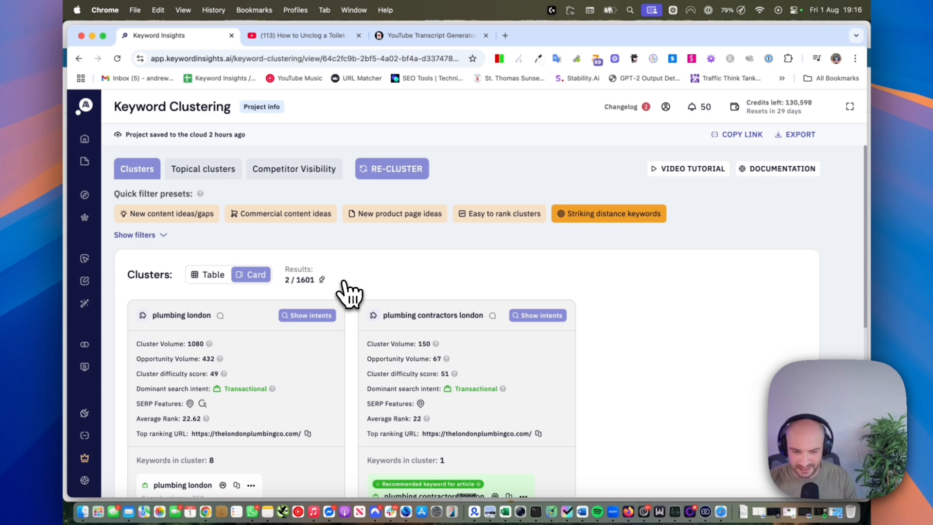
pyautogui.scroll(-2, 345, 294)
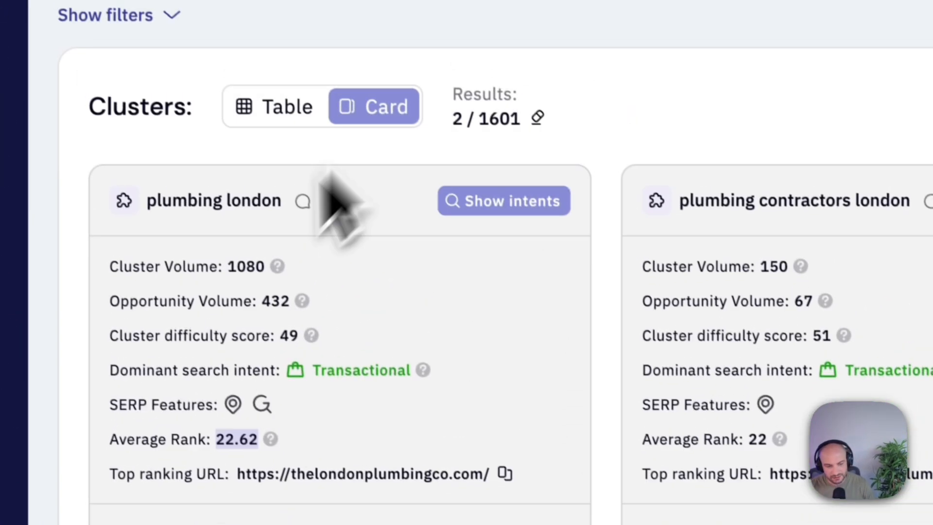
pyautogui.scroll(-3, 624, 389)
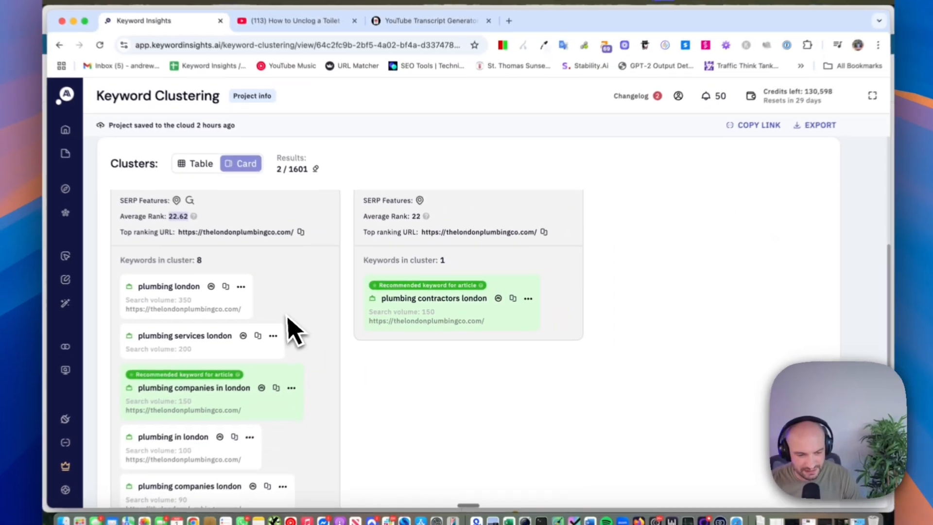
pyautogui.scroll(2, 364, 422)
pyautogui.scroll(2, 325, 325)
pyautogui.scroll(-2, 315, 358)
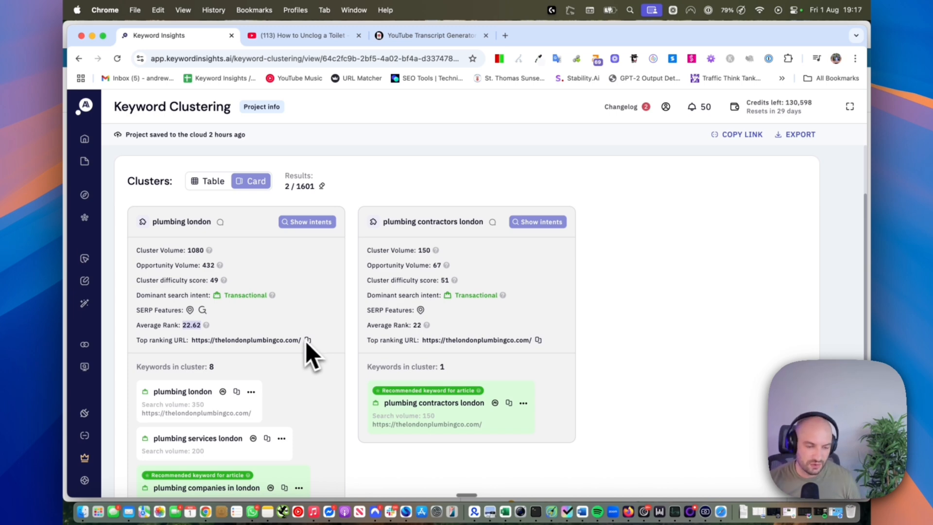
# Open a new AI Writer Agent for plumbing companies in london, set its type of content to Landing page, and auto-write it.
pyautogui.click(212, 388)
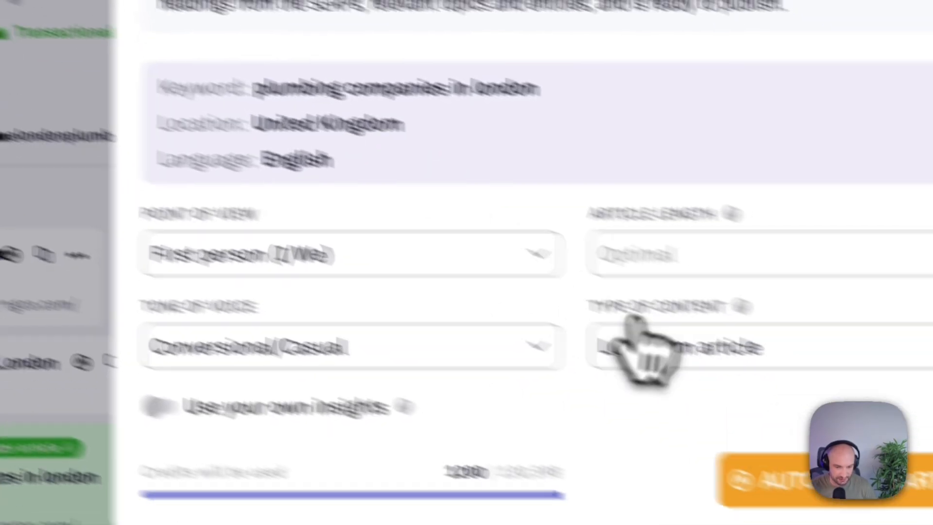
pyautogui.click(637, 325)
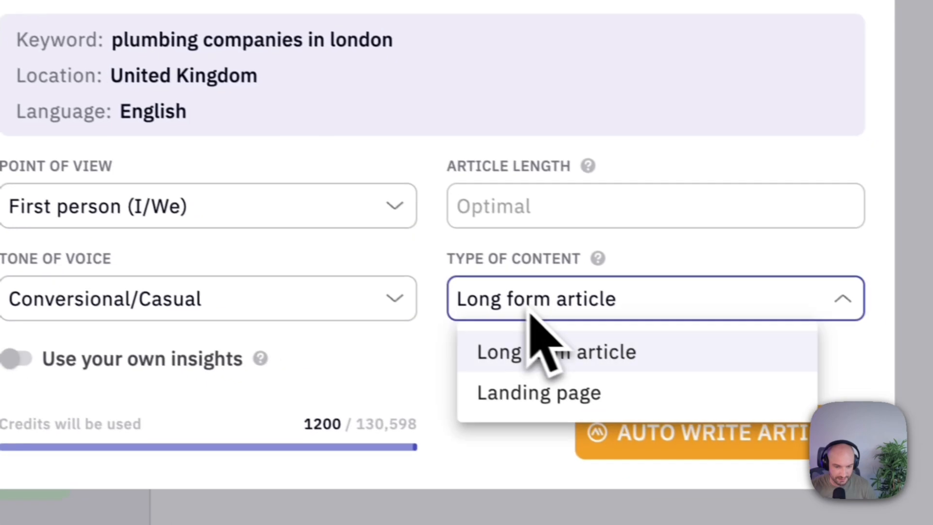
pyautogui.click(690, 440)
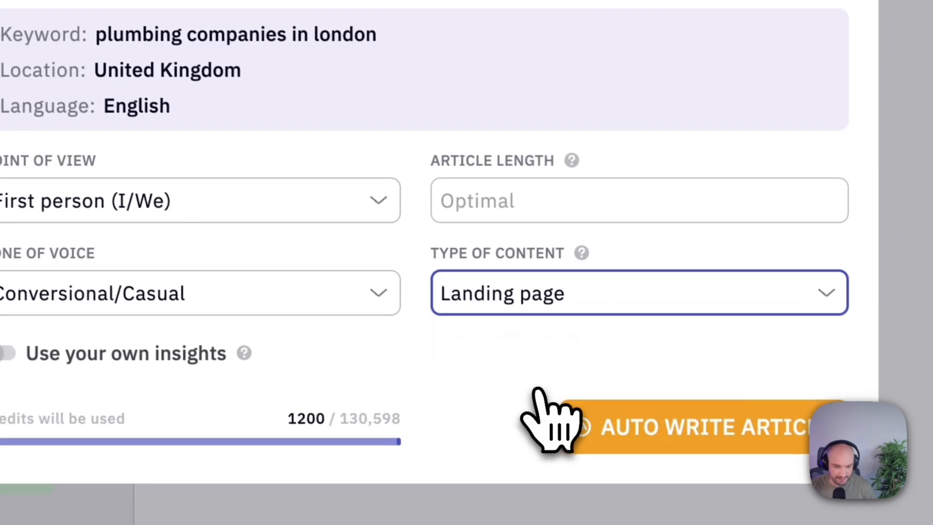
pyautogui.click(694, 427)
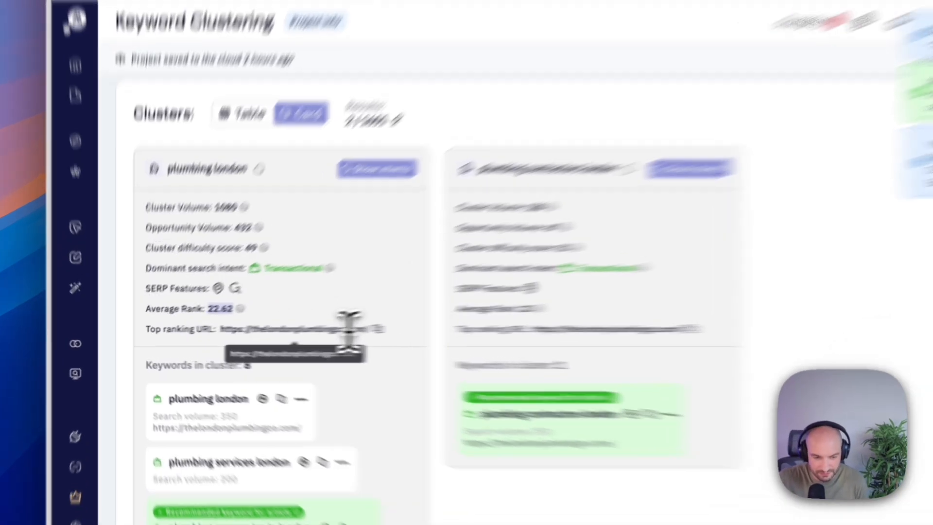
# Highlight the top ranking URL of the plumbing london cluster to check which page ranks for it.
pyautogui.moveTo(289, 334); pyautogui.dragTo(201, 334)
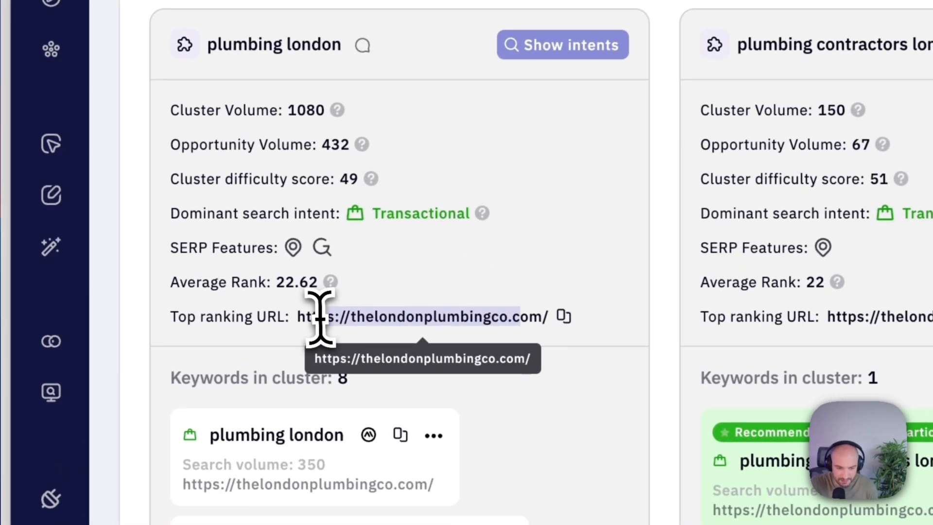
pyautogui.moveTo(320, 317); pyautogui.dragTo(319, 317)
# Open the Competitor Visibility view and look over the table of competing domains down to its clusters list.
pyautogui.scroll(5, 552, 250)
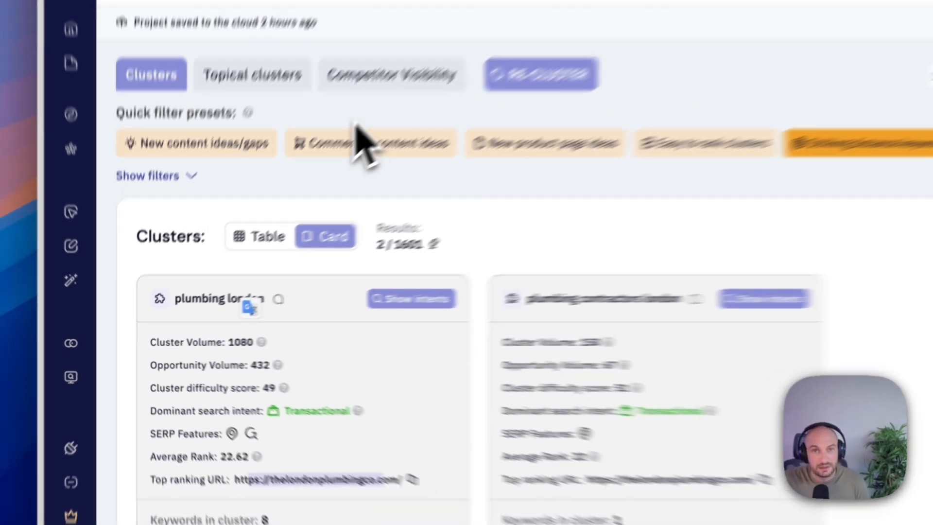
pyautogui.click(369, 75)
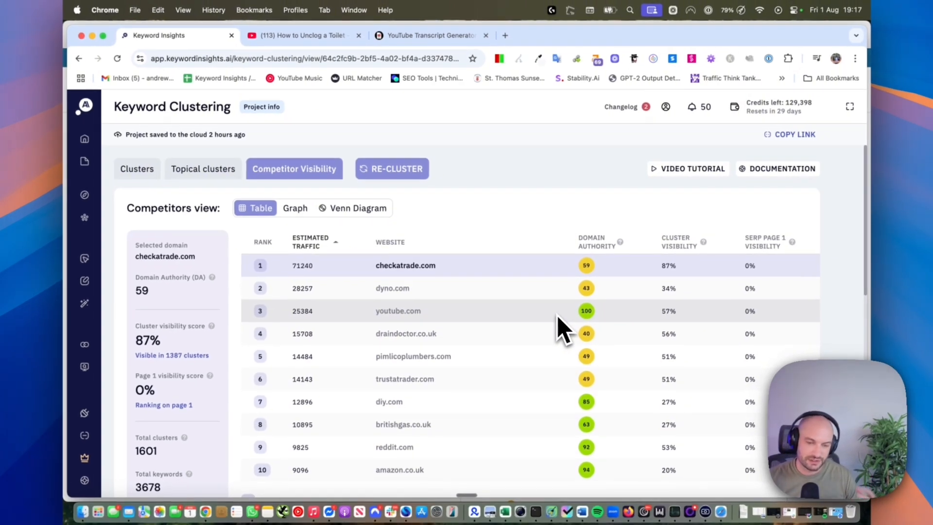
pyautogui.scroll(-5, 516, 302)
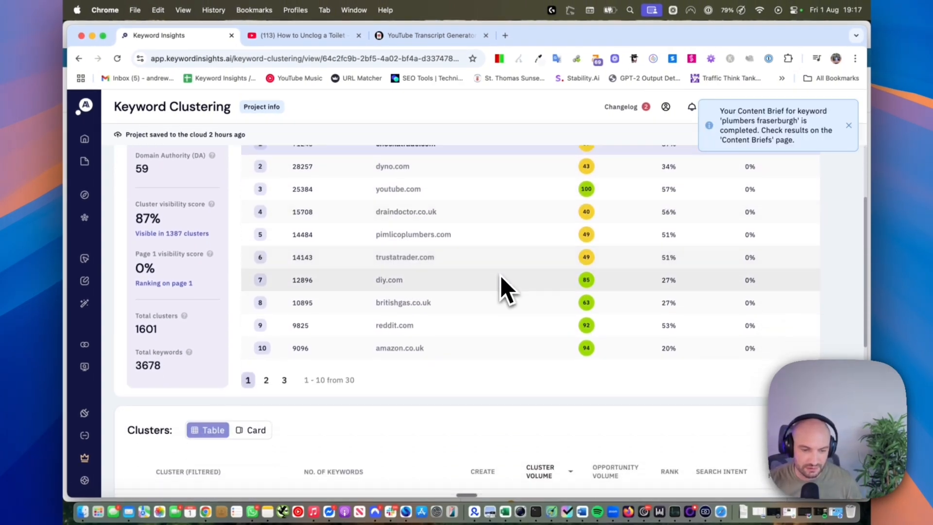
# Review the clusters listed for checkatrade.com below the competitors table, and return to the ranking of competing domains.
pyautogui.scroll(2, 503, 292)
pyautogui.scroll(-6, 500, 291)
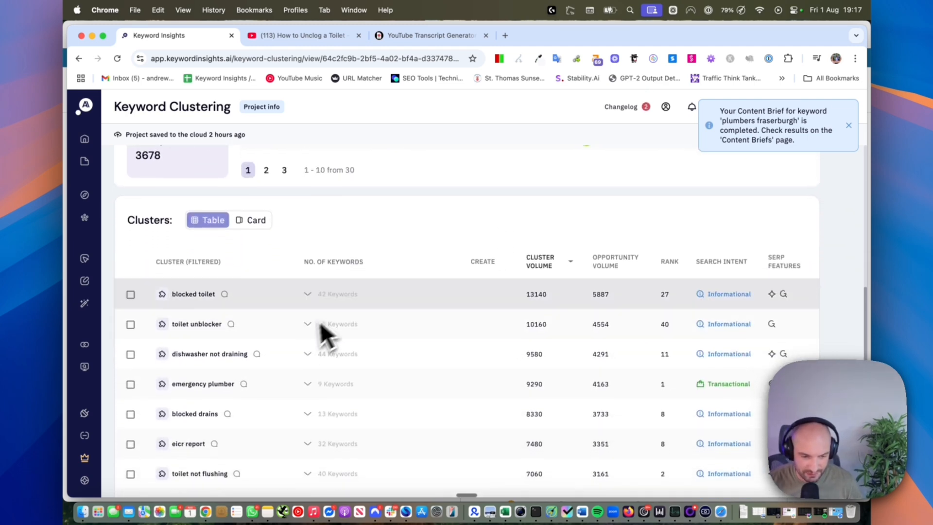
pyautogui.scroll(7, 320, 330)
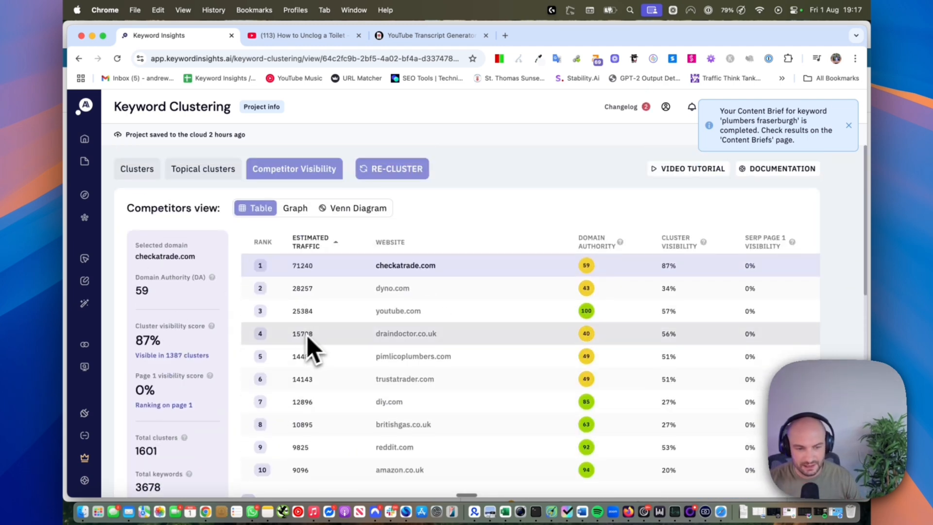
# Compare the competing domains in the Graph view and in the Venn Diagram, checking which clusters they have in common.
pyautogui.click(295, 208)
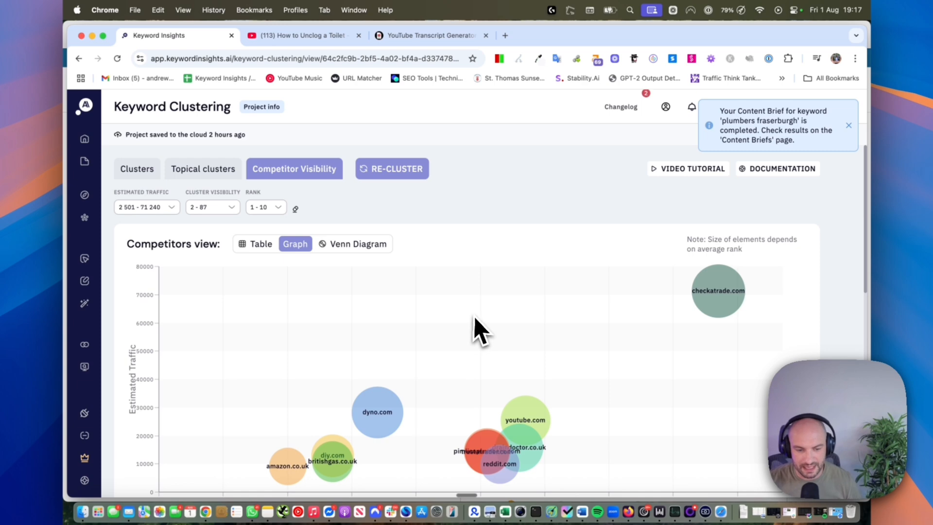
pyautogui.scroll(-3, 475, 323)
pyautogui.scroll(2, 437, 277)
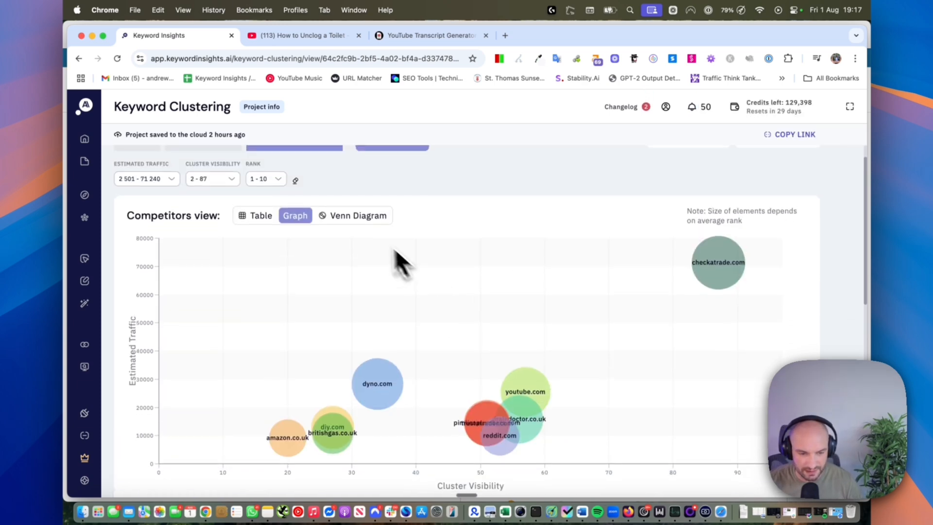
pyautogui.click(362, 216)
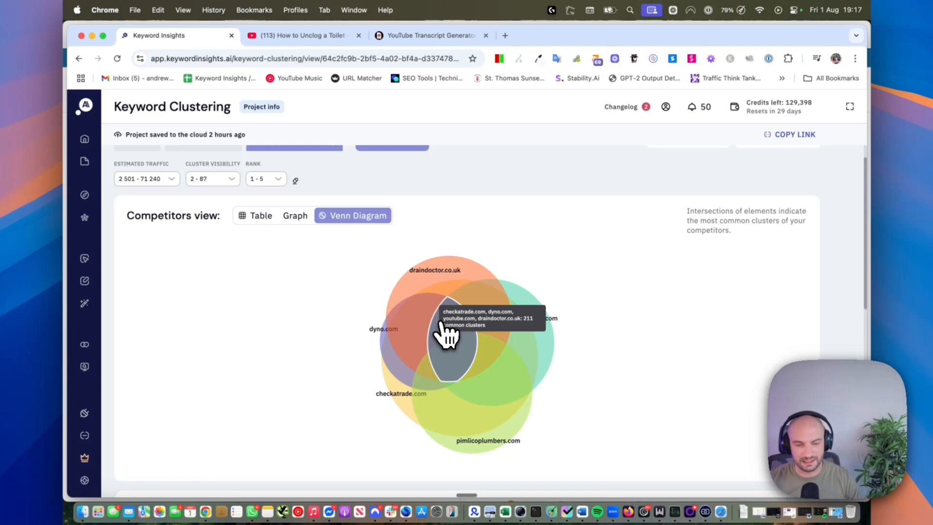
# Switch from the Venn Diagram to the project's Clusters view and back to Competitor Visibility.
pyautogui.scroll(1, 446, 335)
pyautogui.click(142, 170)
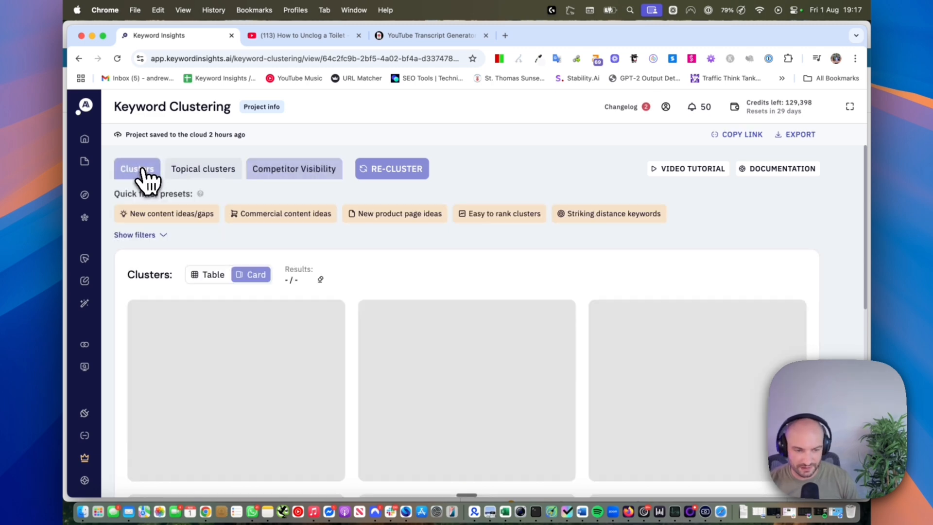
pyautogui.click(268, 172)
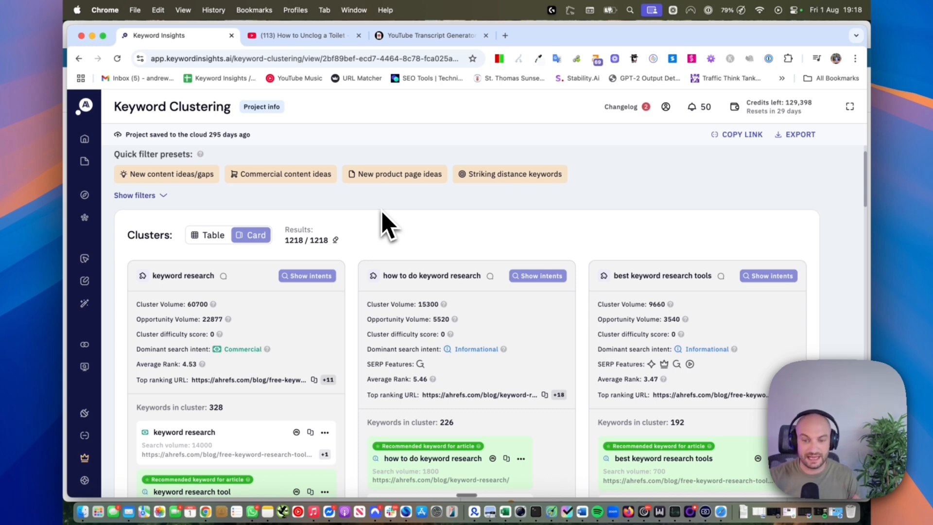
# Look over the cluster cards of the keyword research project, including their volumes, search intents and average ranks.
pyautogui.scroll(2, 374, 213)
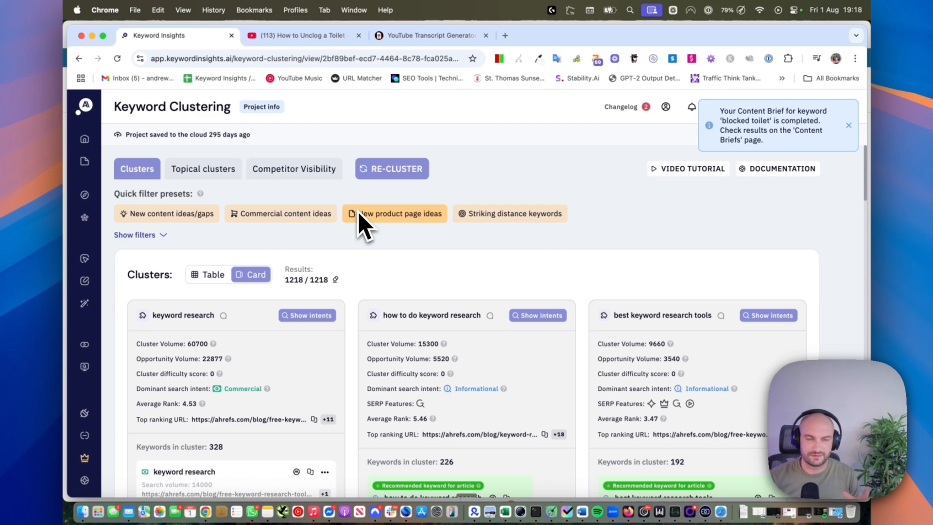
pyautogui.scroll(-4, 255, 214)
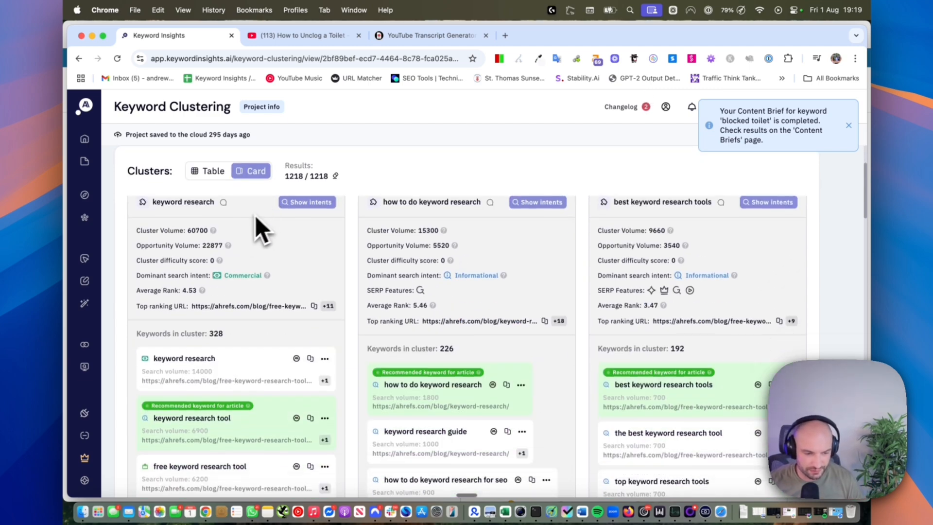
pyautogui.scroll(-15, 433, 261)
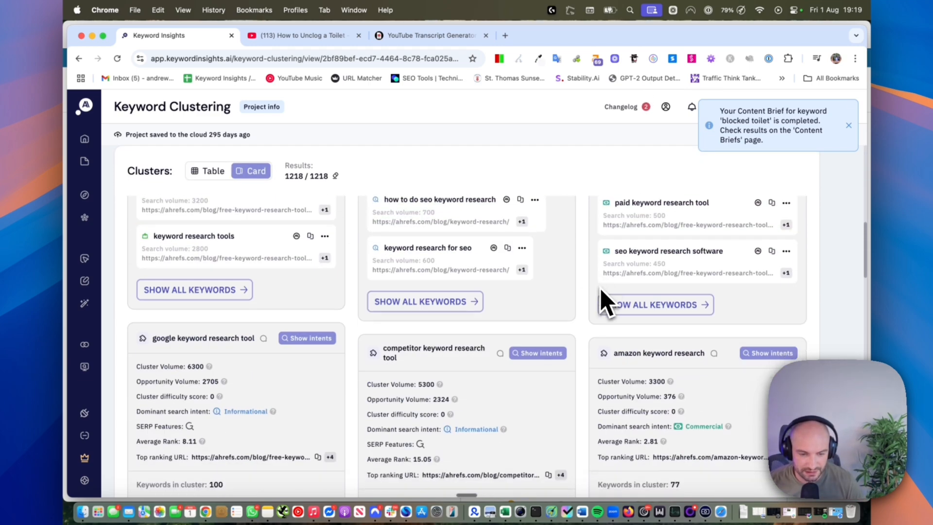
pyautogui.scroll(15, 602, 302)
# Check the name, location and language of the keyword research project in its project information, and close it.
pyautogui.click(262, 107)
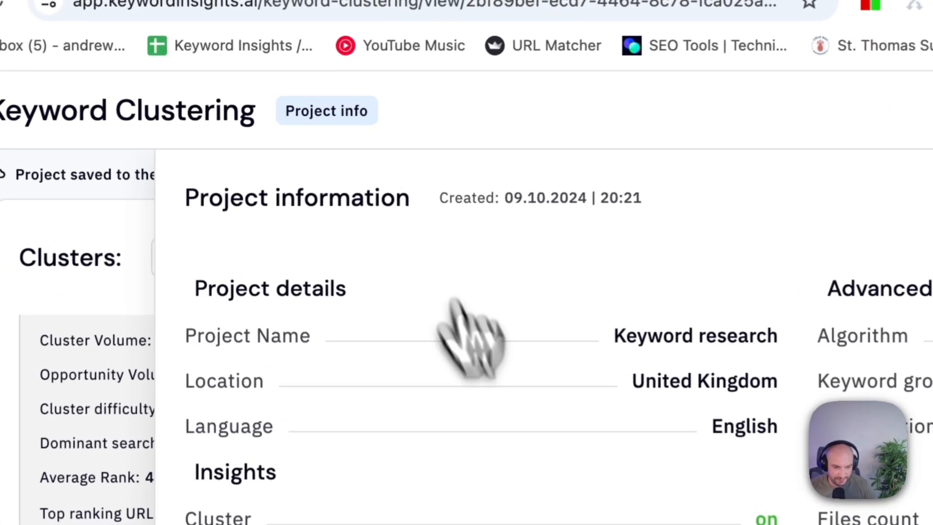
pyautogui.moveTo(464, 431); pyautogui.dragTo(560, 421)
pyautogui.click(675, 166)
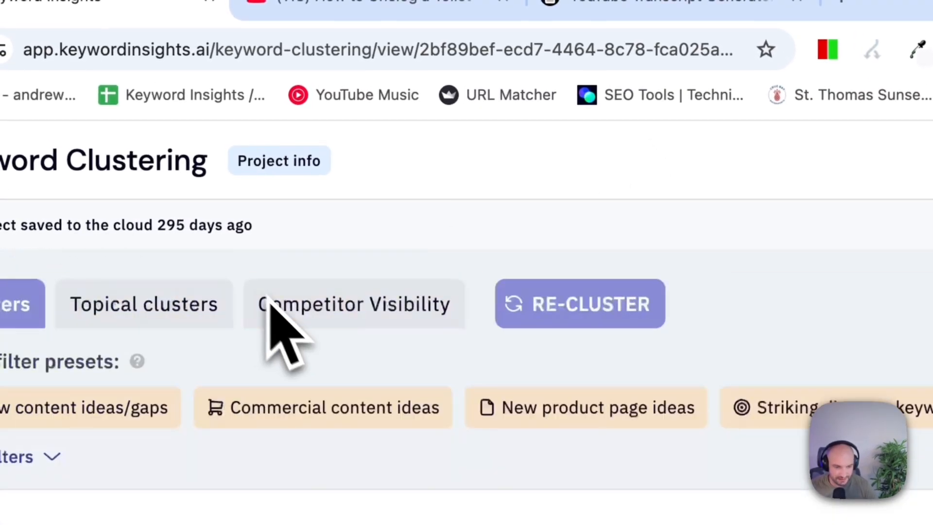
# Open Competitor Visibility for the keyword research project and select zapier.com to examine its clusters.
pyautogui.click(294, 306)
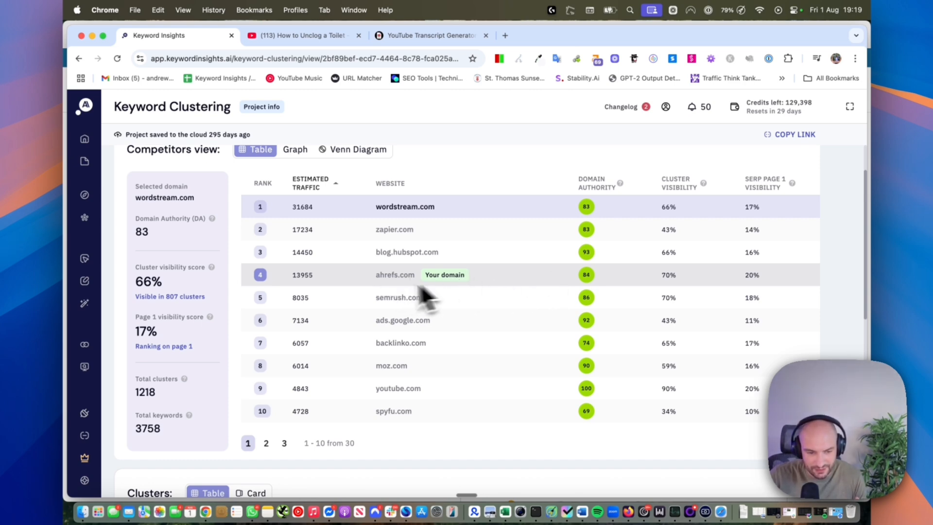
pyautogui.scroll(1, 346, 286)
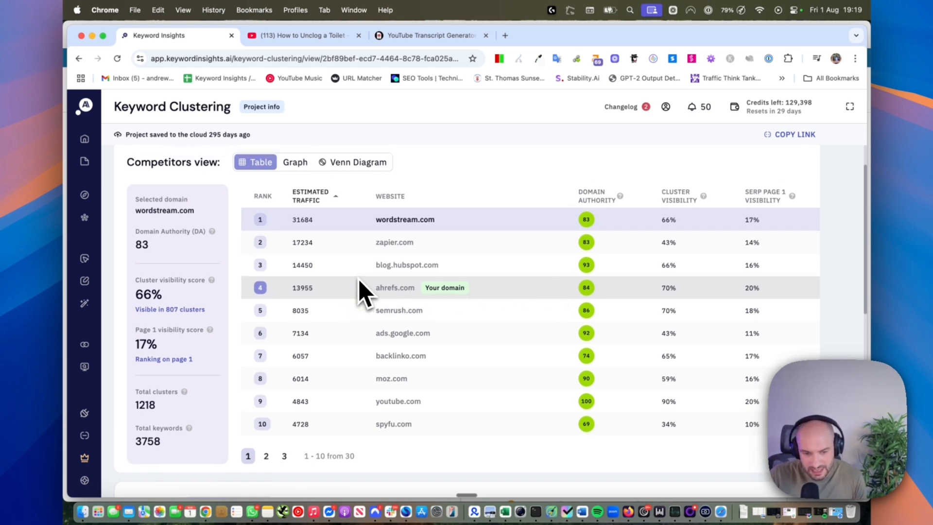
pyautogui.click(398, 247)
pyautogui.scroll(-5, 395, 287)
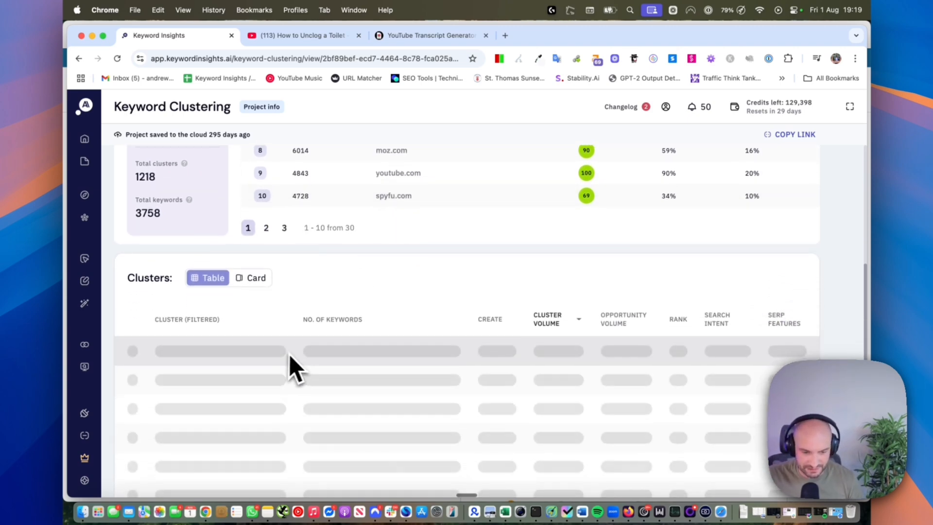
# Select the project's own domain, ahrefs.com, in the competitors table and review its visibility scores and clusters.
pyautogui.scroll(6, 301, 364)
pyautogui.click(381, 339)
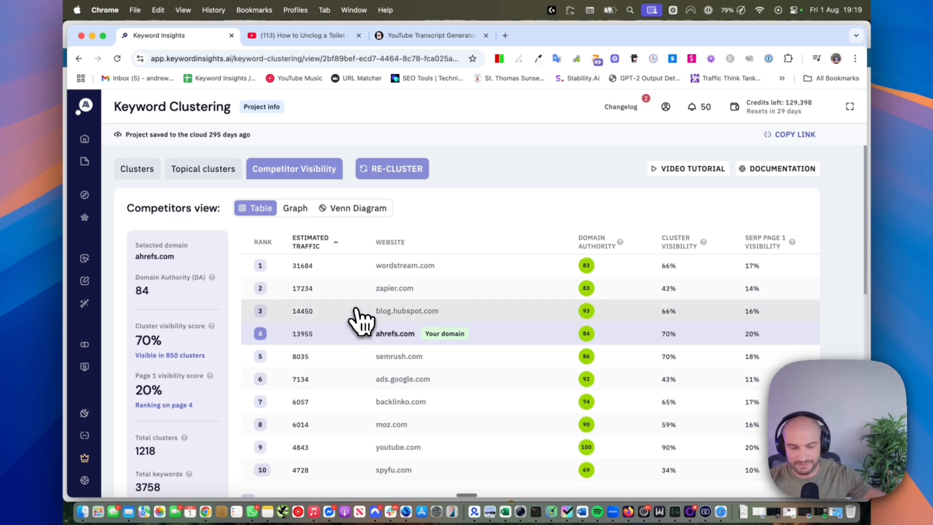
pyautogui.scroll(-4, 379, 301)
pyautogui.scroll(-2, 378, 302)
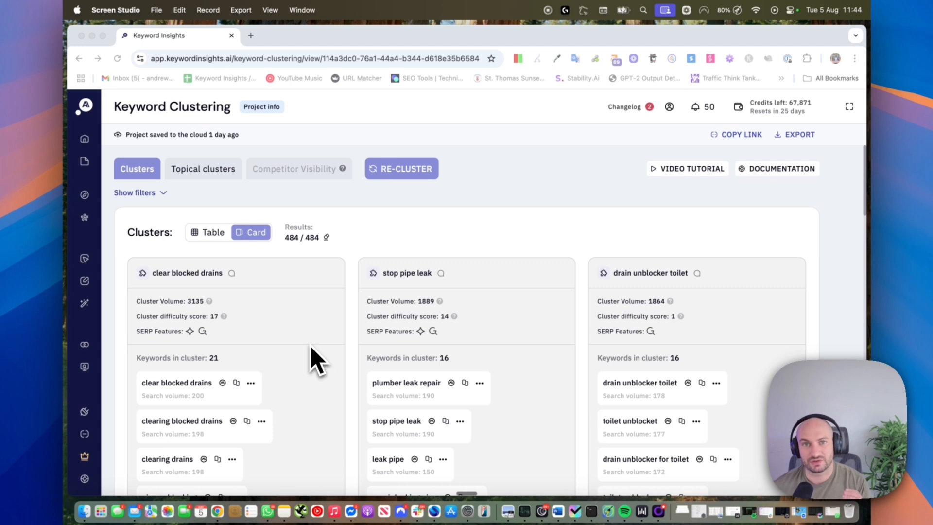
# Show the content tools available for the clear blocked drains keyword in the clear blocked drains cluster.
pyautogui.scroll(-1, 301, 350)
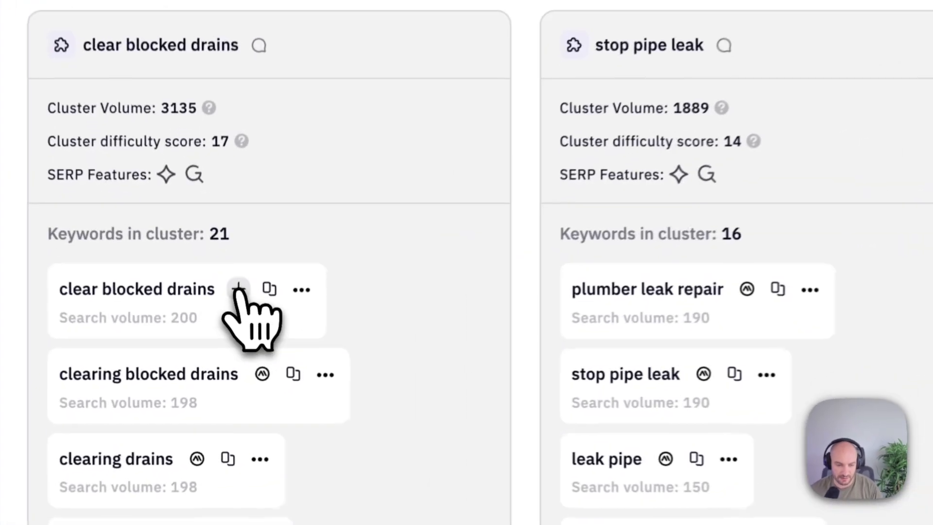
pyautogui.click(222, 358)
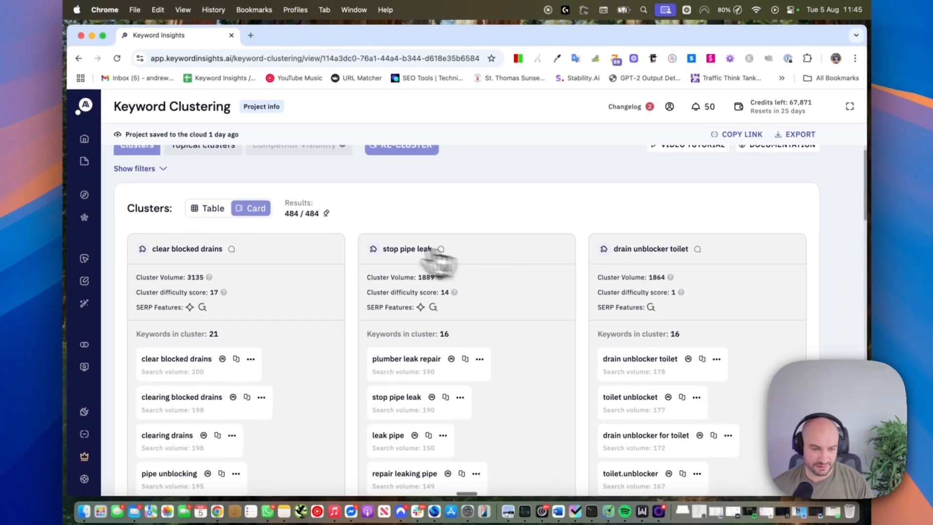
pyautogui.moveTo(108, 271)
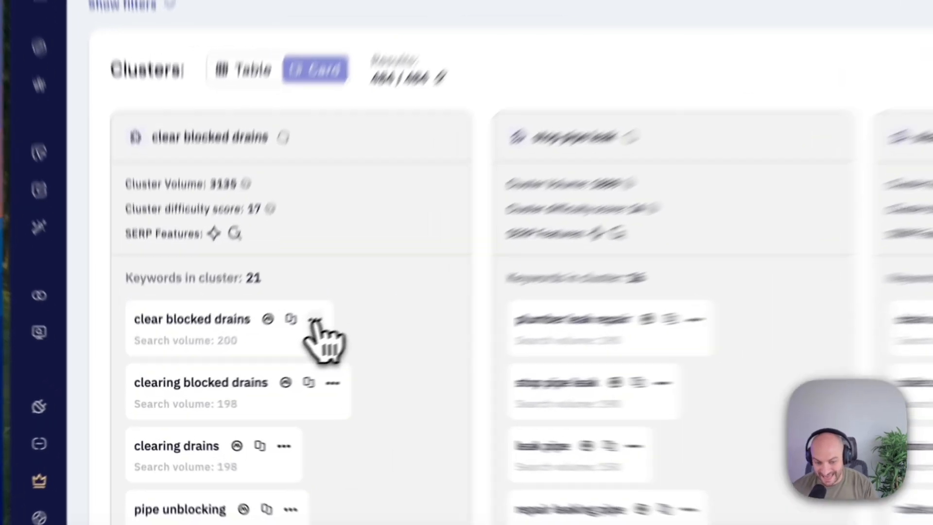
pyautogui.click(315, 321)
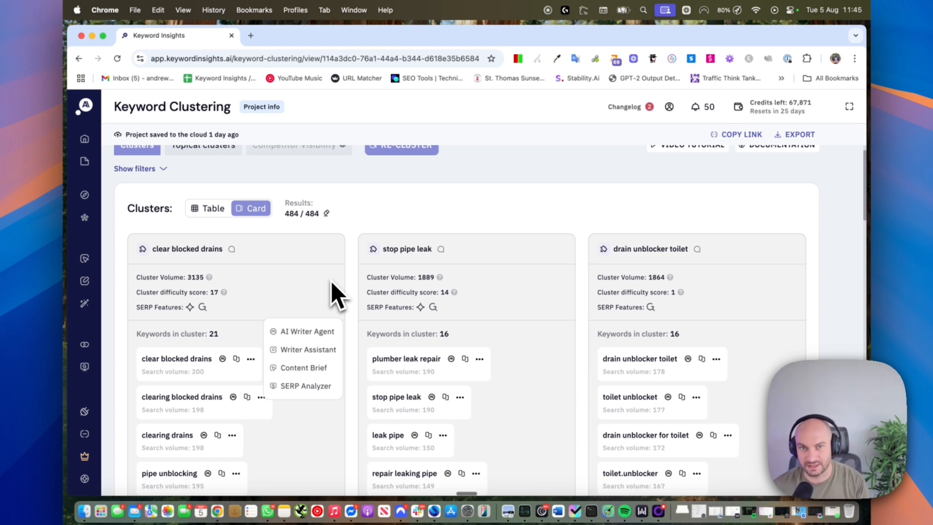
# Open the Content Brief tool and activate the keyword entry for a new single brief.
pyautogui.click(138, 263)
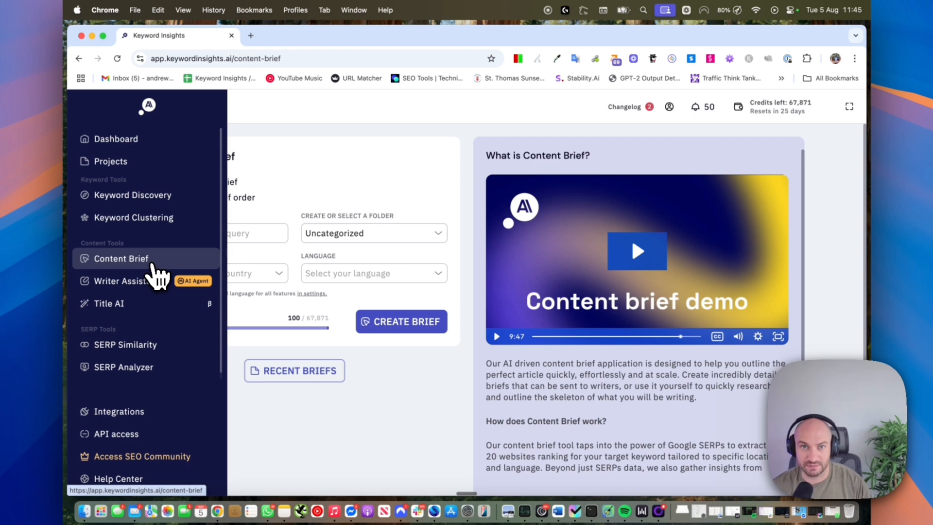
pyautogui.click(250, 234)
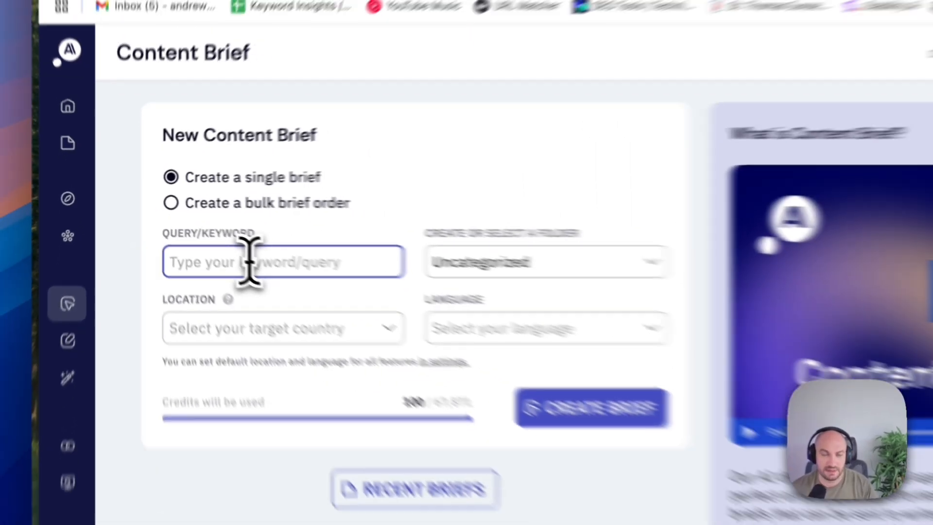
pyautogui.moveTo(90, 316)
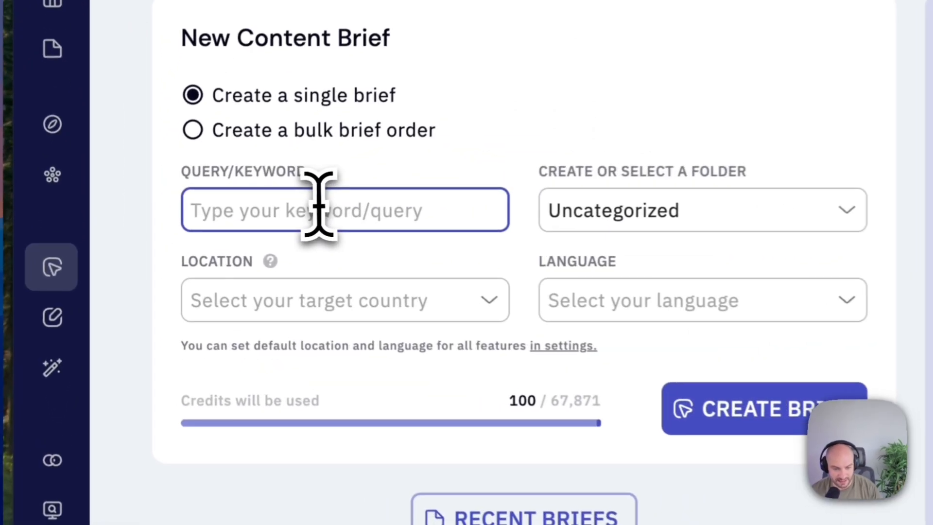
# Open the saved how to unblock a toilet content brief and check its keyword in the project information.
pyautogui.click(183, 160)
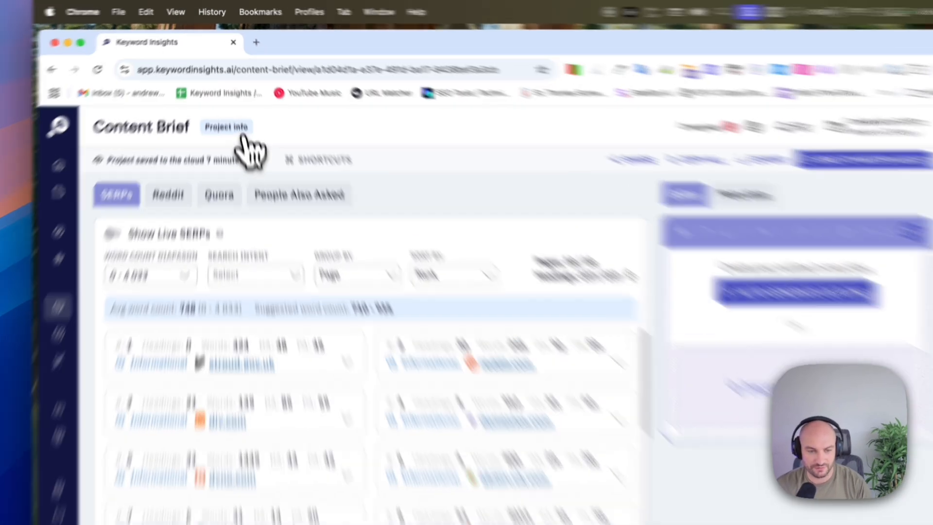
pyautogui.click(226, 107)
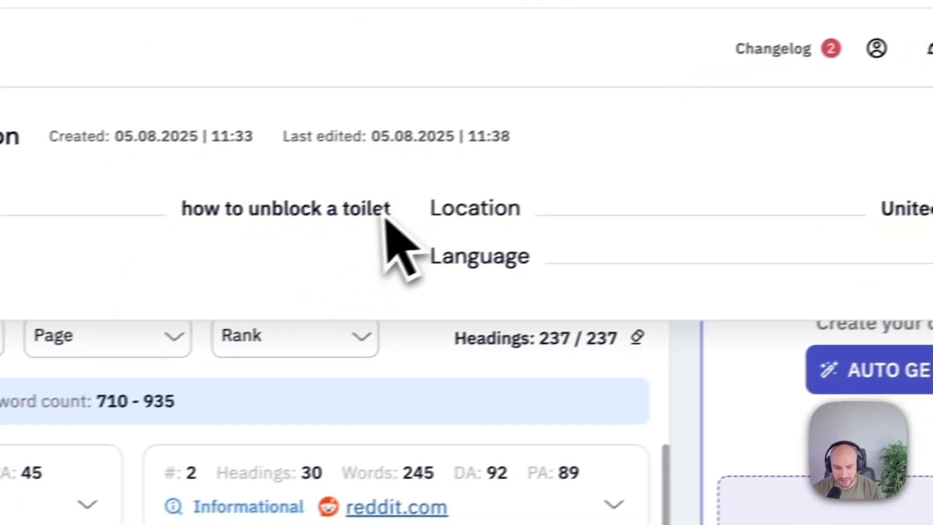
pyautogui.moveTo(385, 217); pyautogui.dragTo(181, 208)
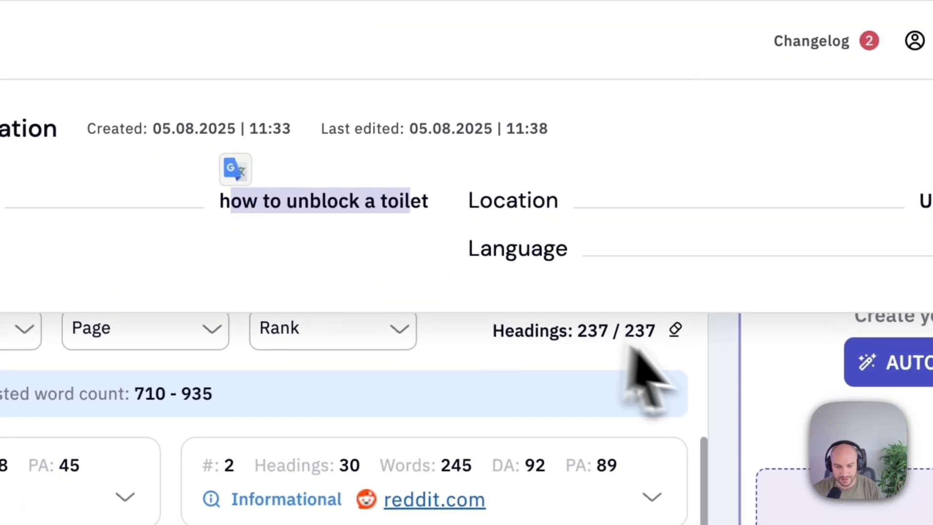
pyautogui.click(673, 393)
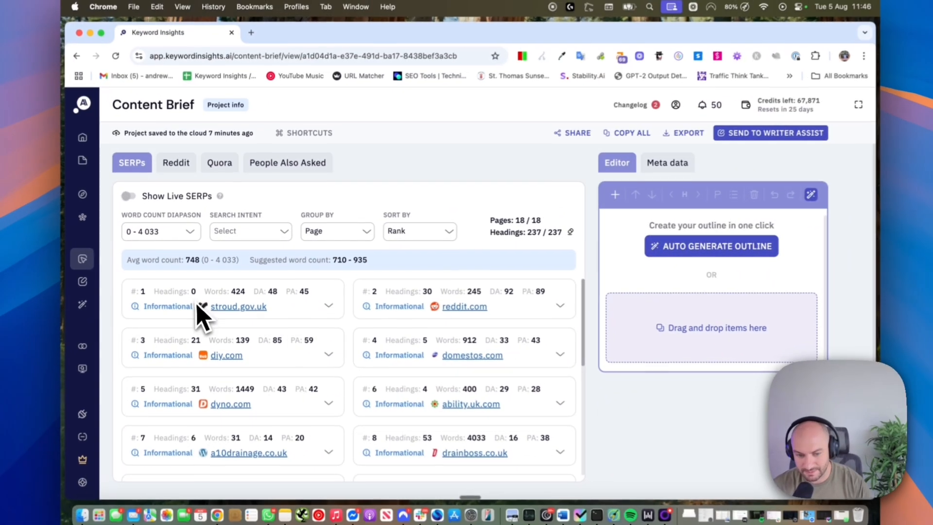
# Examine the ranking pages in the brief's SERPs, expanding the stroud.gov.uk and reddit.com results to read their headings.
pyautogui.scroll(-5, 466, 340)
pyautogui.scroll(5, 469, 349)
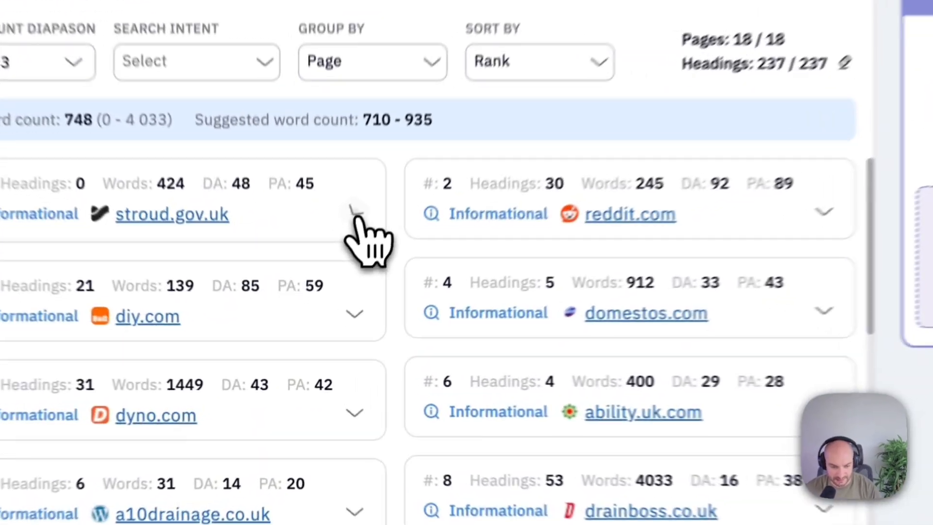
pyautogui.click(326, 303)
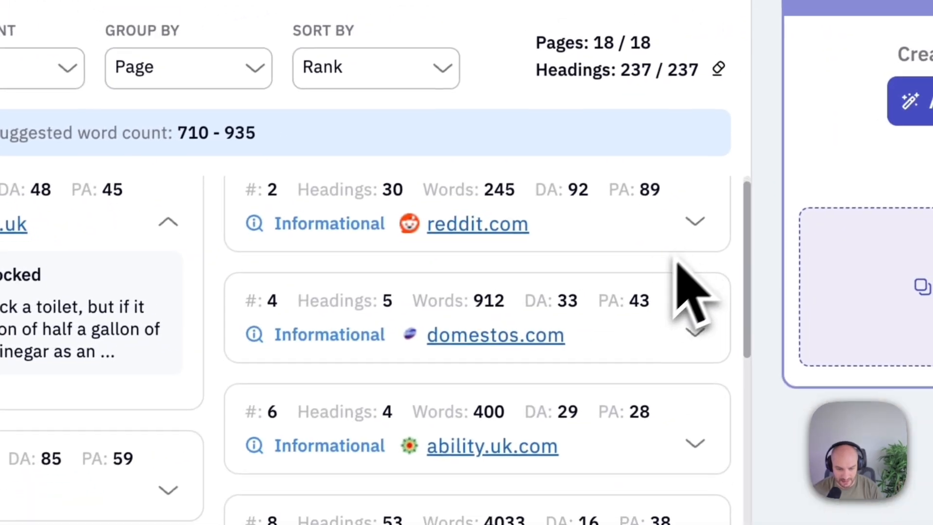
pyautogui.click(722, 230)
pyautogui.scroll(-5, 719, 253)
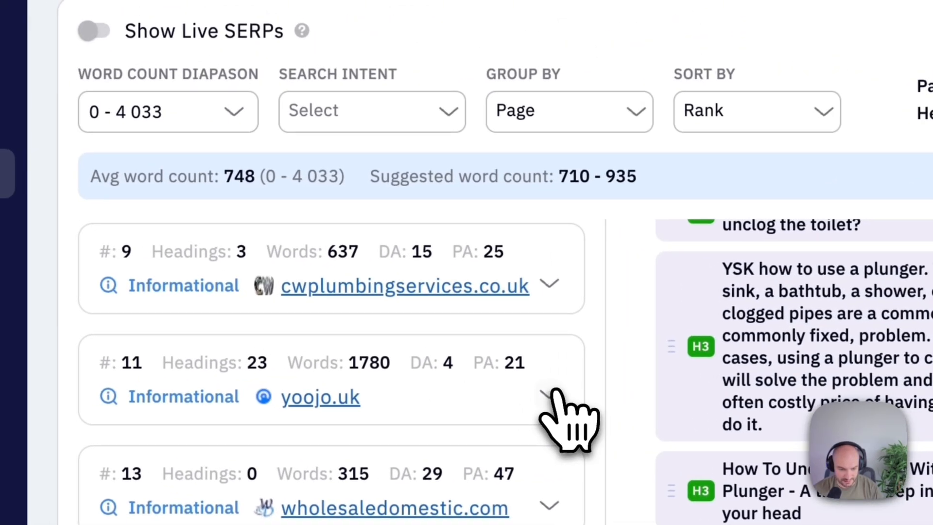
pyautogui.click(194, 311)
pyautogui.scroll(-5, 146, 336)
pyautogui.scroll(10, 459, 437)
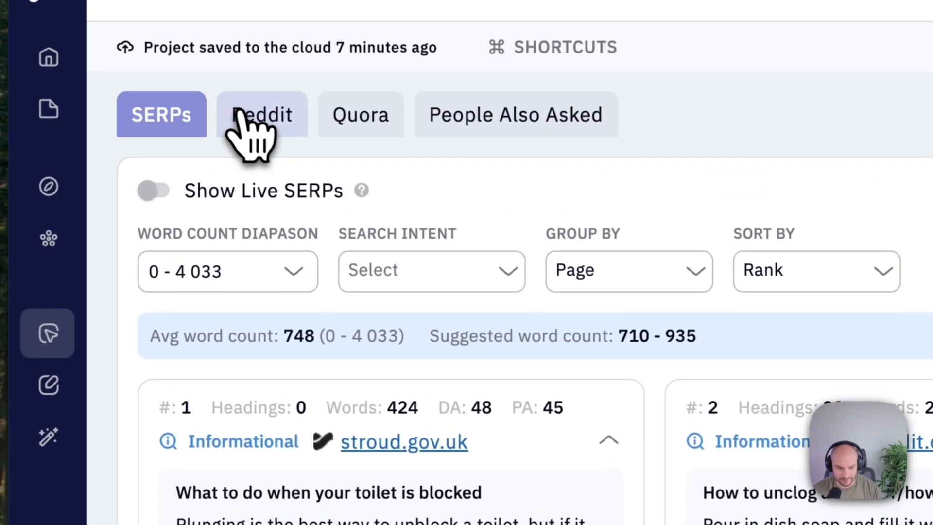
# Browse the brief's Reddit, Quora and People Also Asked questions, and return to the SERPs results.
pyautogui.click(240, 114)
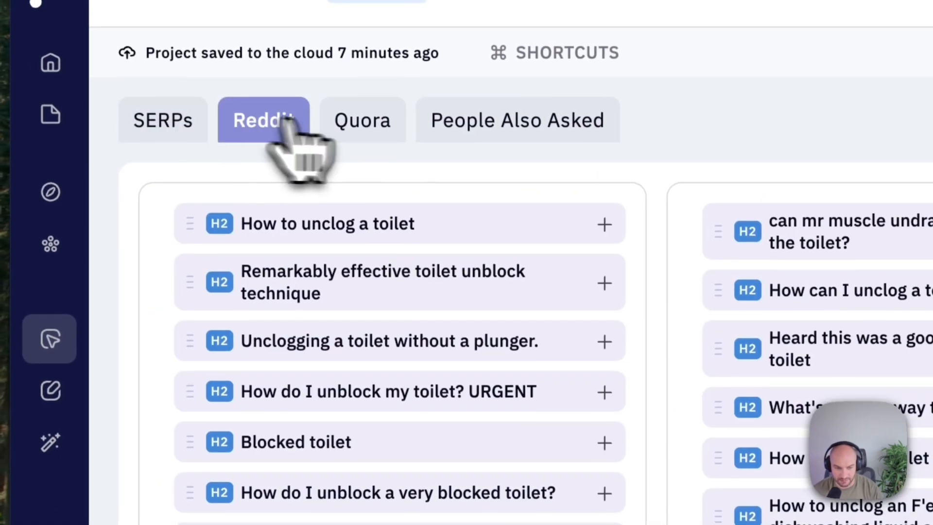
pyautogui.click(368, 123)
pyautogui.click(505, 127)
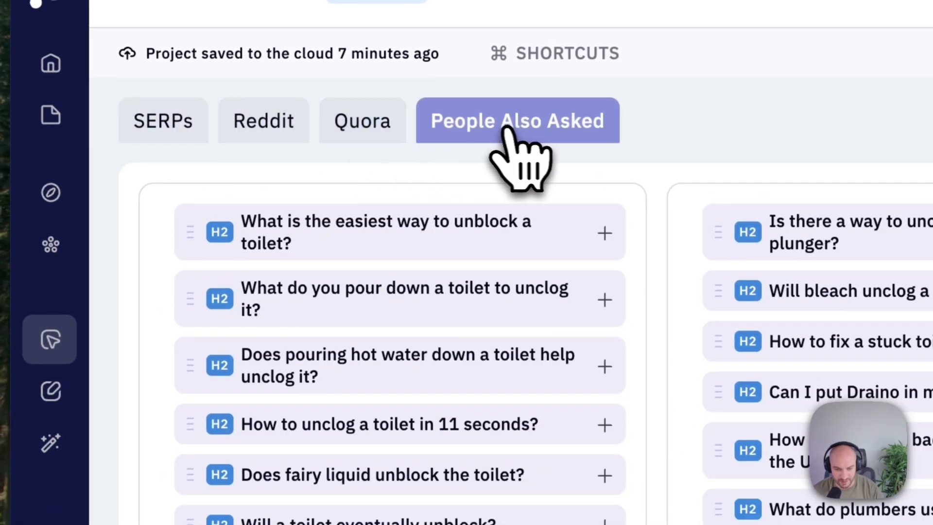
pyautogui.click(157, 125)
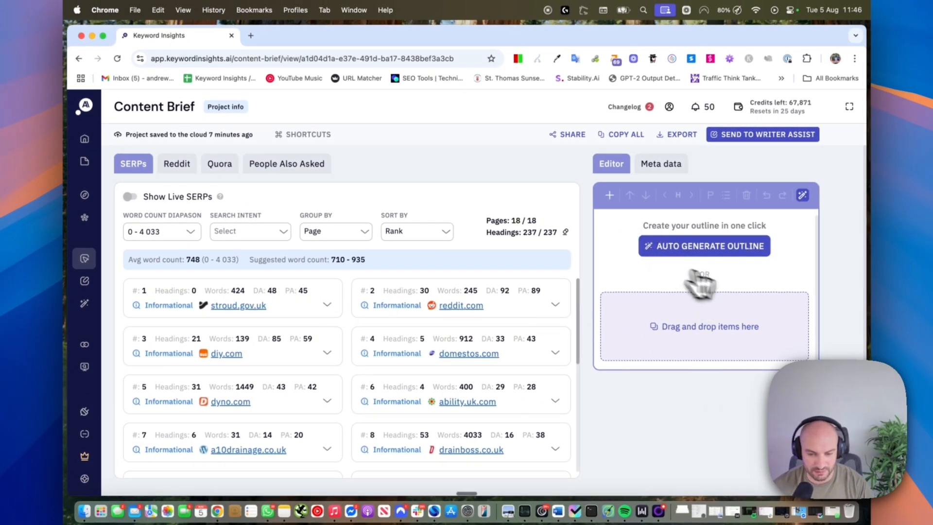
# Add the H1 "How to unblock a toilet" and the H2 "Best plumbing Tools for the DIY Plumber and the Professional" from competitor results to the outline.
pyautogui.click(555, 402)
pyautogui.scroll(-4, 540, 399)
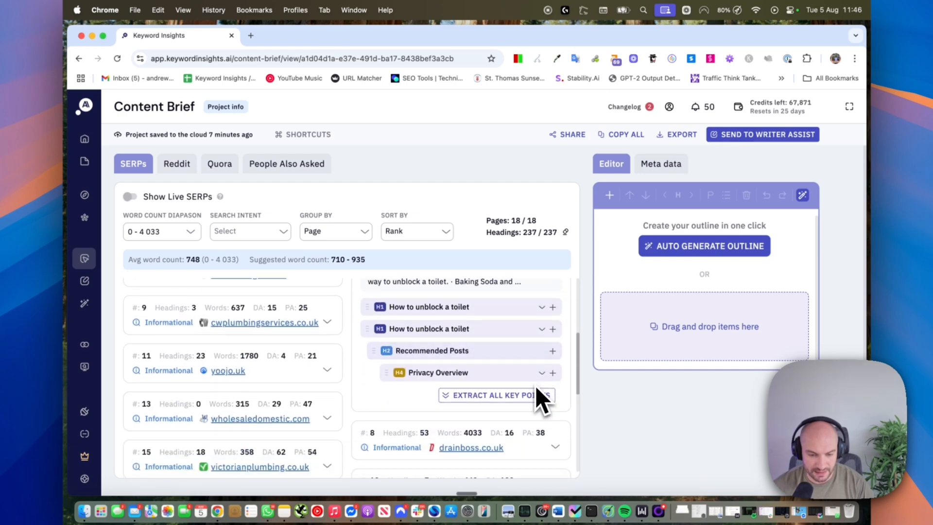
pyautogui.click(553, 307)
pyautogui.click(330, 322)
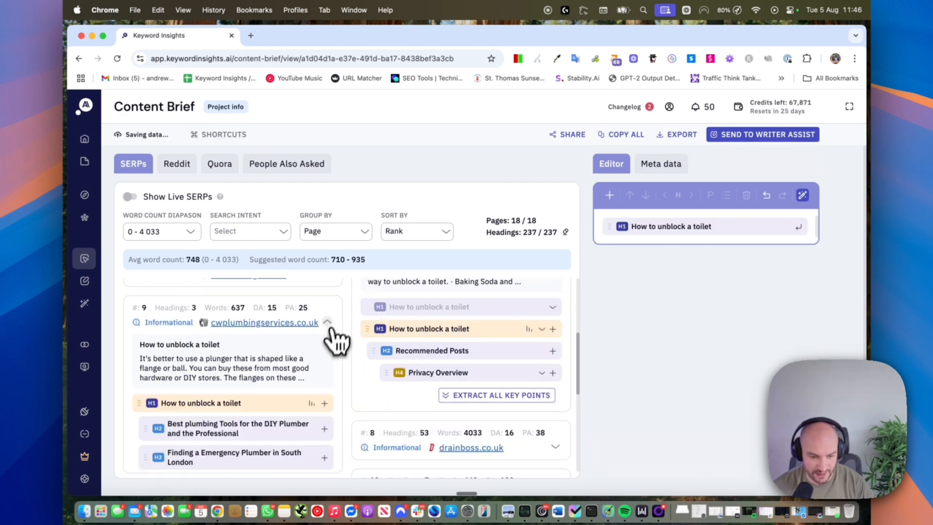
pyautogui.click(321, 423)
pyautogui.scroll(-3, 326, 389)
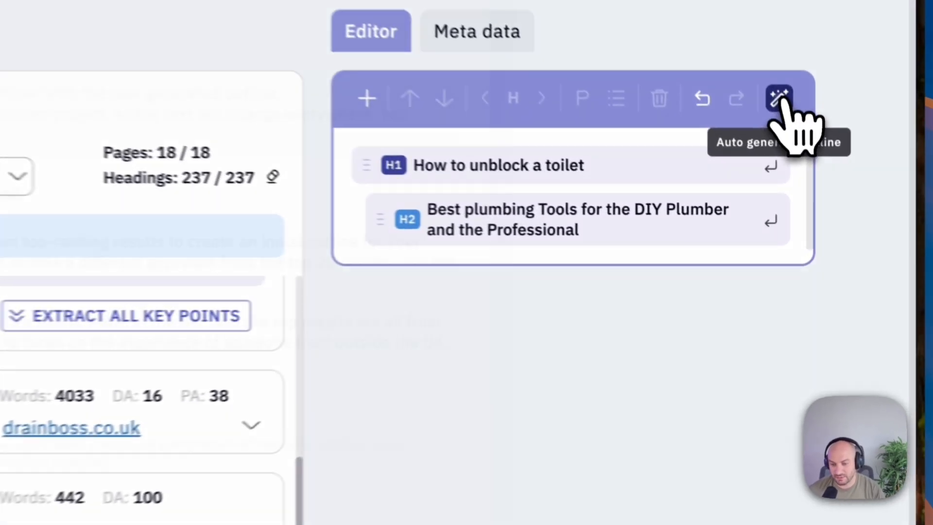
# Auto-generate the brief's outline without extra instructions and look through its headings and bullet points.
pyautogui.click(779, 100)
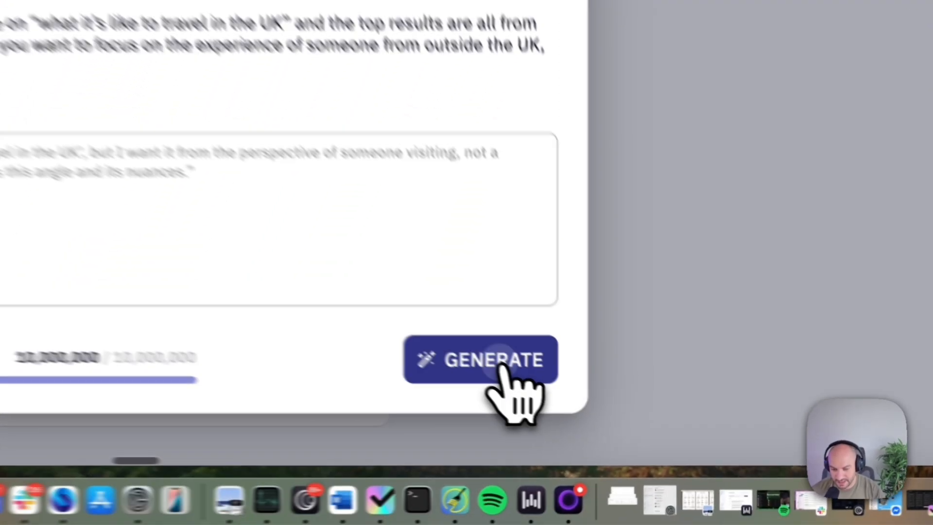
pyautogui.click(185, 505)
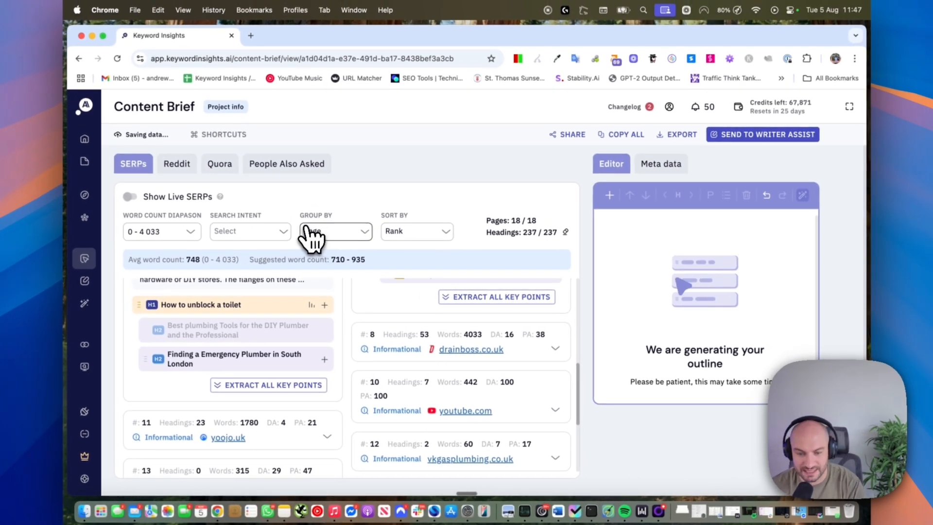
pyautogui.click(227, 167)
pyautogui.click(287, 165)
pyautogui.click(145, 167)
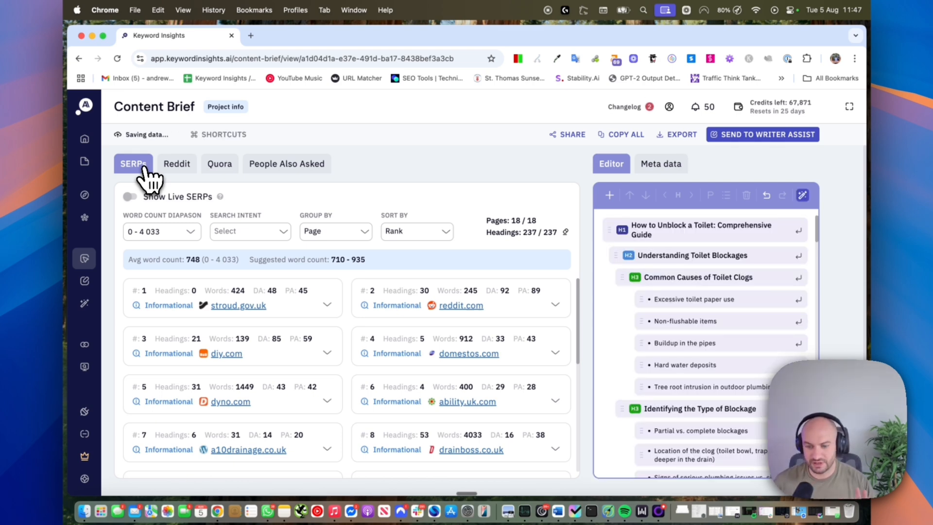
pyautogui.scroll(-3, 694, 271)
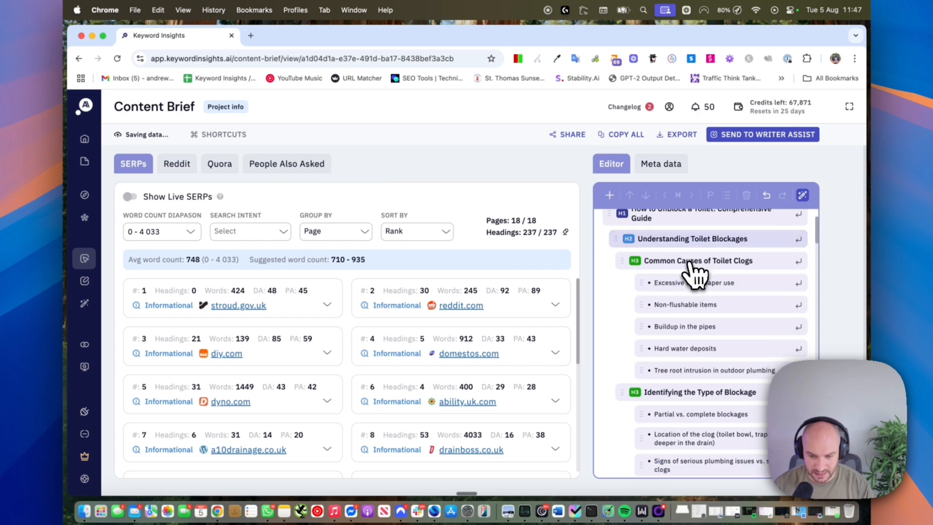
pyautogui.scroll(-12, 693, 271)
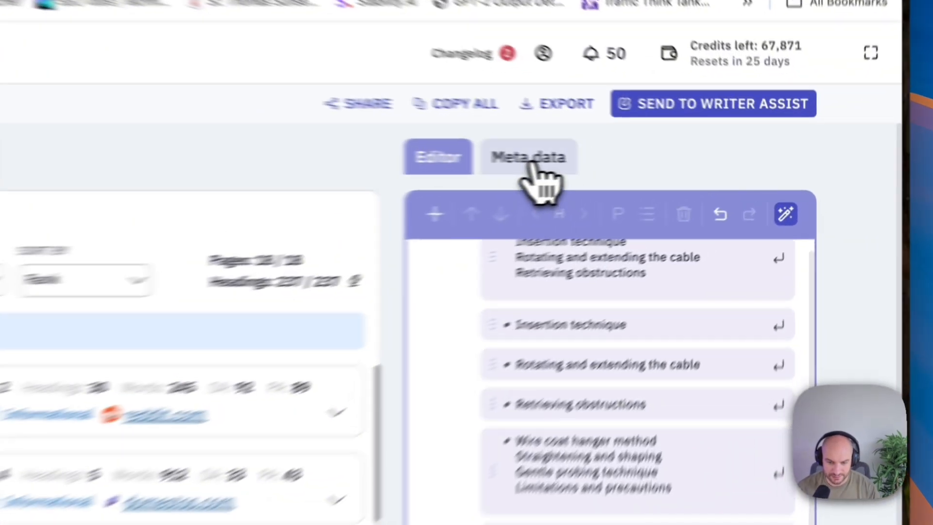
# Auto-generate the meta title and meta description for the content brief.
pyautogui.click(661, 165)
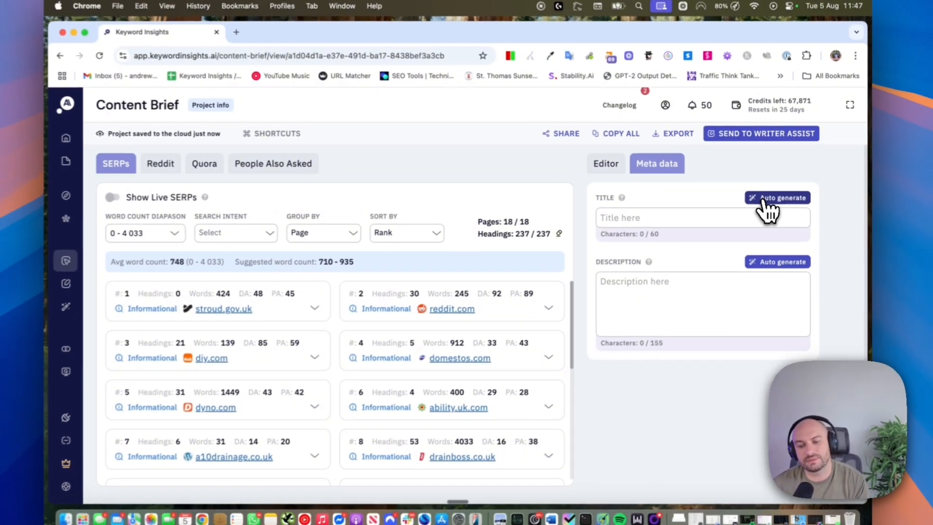
pyautogui.click(758, 204)
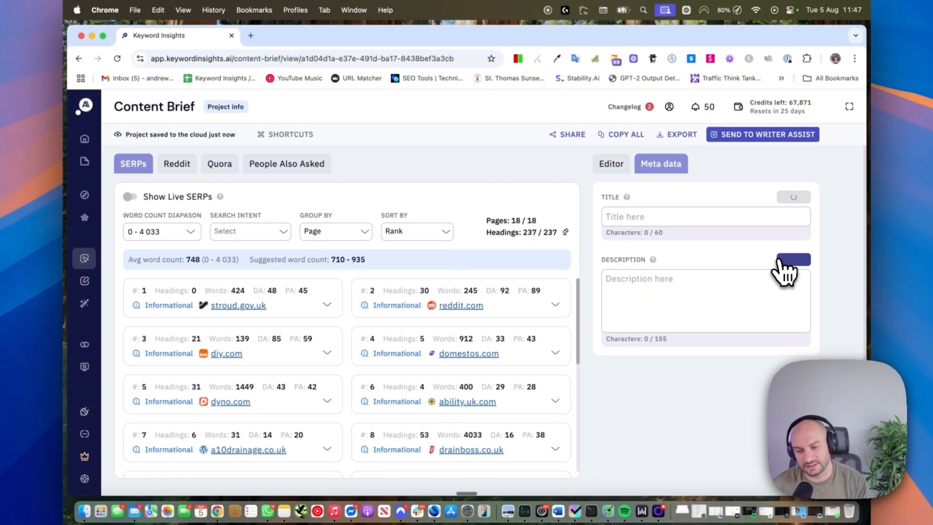
pyautogui.click(770, 282)
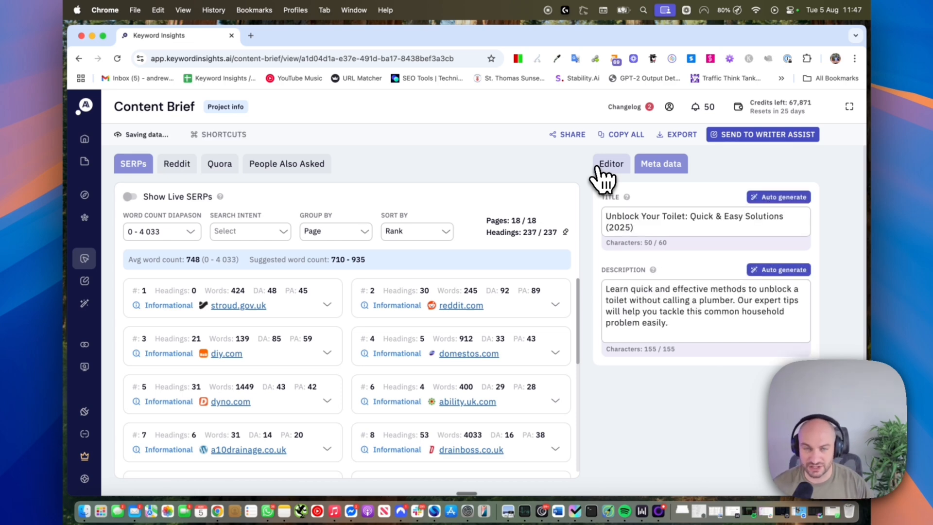
# Return to the brief's outline and review its full heading and bullet structure.
pyautogui.click(602, 167)
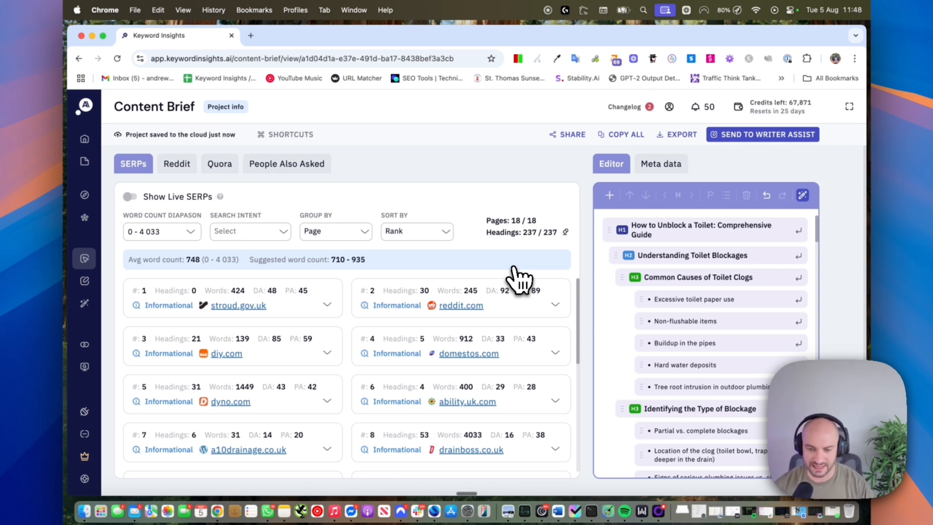
pyautogui.scroll(-15, 723, 267)
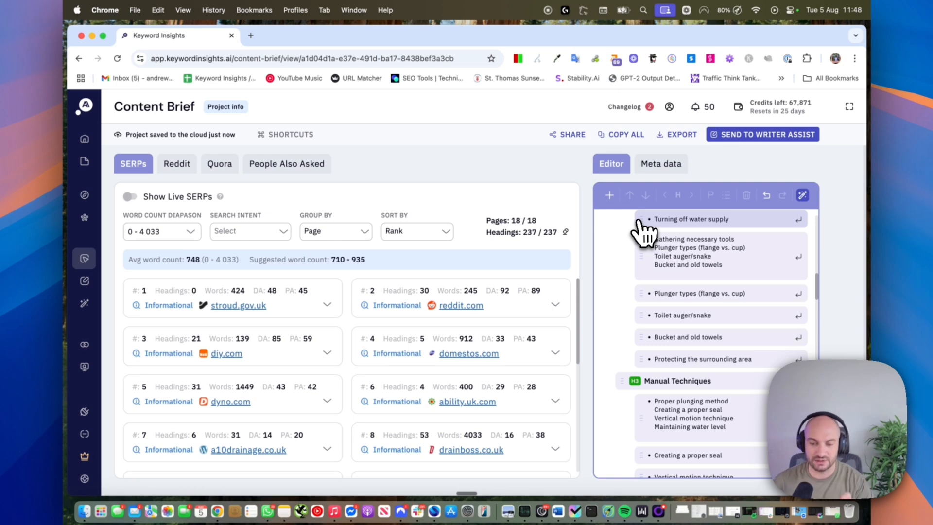
pyautogui.scroll(-4, 702, 255)
pyautogui.scroll(20, 704, 256)
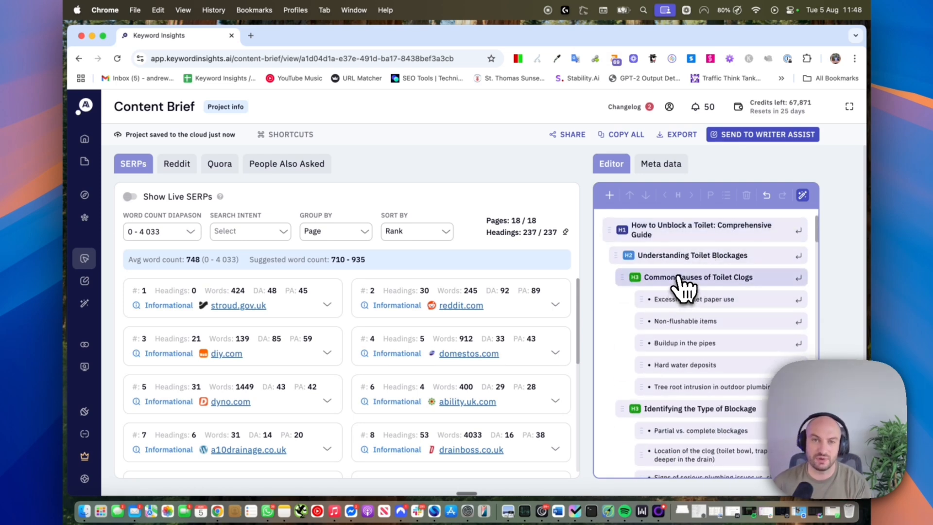
# Open the Writer Assistant, compare the AI Writer Assistant and AI Writer Agent forms, and choose the AI Writer Agent.
pyautogui.moveTo(100, 287)
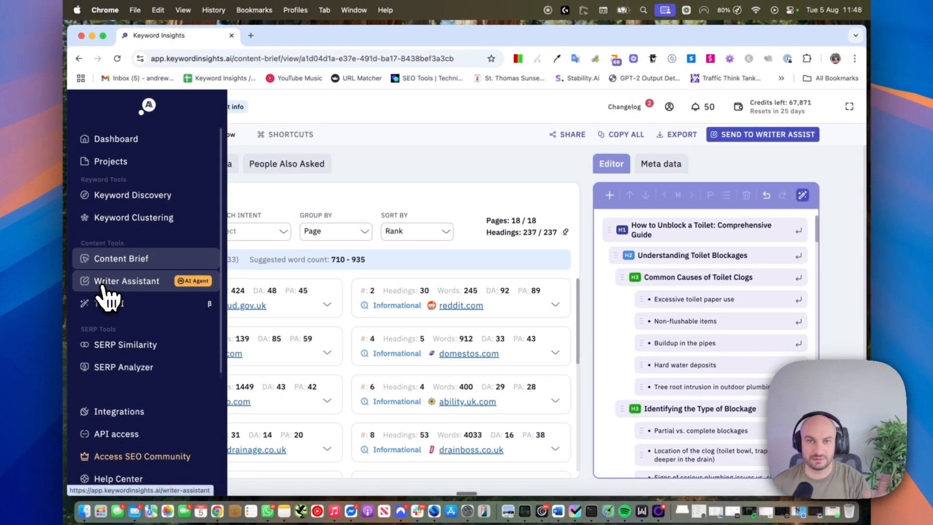
pyautogui.click(104, 291)
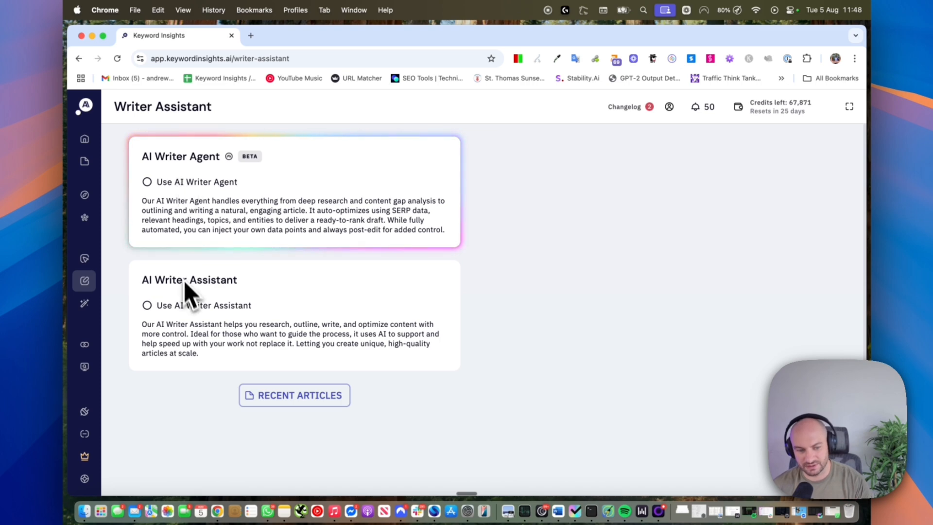
pyautogui.click(216, 311)
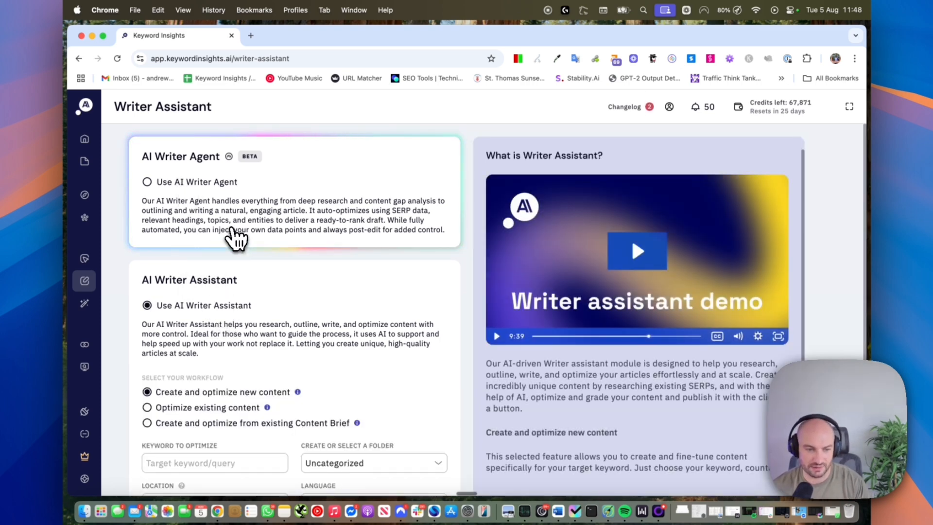
pyautogui.click(226, 223)
pyautogui.scroll(-3, 226, 223)
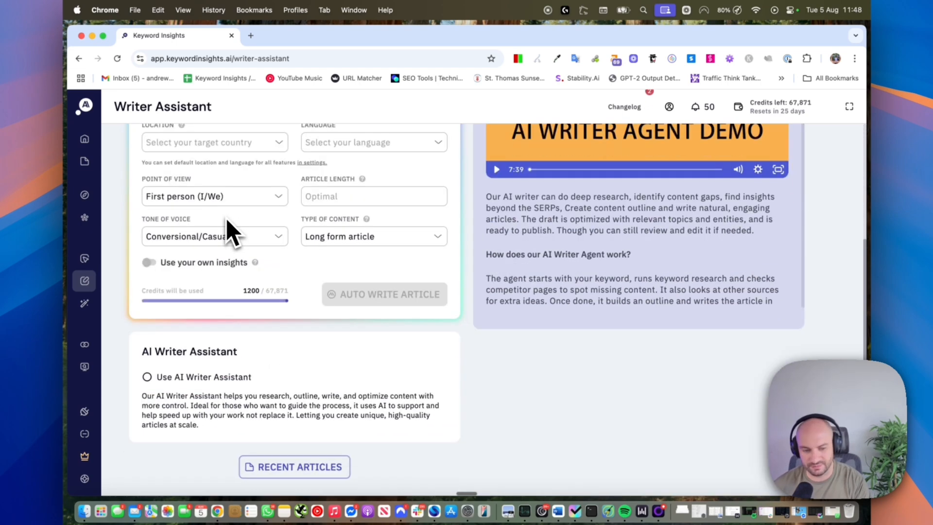
pyautogui.scroll(3, 224, 379)
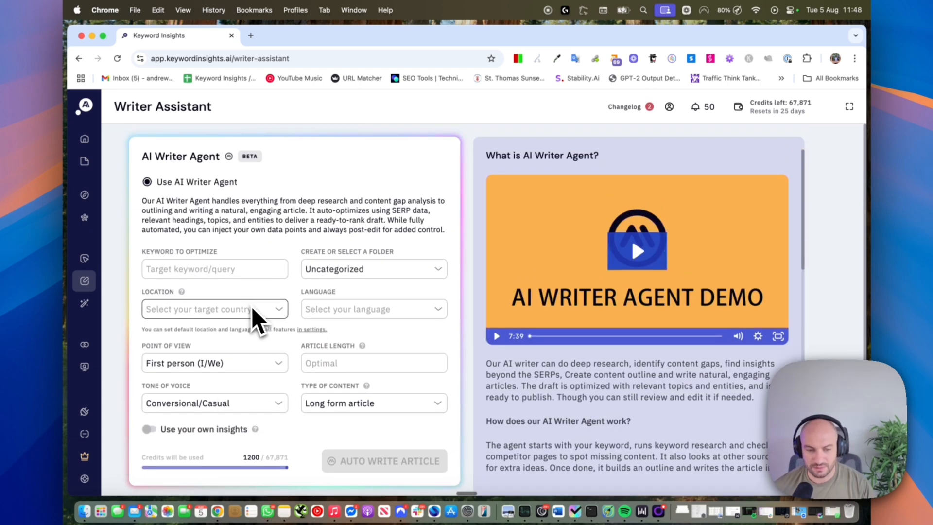
pyautogui.moveTo(101, 213)
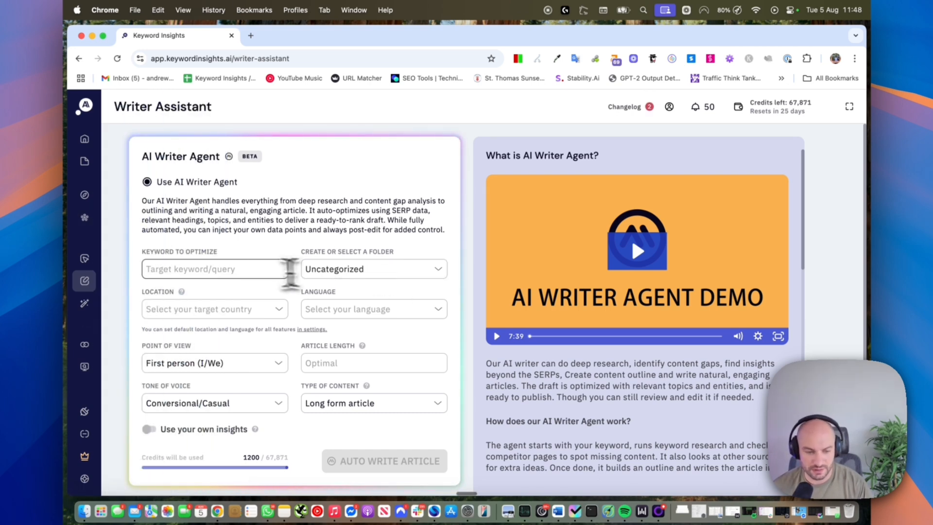
# Set the agent's keyword to "how to unblock a toilet", the location to United Kingdom and the language to English.
pyautogui.click(245, 269)
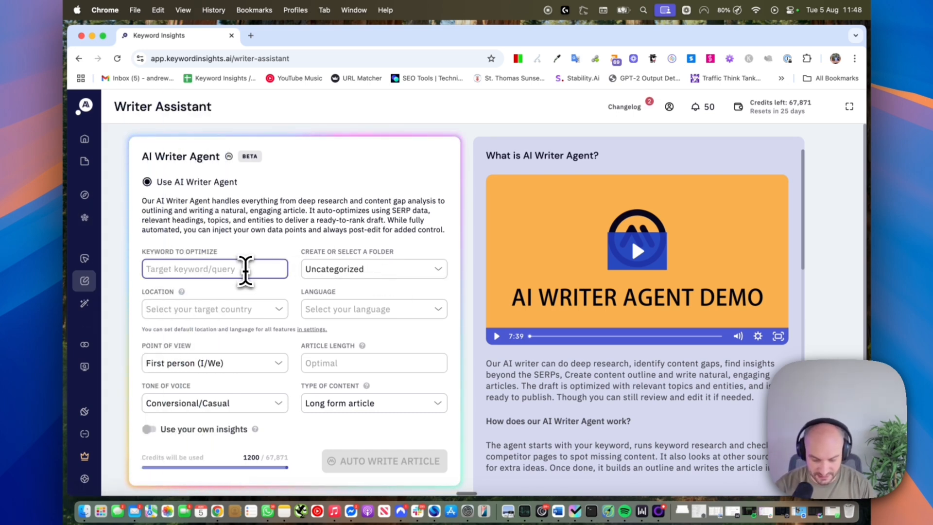
pyautogui.write('how to unblock a toilet')
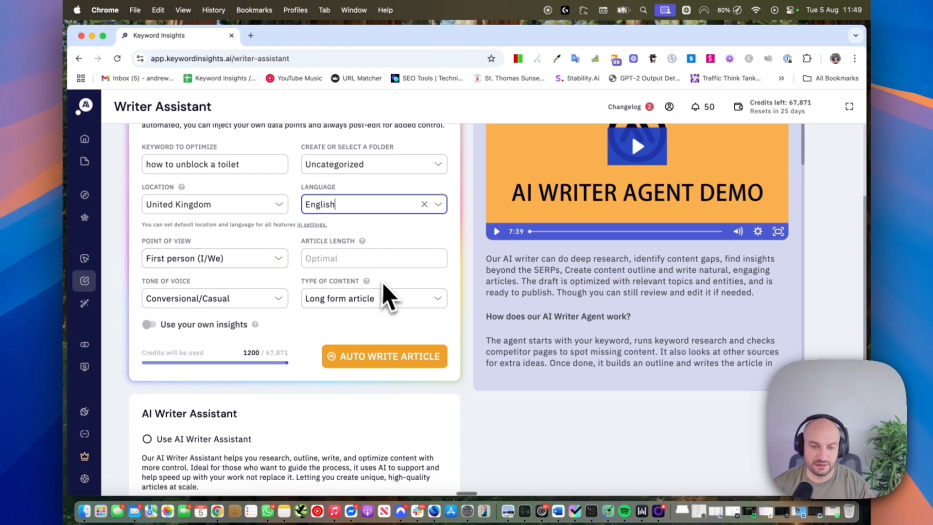
pyautogui.scroll(-2, 383, 282)
pyautogui.scroll(5, 392, 275)
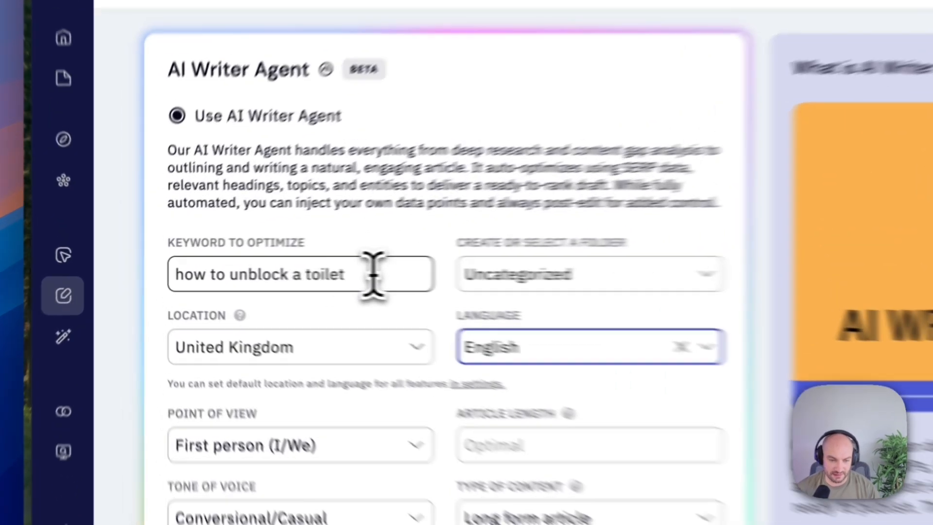
pyautogui.moveTo(254, 267); pyautogui.dragTo(119, 274)
pyautogui.scroll(-5, 635, 322)
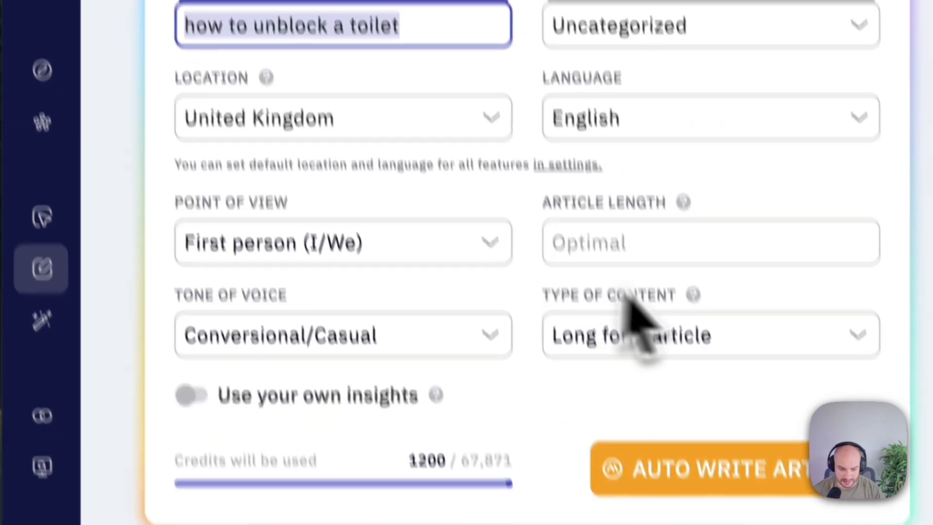
# Check the content type and tone of voice options, keeping Long form article and Conversional/Casual.
pyautogui.click(695, 251)
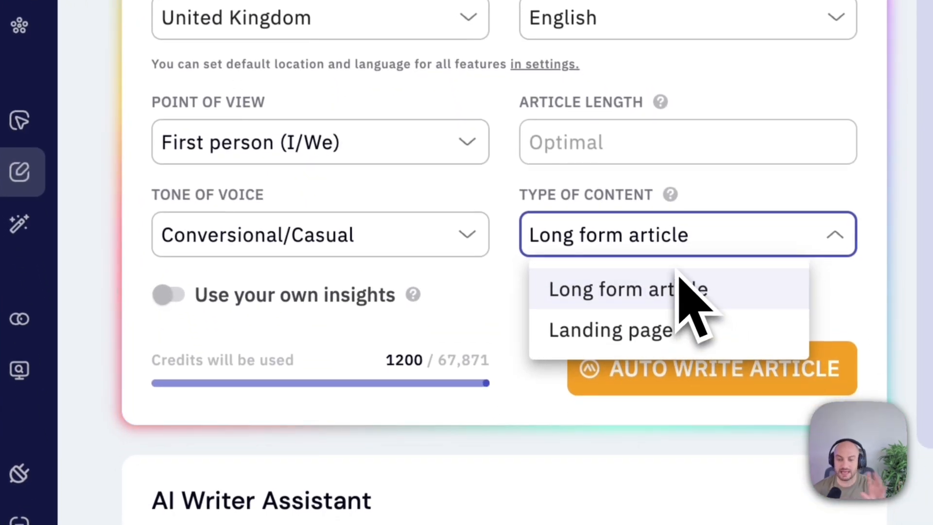
pyautogui.click(651, 330)
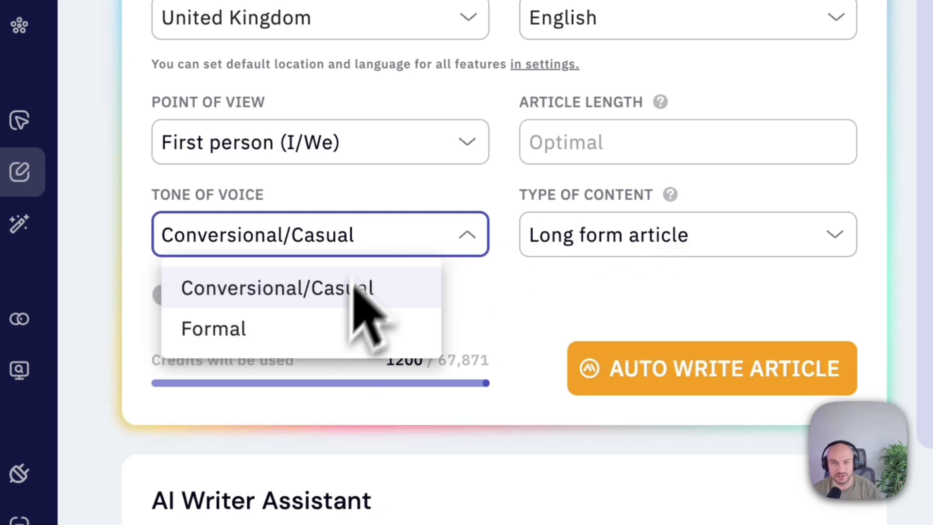
pyautogui.click(346, 282)
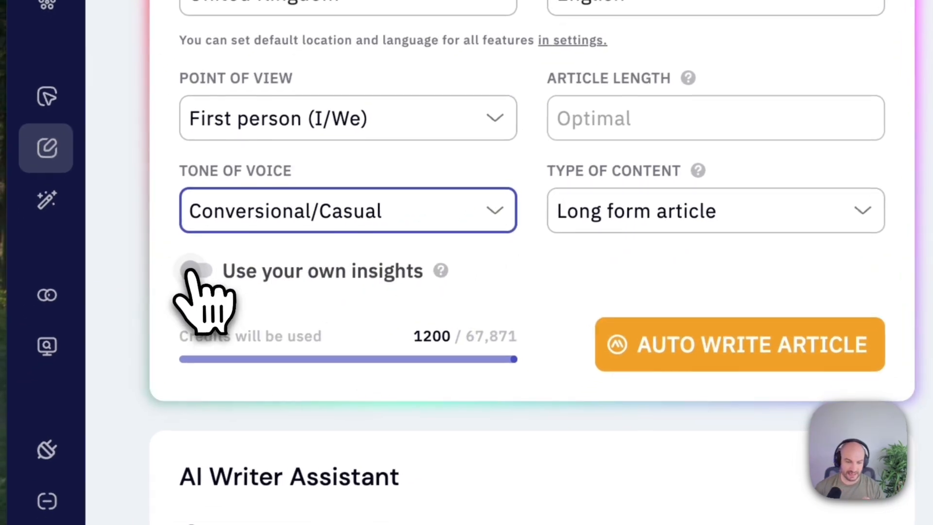
# Enable own insights and add the "Dish Soap and Hot Water Method" instructions as the insight text.
pyautogui.click(168, 295)
pyautogui.click(432, 387)
pyautogui.scroll(-5, 432, 379)
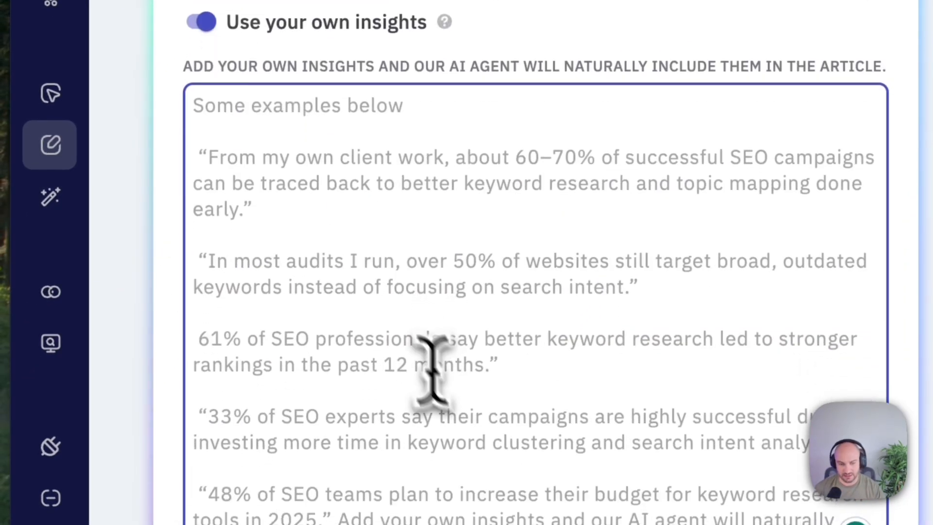
pyautogui.moveTo(63, 91)
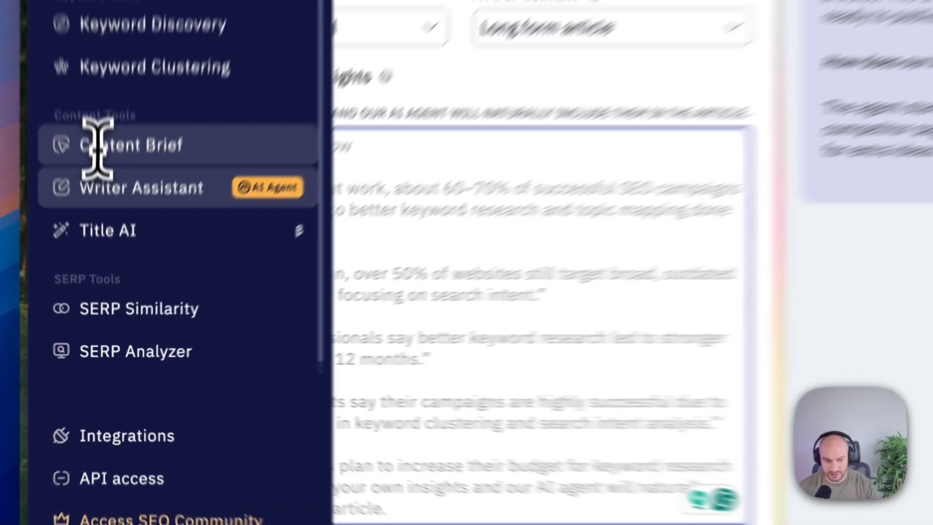
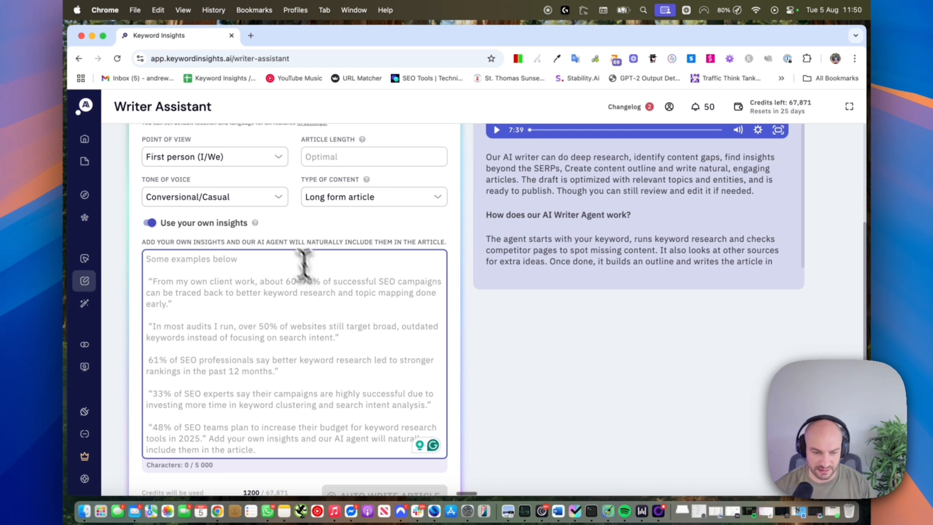
pyautogui.write('Dish Soap and Hot Water Method:  Pour ¼ to ½ cup of dish soap into the toilet and let it sit for 30–60 minutes. Then pour hot (not boiling) water from waist height to help dislodge the blockage. Wait 10–15 minutes and flush. Avoid using boiling water to protect the porcelain.')
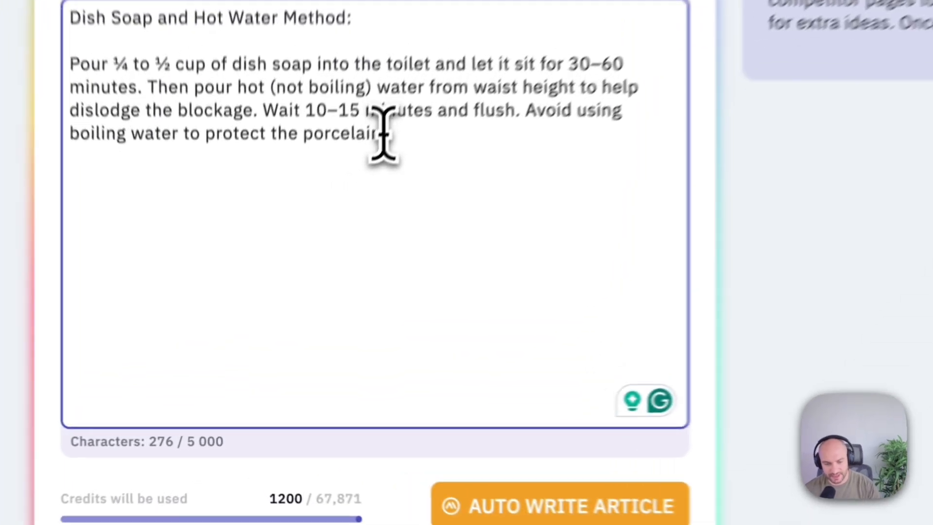
# Auto-write the article with the entered settings and insights, and start reading through the generated draft.
pyautogui.scroll(-3, 302, 292)
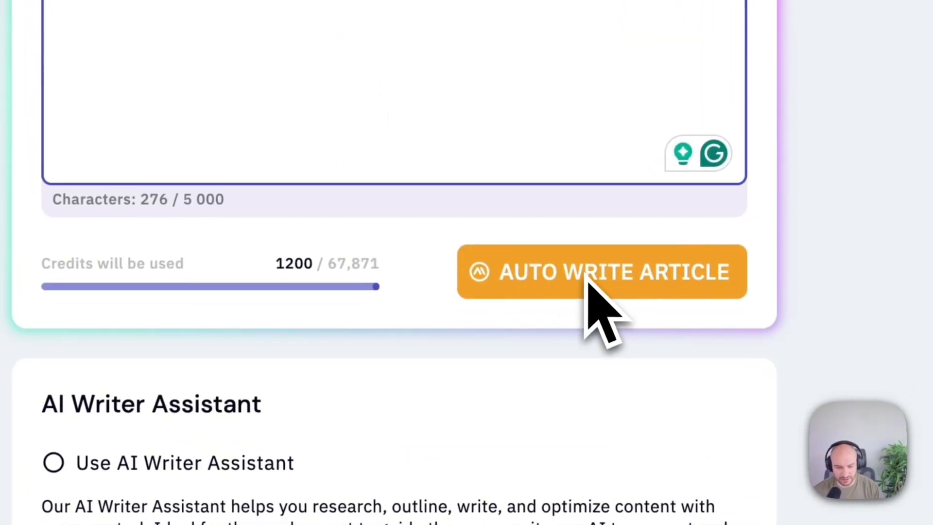
pyautogui.scroll(5, 588, 274)
pyautogui.scroll(-5, 583, 272)
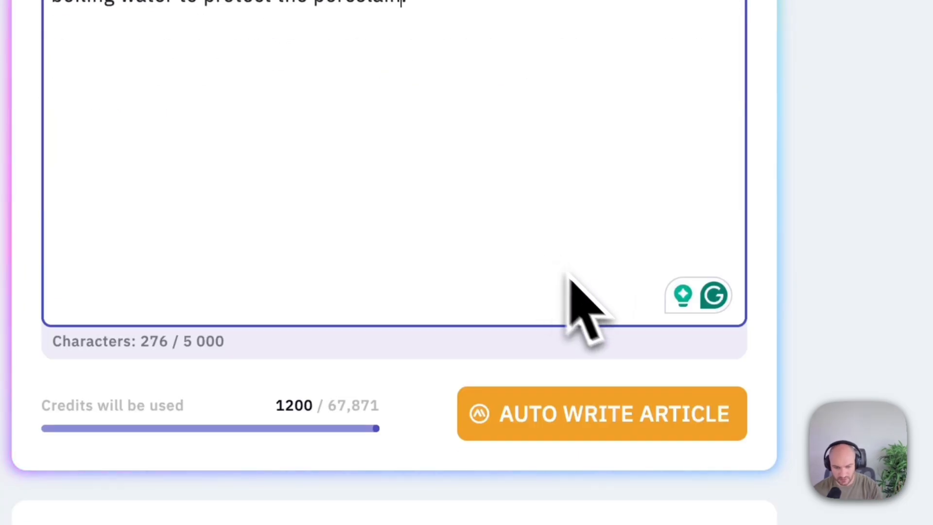
pyautogui.click(578, 425)
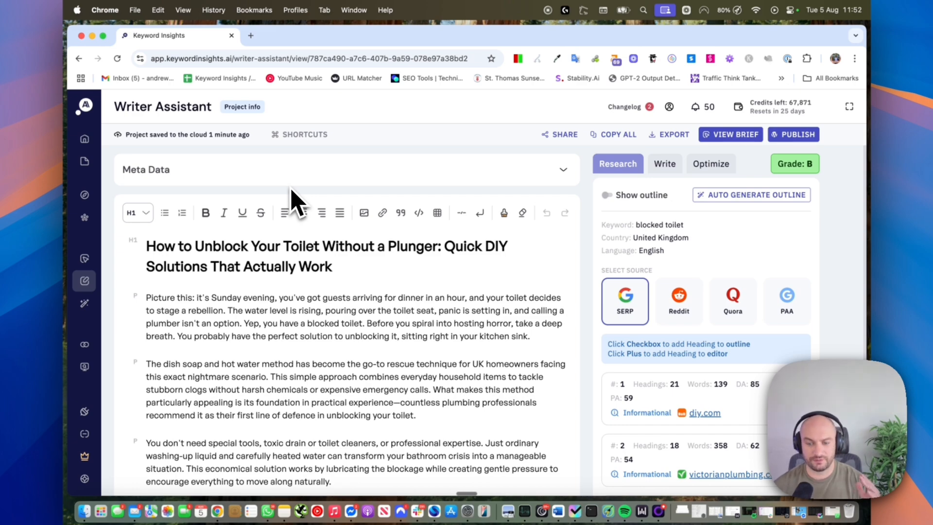
pyautogui.scroll(-5, 297, 282)
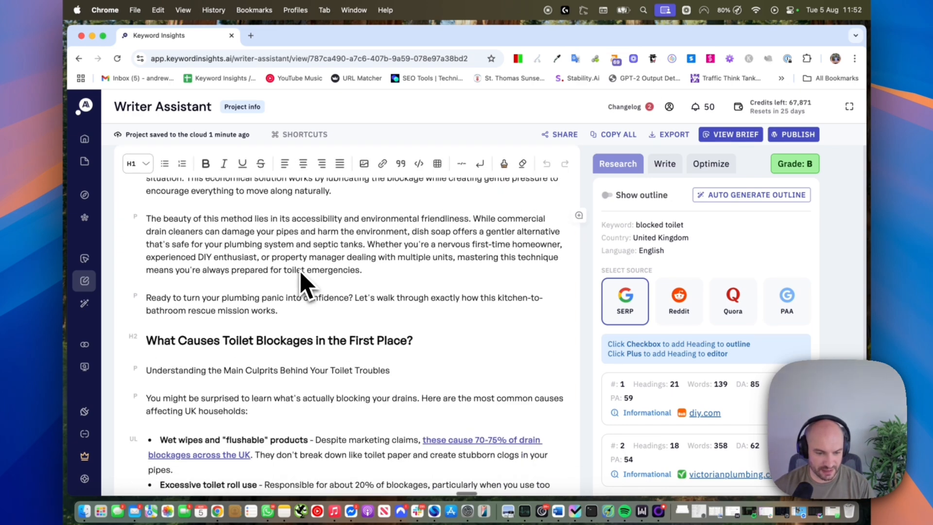
# Read through the generated article from introduction to conclusion, checking its meta data, section headings, lists and linked sources.
pyautogui.scroll(6, 416, 197)
pyautogui.click(416, 178)
pyautogui.click(418, 184)
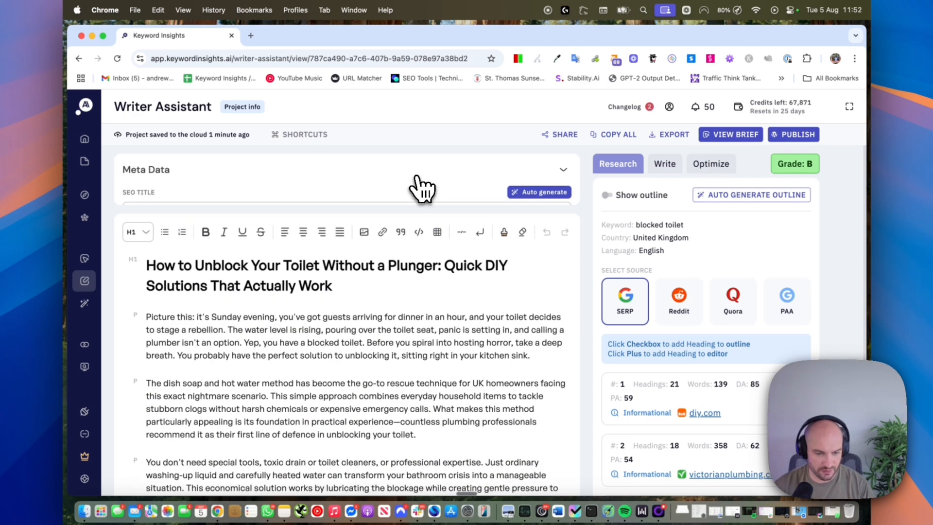
pyautogui.scroll(-10, 381, 238)
pyautogui.scroll(-8, 381, 238)
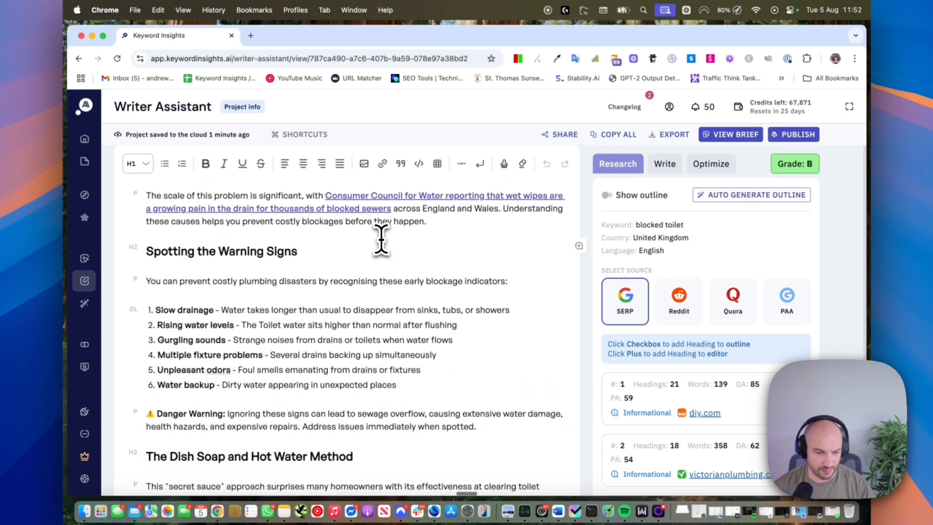
pyautogui.scroll(-1, 360, 235)
pyautogui.scroll(6, 360, 235)
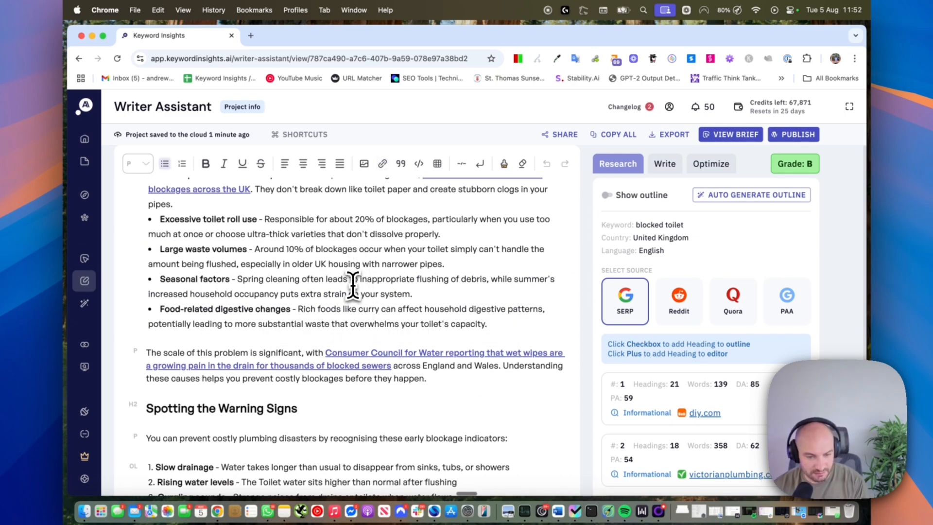
pyautogui.scroll(2, 310, 253)
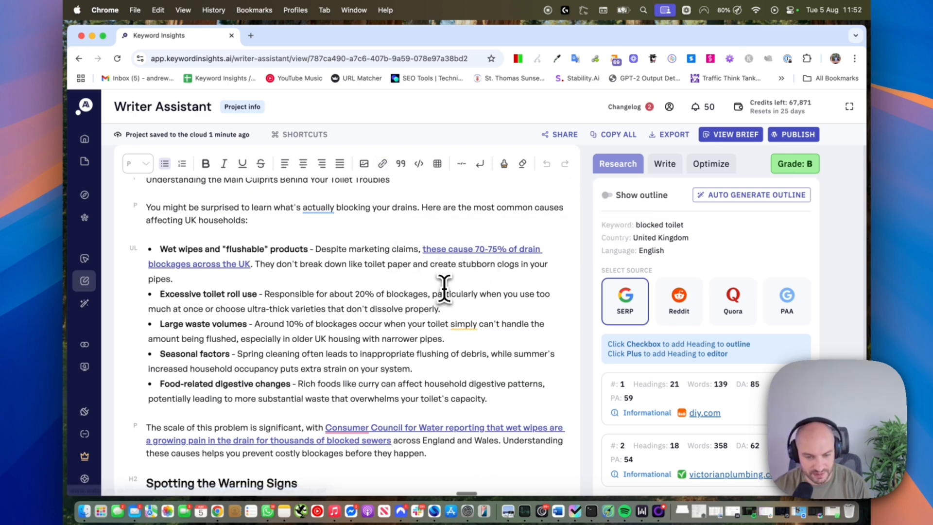
pyautogui.scroll(-20, 442, 287)
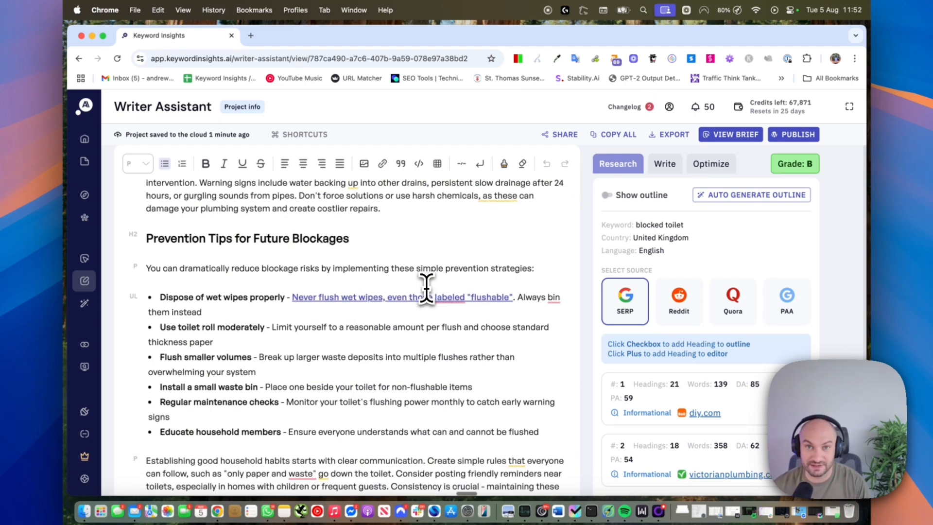
pyautogui.scroll(10, 407, 297)
pyautogui.scroll(-8, 398, 302)
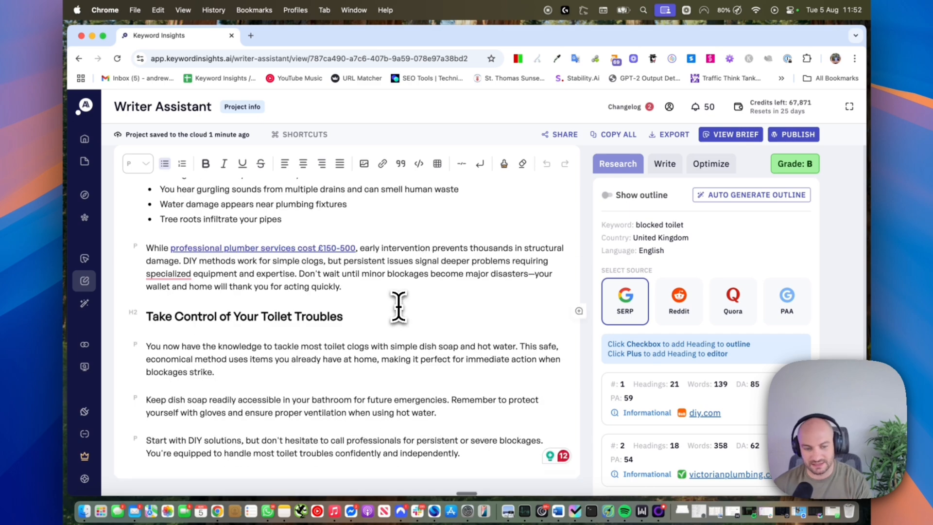
pyautogui.scroll(15, 398, 304)
pyautogui.scroll(4, 397, 304)
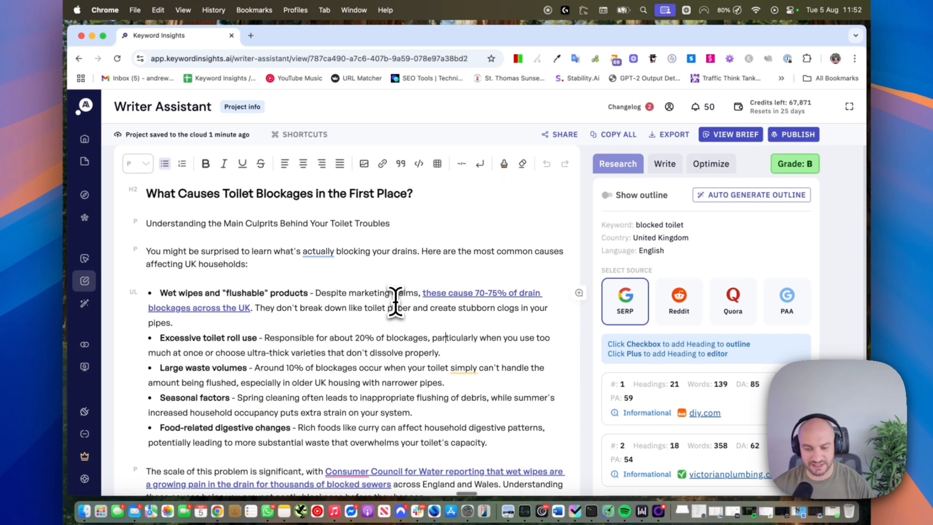
pyautogui.scroll(10, 396, 292)
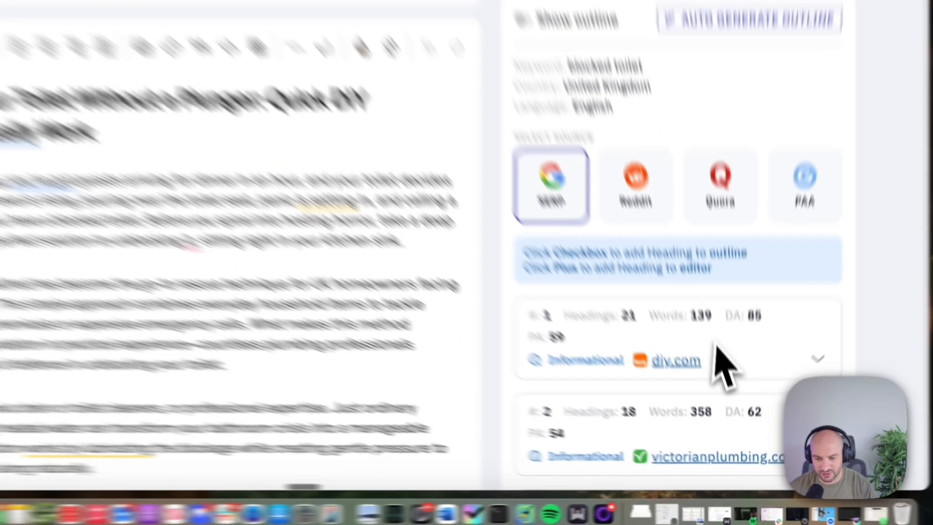
# Examine the SERP research results, including the heading structure of the diy.com page and the competing pages below it.
pyautogui.scroll(-2, 746, 392)
pyautogui.scroll(4, 775, 312)
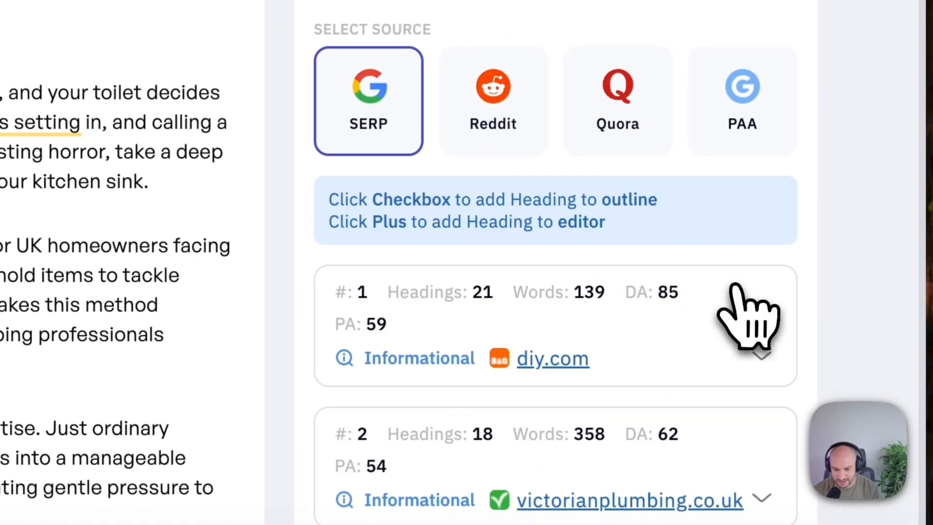
pyautogui.click(794, 363)
pyautogui.scroll(-5, 784, 333)
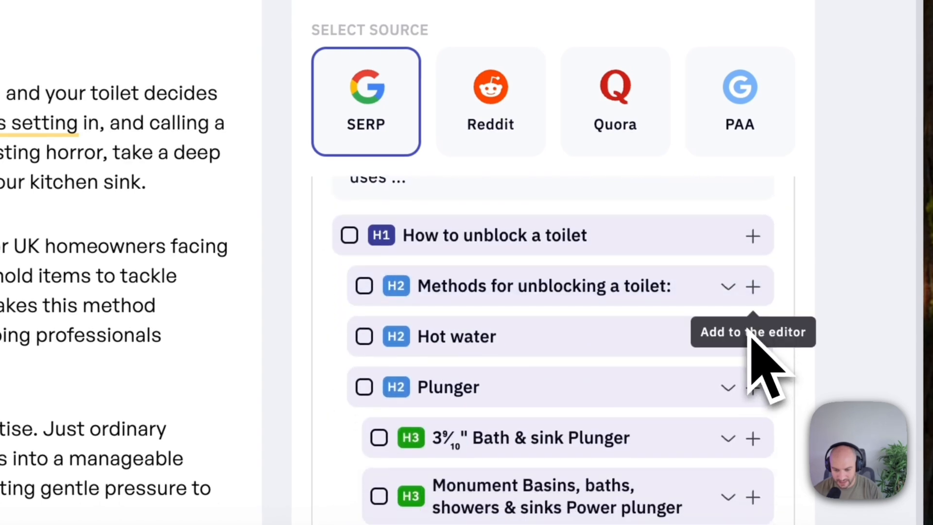
pyautogui.scroll(5, 690, 296)
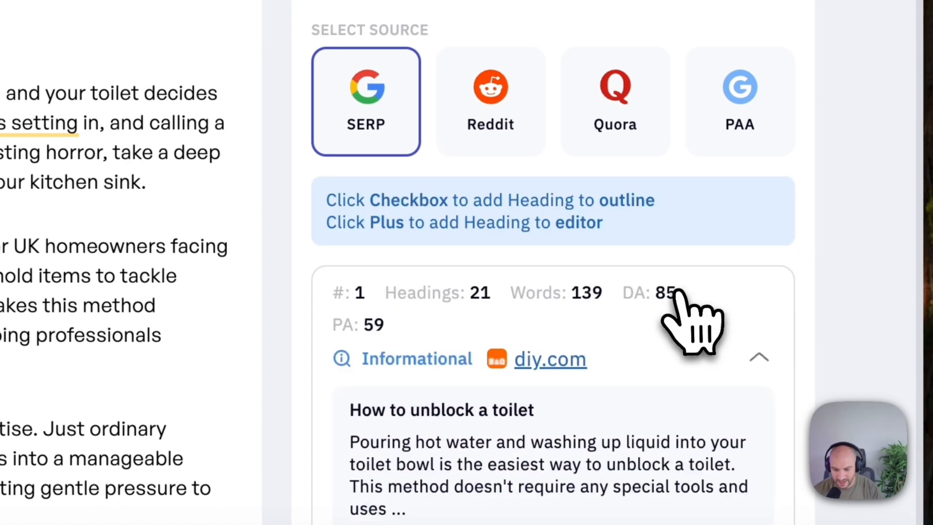
pyautogui.click(754, 357)
pyautogui.scroll(-3, 743, 365)
pyautogui.scroll(-5, 731, 364)
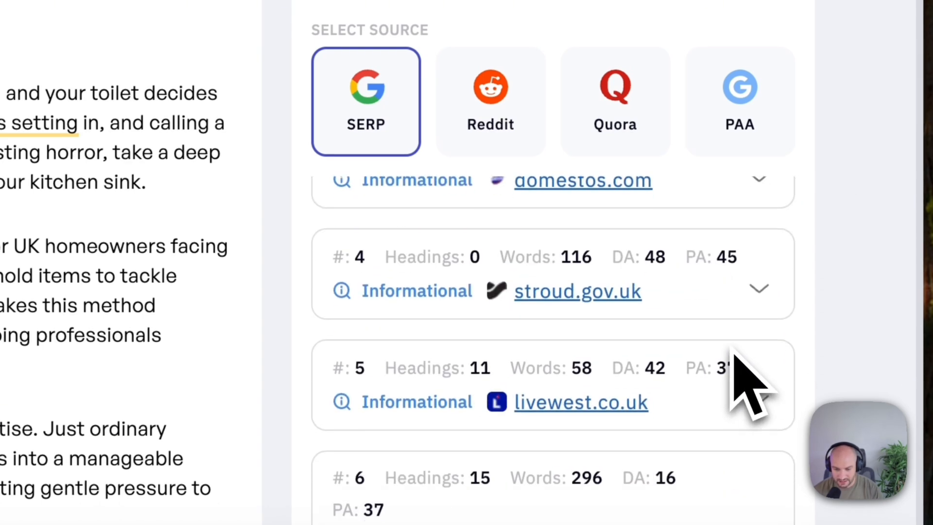
# Switch the research source to Reddit and look through its suggested headings for the end of the article.
pyautogui.click(488, 128)
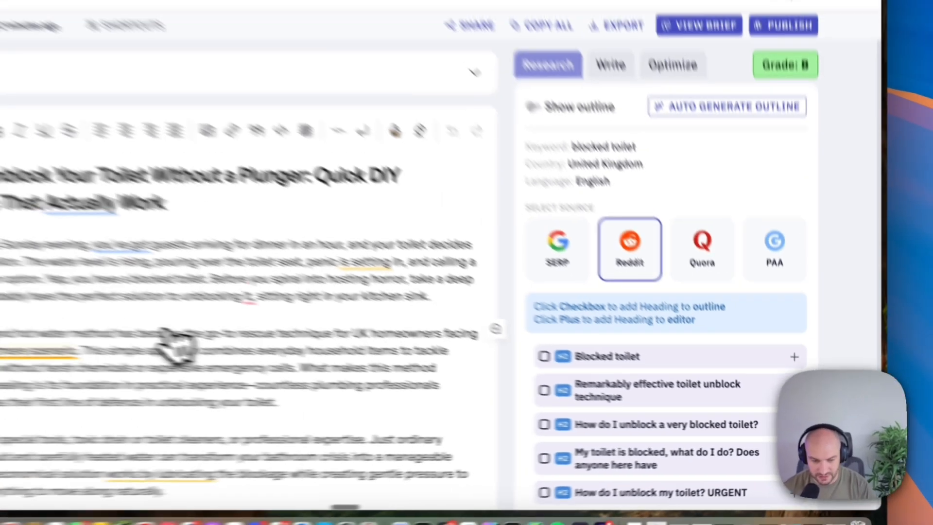
pyautogui.scroll(-20, 233, 369)
pyautogui.scroll(-15, 253, 379)
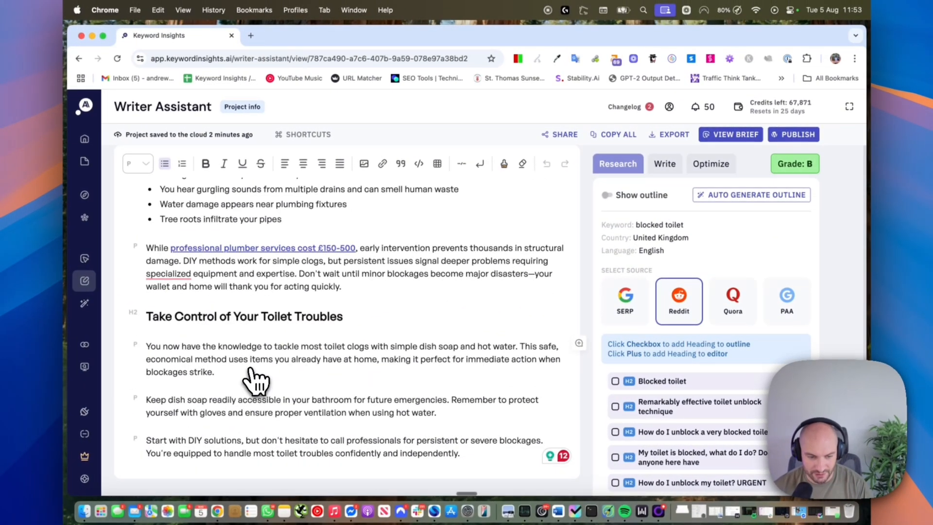
pyautogui.scroll(-10, 718, 407)
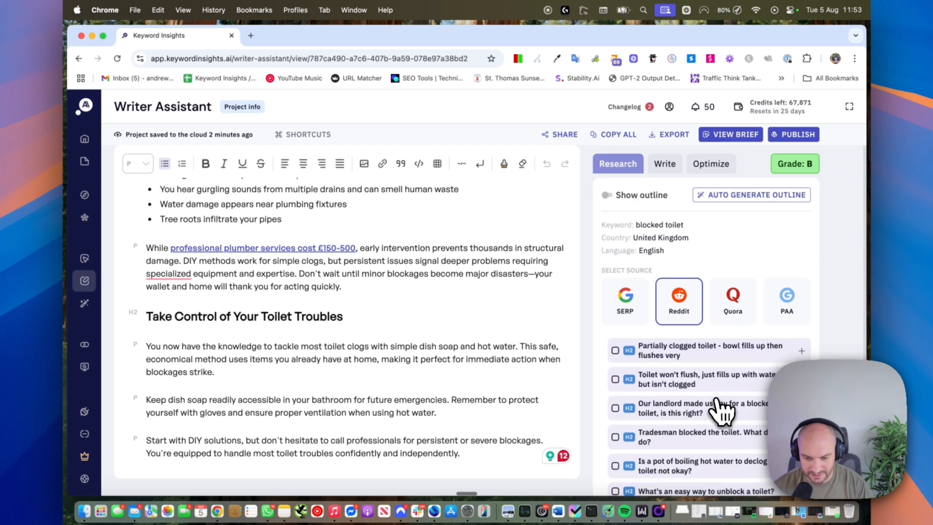
pyautogui.scroll(4, 719, 411)
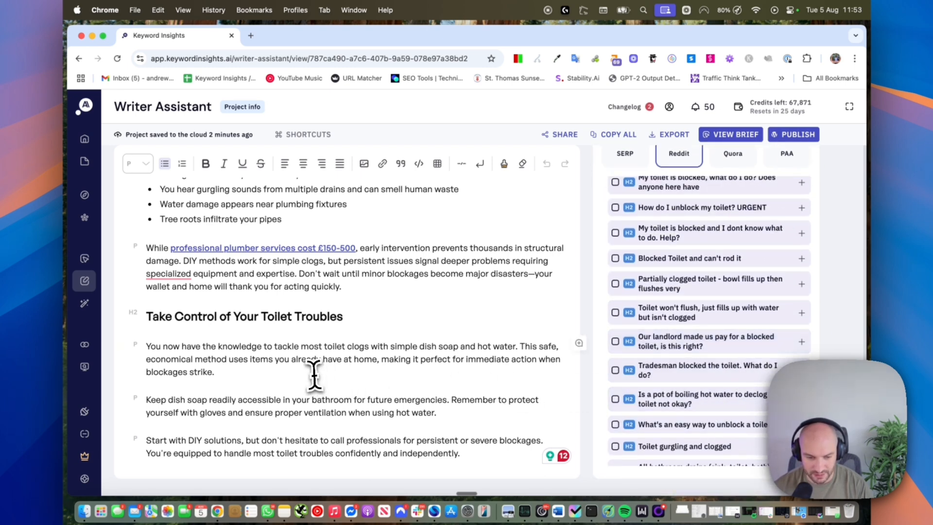
# Add an "Other FAQS" H2 heading after the article's final paragraph, with an empty line below it.
pyautogui.press('Return')
pyautogui.press('Return')
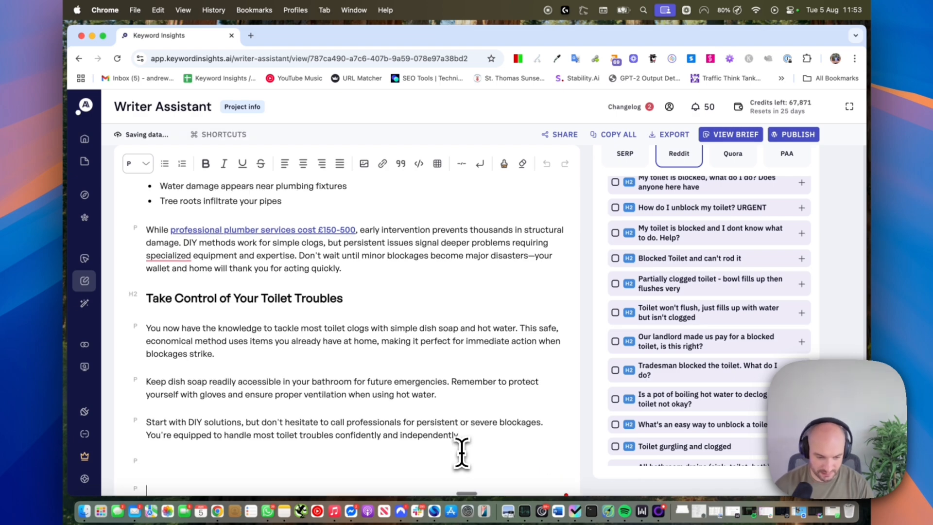
pyautogui.write('Other FAQS')
pyautogui.press('super+shift+Left')
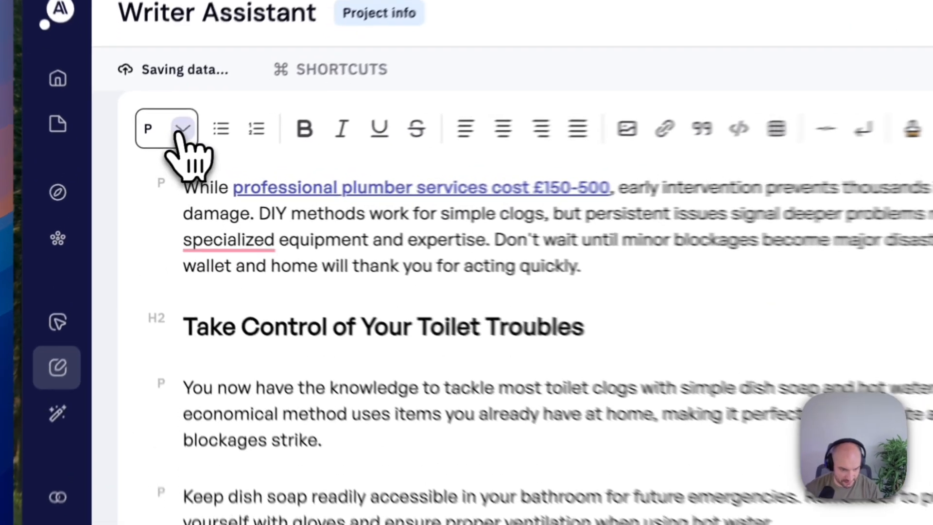
pyautogui.click(182, 129)
pyautogui.click(180, 251)
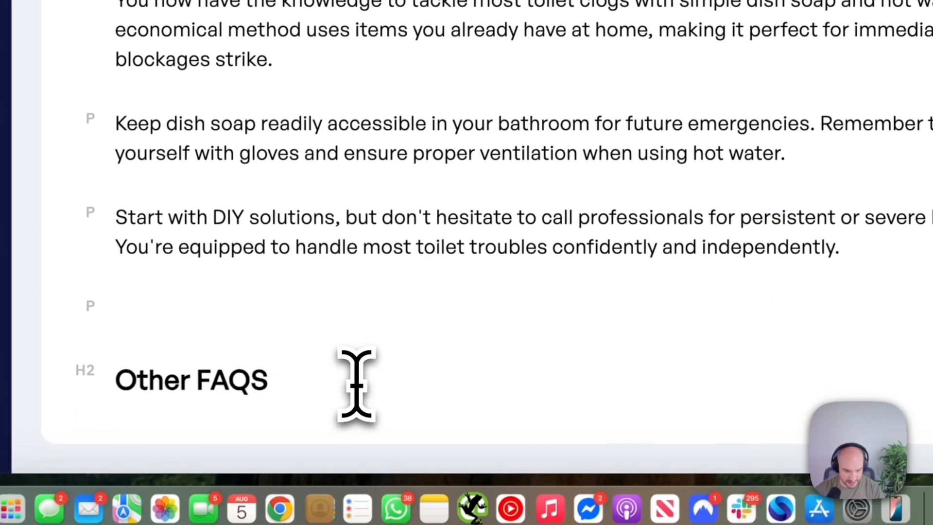
pyautogui.press('Return')
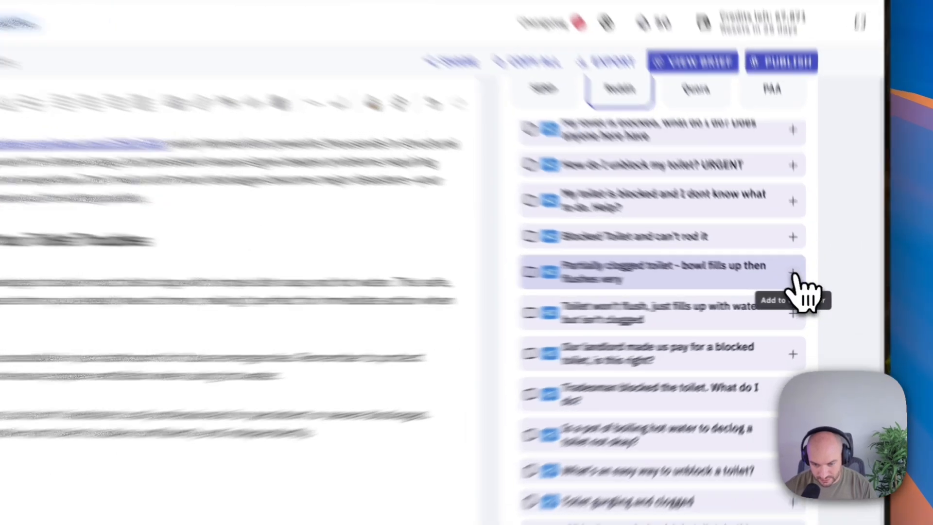
# Insert the Reddit heading "Partially clogged toilet - bowl fills up then flushes very" under Other FAQS, make it H3 and complete it with "quickly".
pyautogui.click(802, 284)
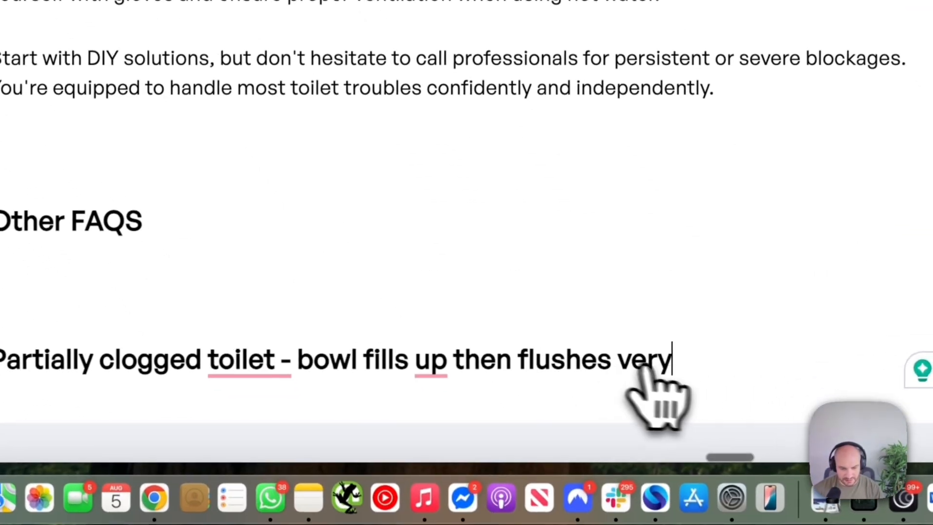
pyautogui.moveTo(742, 507); pyautogui.dragTo(35, 503)
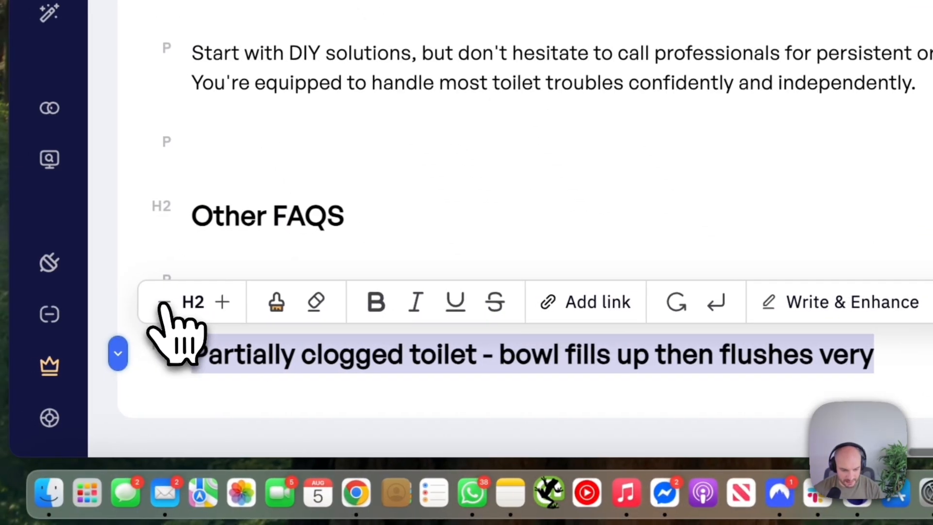
pyautogui.click(210, 302)
pyautogui.click(450, 223)
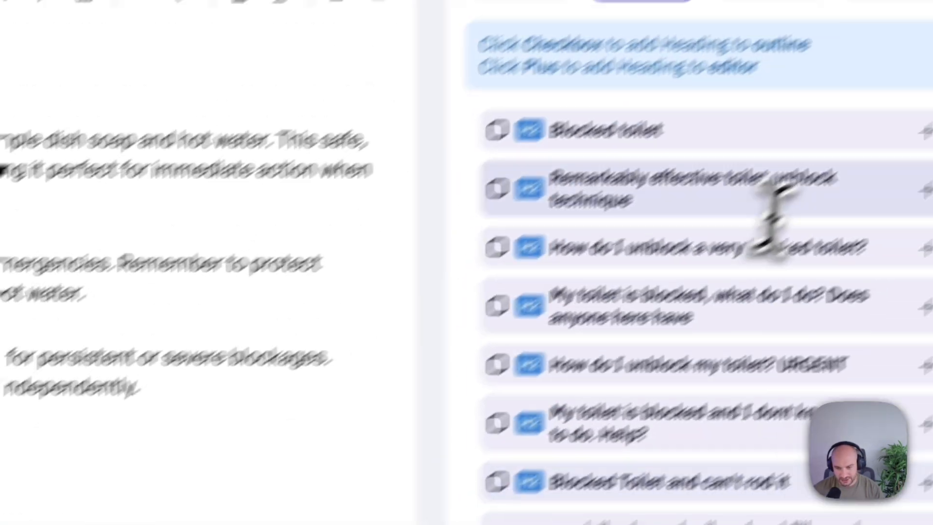
# Ask the AI Chat Assistant to write a brief FAQ description for "Partially clogged toilet - bowl fills up then flushes very quickly".
pyautogui.scroll(5, 774, 214)
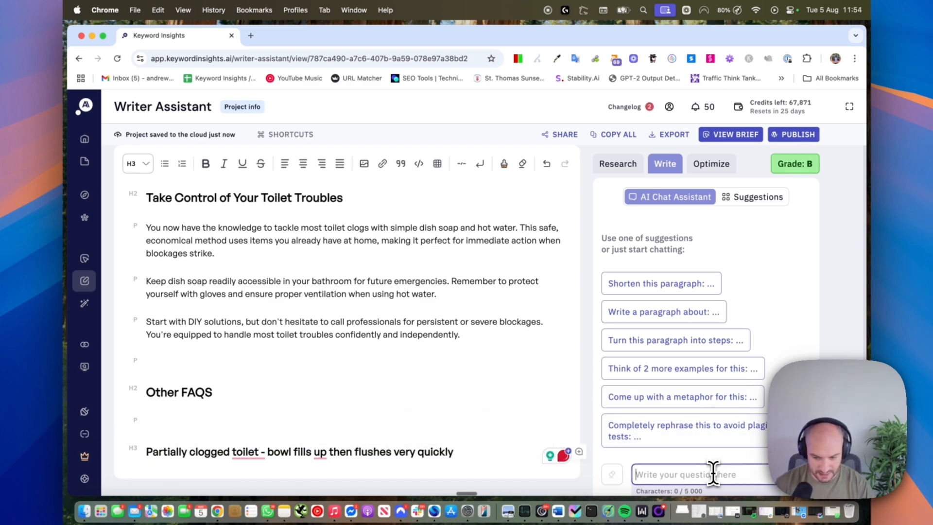
pyautogui.write('write a brief descirption for an FAQ:')
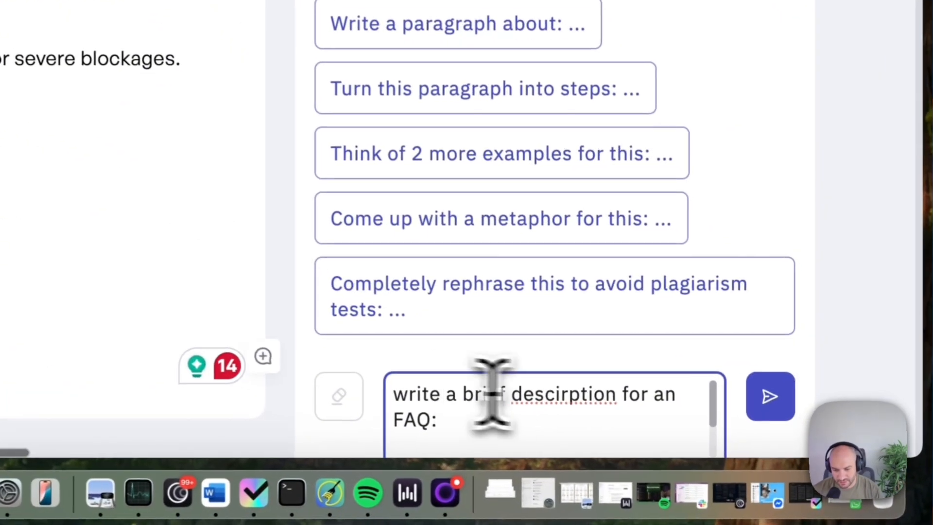
pyautogui.hotkey('shift', 'Return')
pyautogui.hotkey('shift', 'Return')
pyautogui.write('Partially clogged toilet - bowl fills up then flushes very quickly')
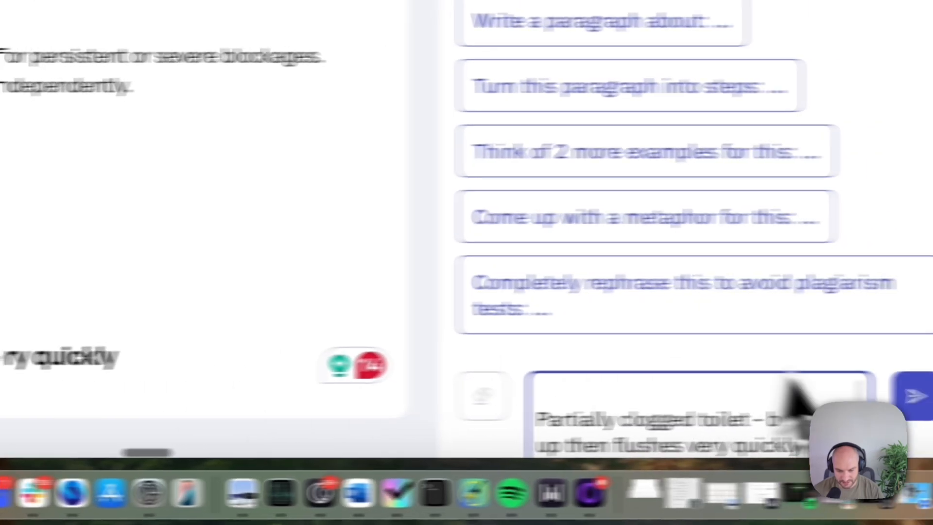
pyautogui.click(770, 396)
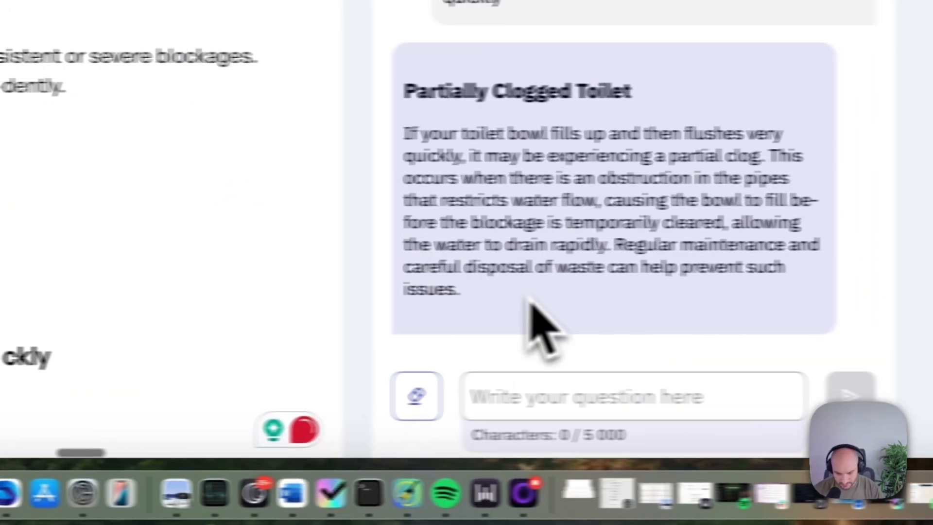
# Copy the assistant's answer paragraph into the article below the partially clogged toilet heading.
pyautogui.moveTo(389, 291); pyautogui.dragTo(329, 146)
pyautogui.press('super+c')
pyautogui.click(308, 403)
pyautogui.press('super+v')
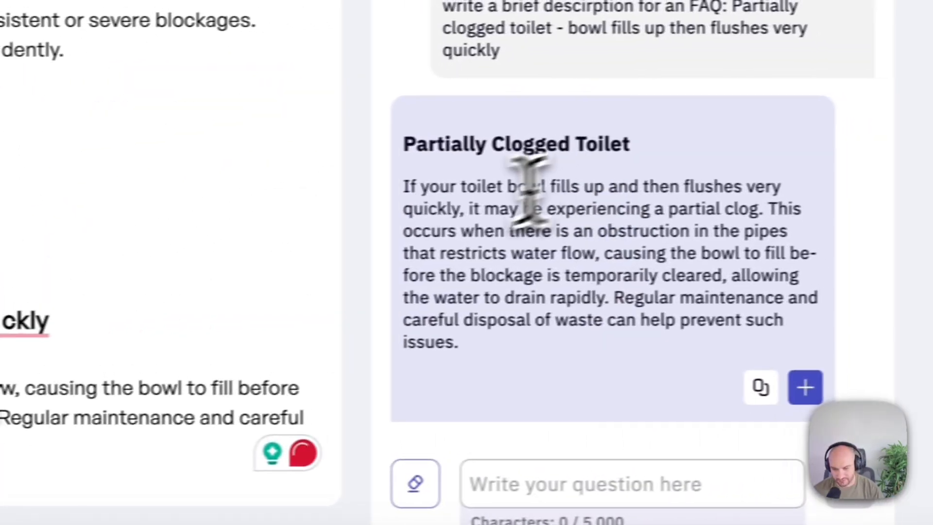
# Generate a compressed version of the introduction paragraphs below the H1 title with the Paragraph compression element.
pyautogui.scroll(10, 306, 245)
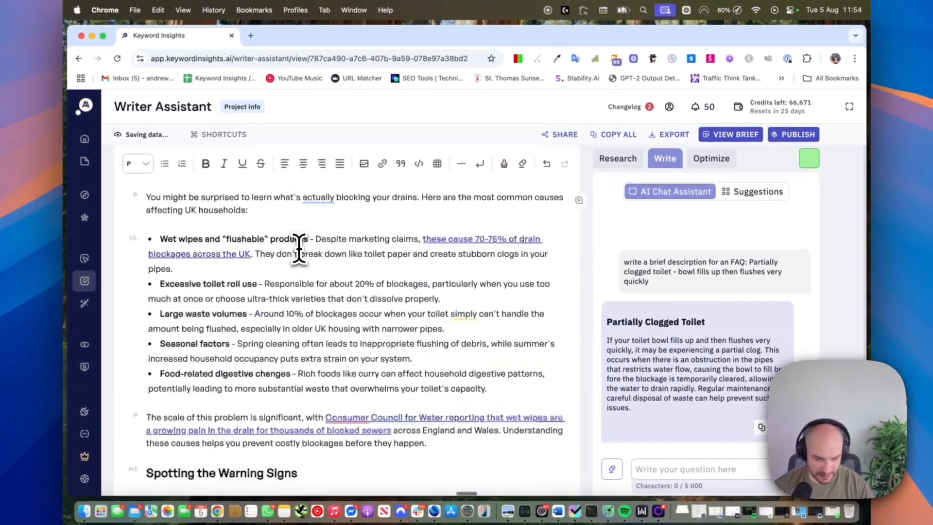
pyautogui.scroll(10, 298, 249)
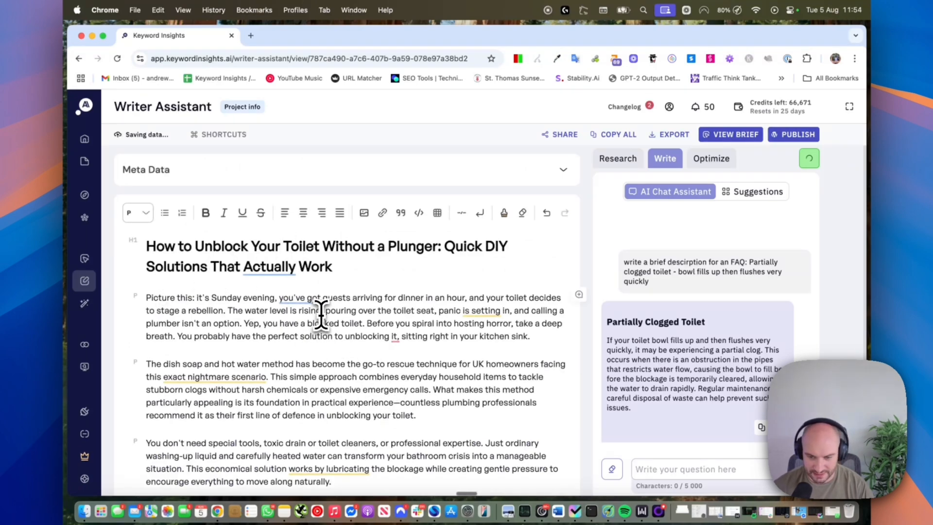
pyautogui.click(744, 193)
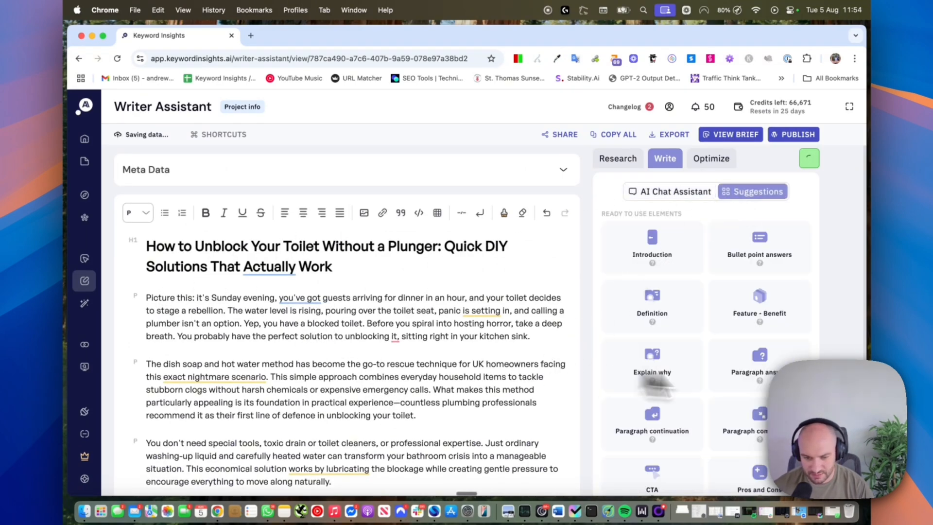
pyautogui.scroll(-4, 207, 321)
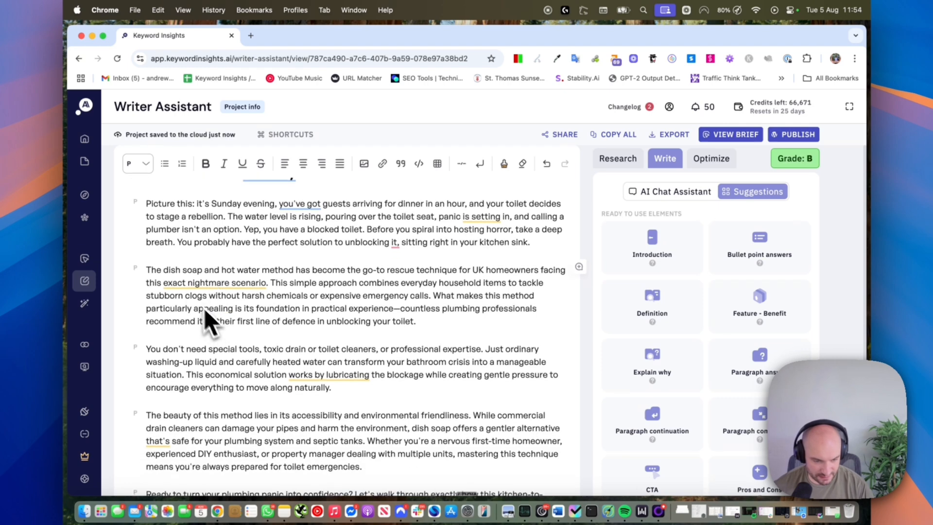
pyautogui.moveTo(148, 204); pyautogui.dragTo(462, 388)
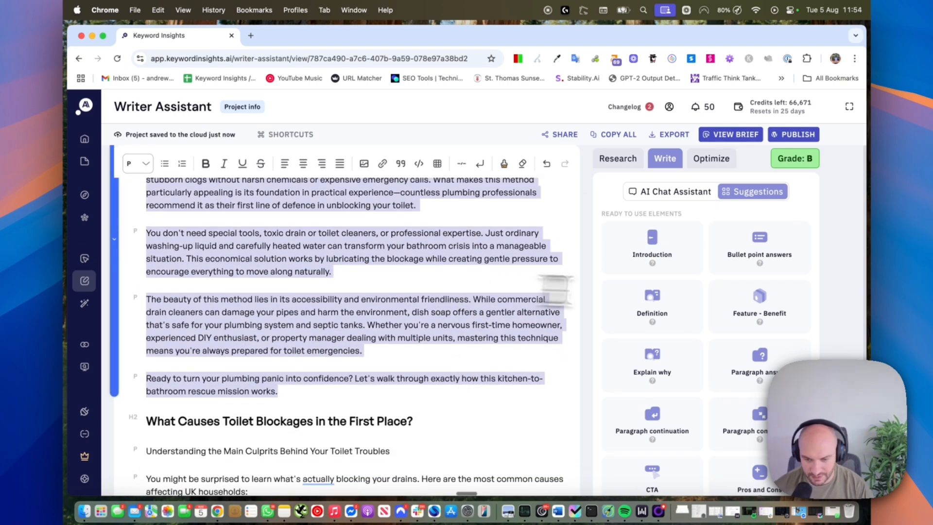
pyautogui.scroll(-3, 762, 355)
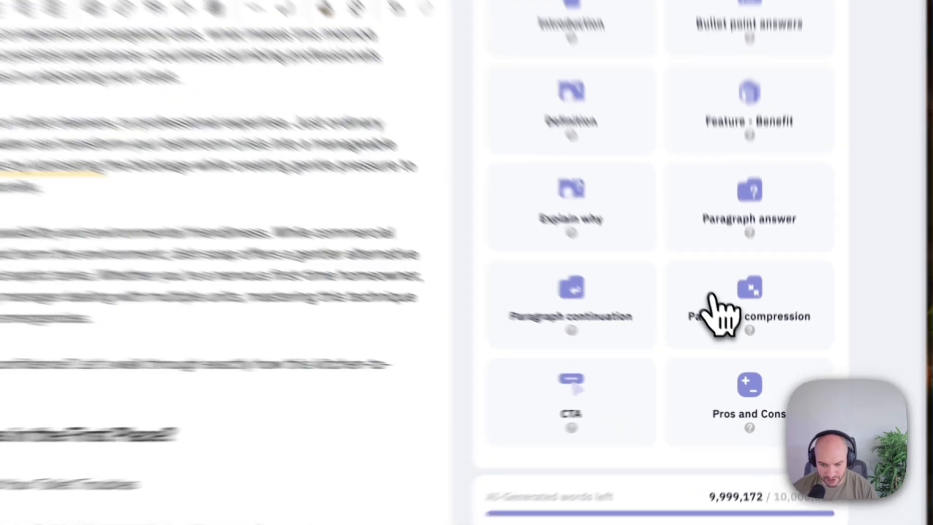
pyautogui.click(739, 346)
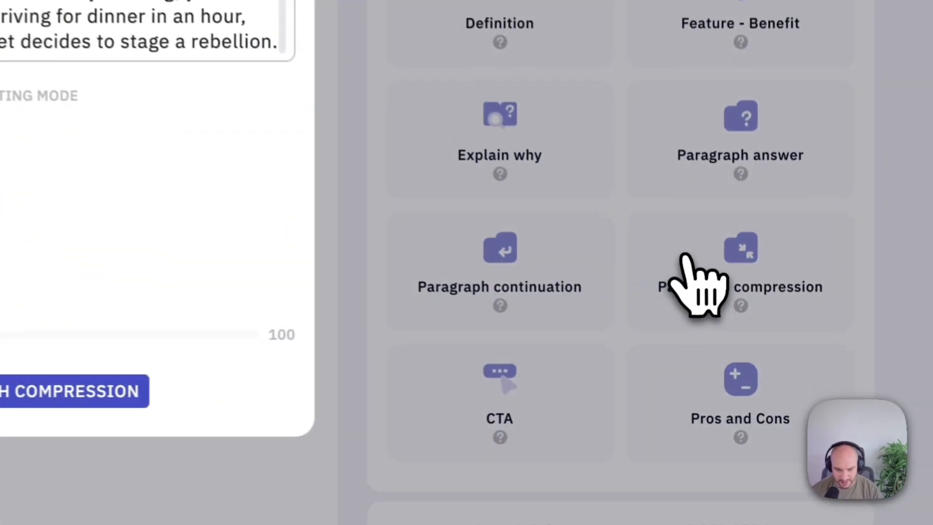
pyautogui.click(430, 399)
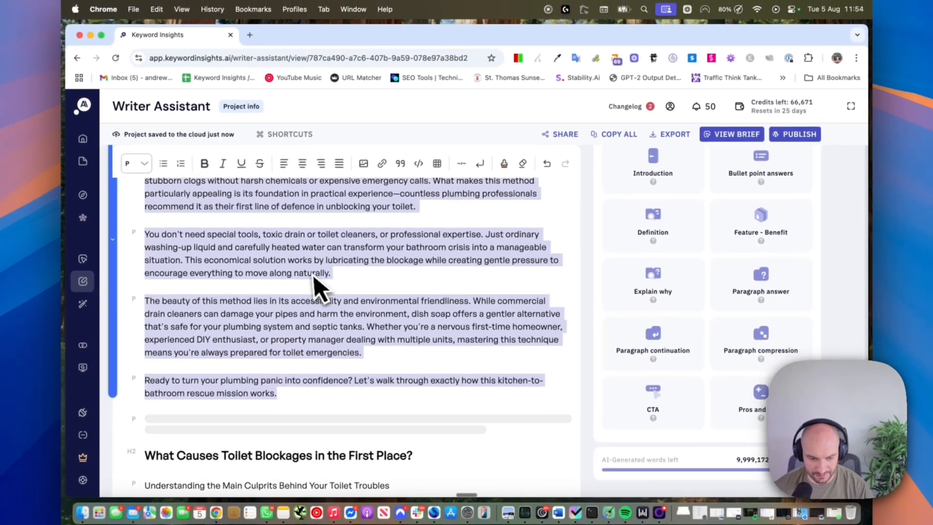
# Remove the original introduction so only the compressed paragraph stands between the H1 title and the first H2.
pyautogui.scroll(5, 311, 279)
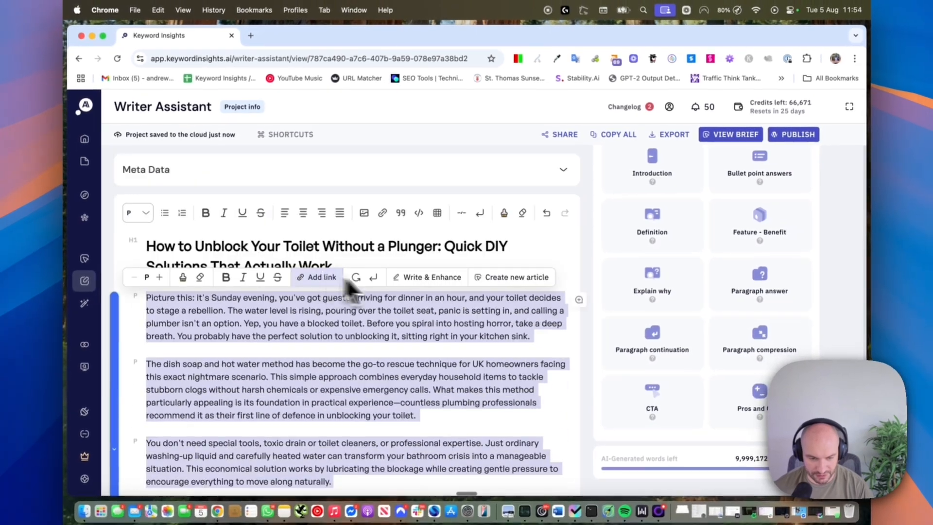
pyautogui.click(384, 267)
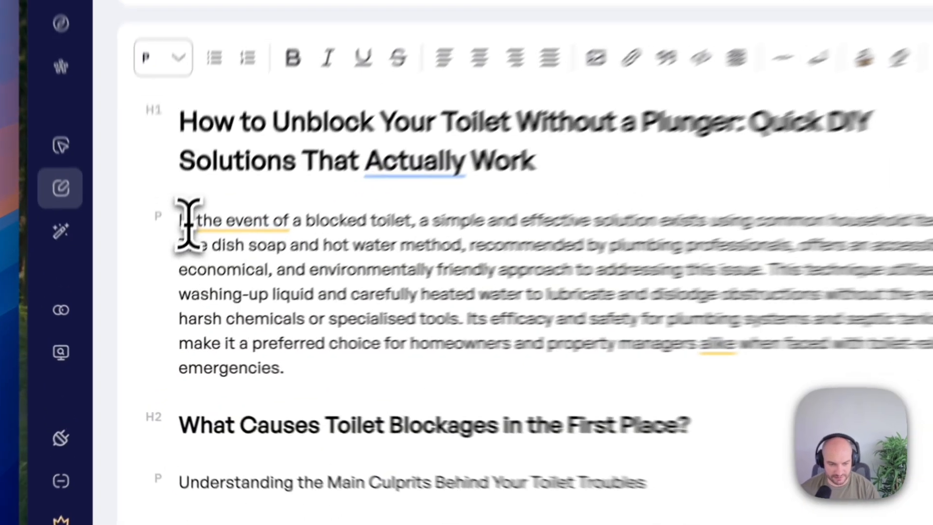
pyautogui.moveTo(149, 305); pyautogui.dragTo(309, 371)
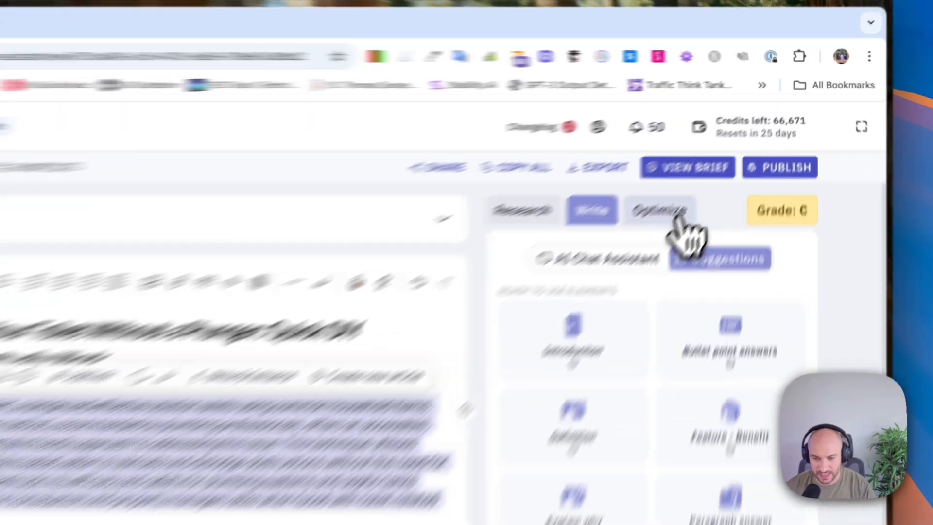
# Open the article's topic score in the optimization elements and review the most popular topics from ranking domains.
pyautogui.click(724, 165)
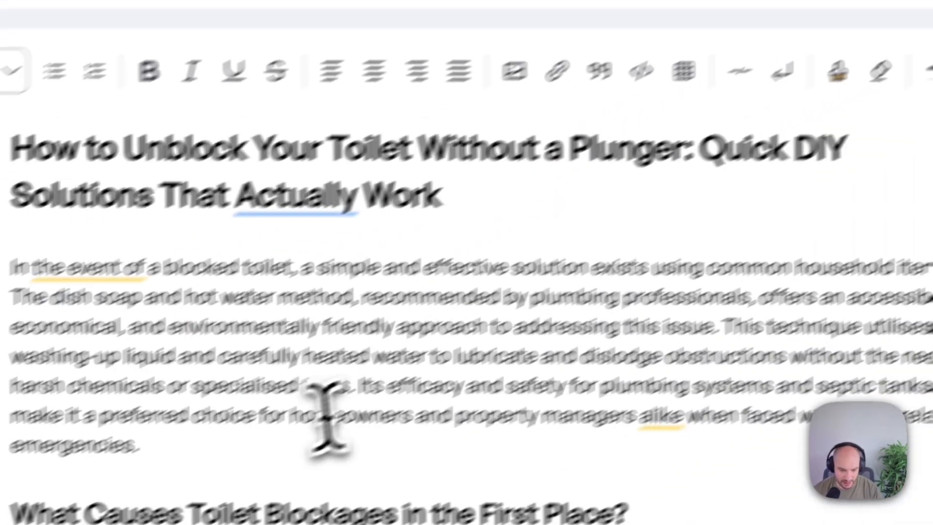
pyautogui.moveTo(313, 404); pyautogui.dragTo(49, 236)
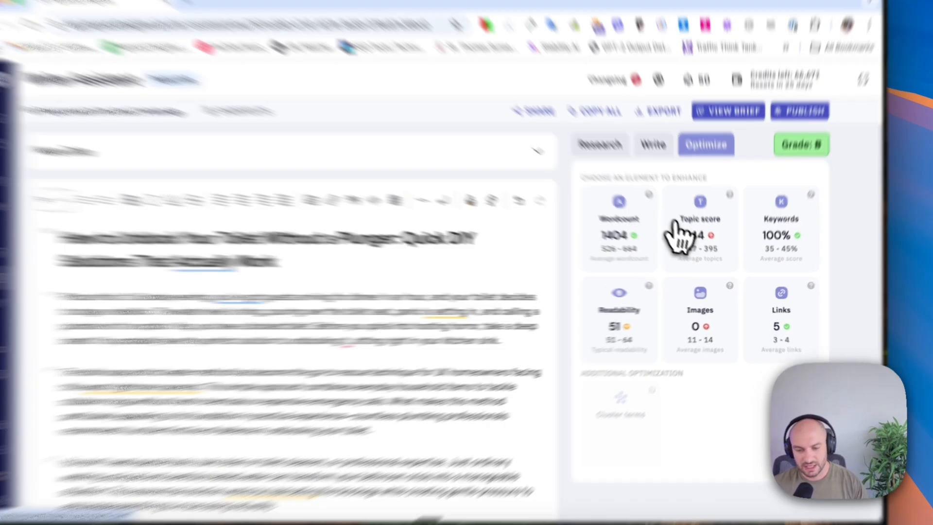
pyautogui.click(687, 241)
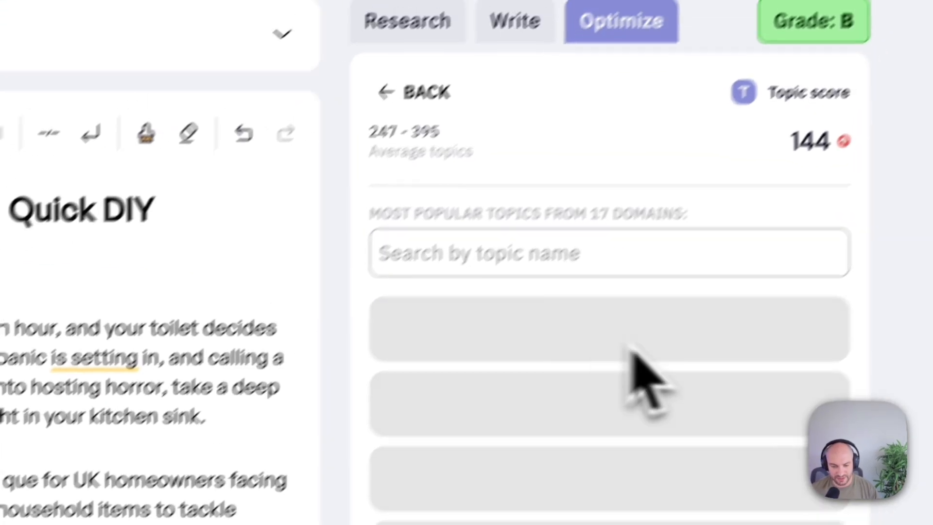
pyautogui.scroll(-15, 516, 338)
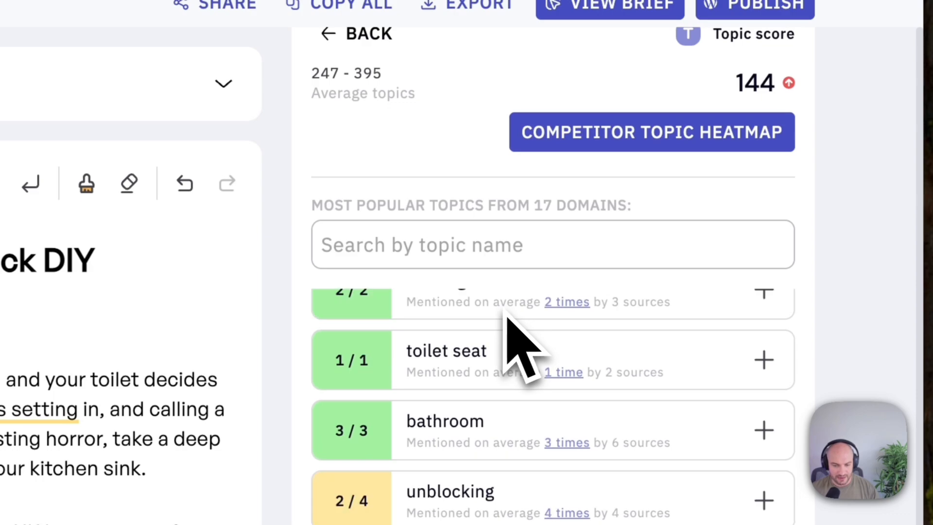
pyautogui.scroll(15, 505, 320)
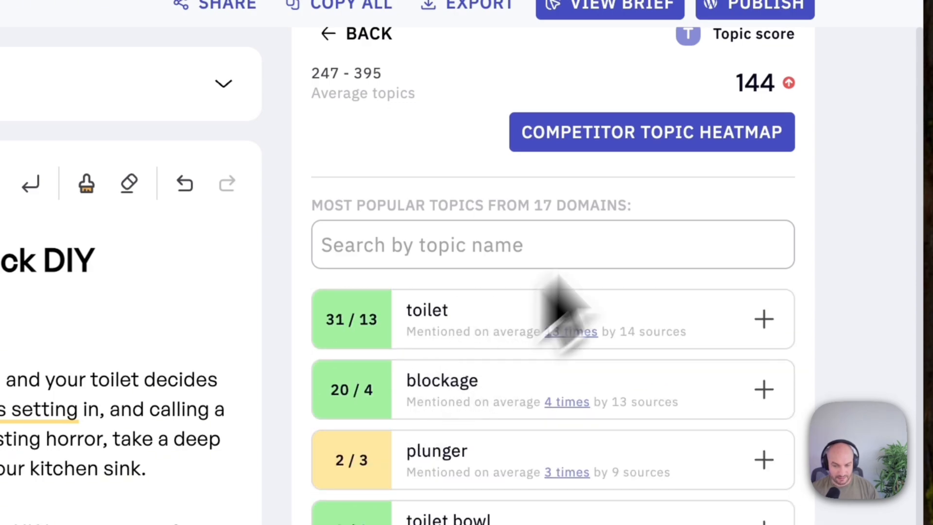
# Compare the article's topic coverage with competitors in the competitor topic heatmap, and close it.
pyautogui.click(689, 143)
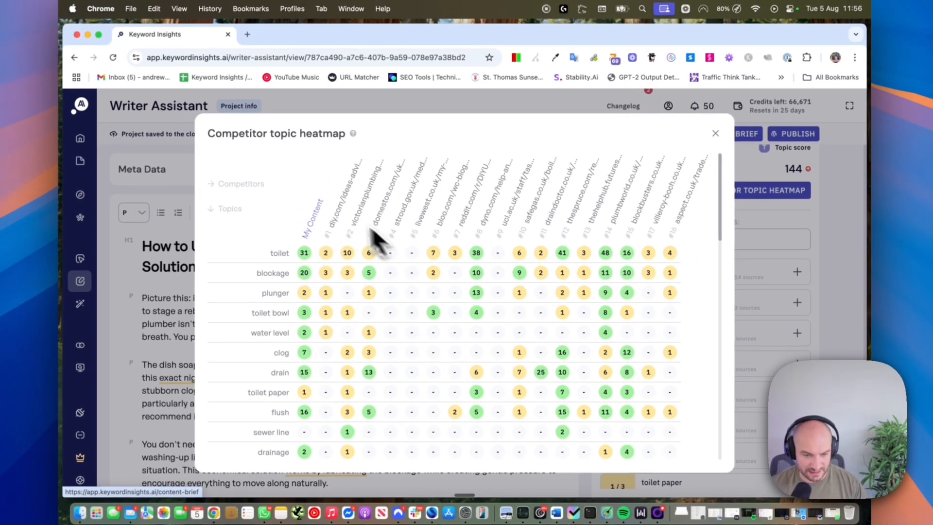
pyautogui.scroll(-5, 314, 306)
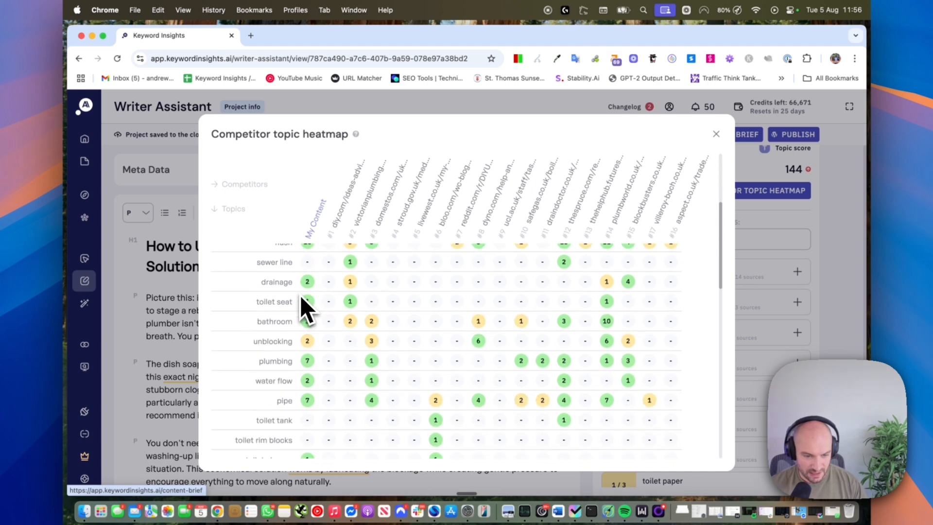
pyautogui.scroll(-5, 288, 292)
pyautogui.scroll(10, 286, 290)
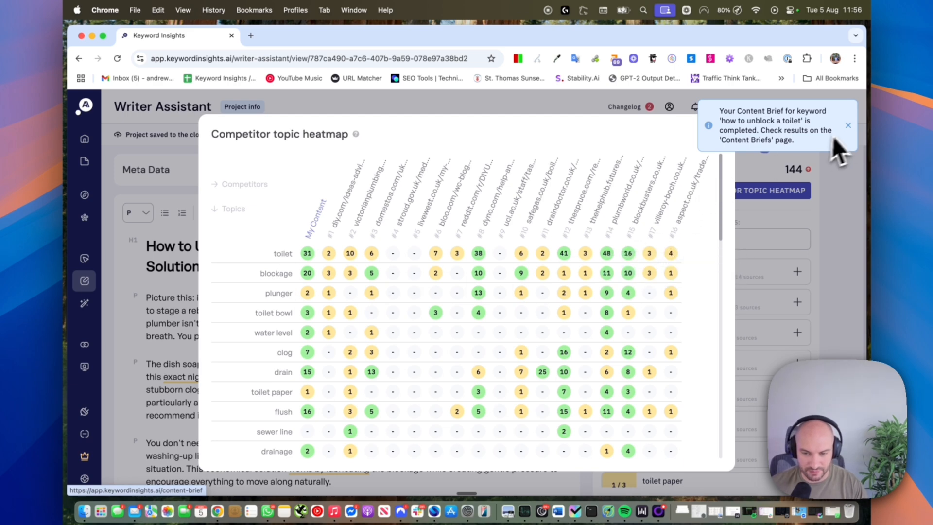
pyautogui.click(848, 125)
pyautogui.click(716, 134)
# Find the underused "toilet paper" topic and read how competing sources mention it.
pyautogui.scroll(-1, 666, 298)
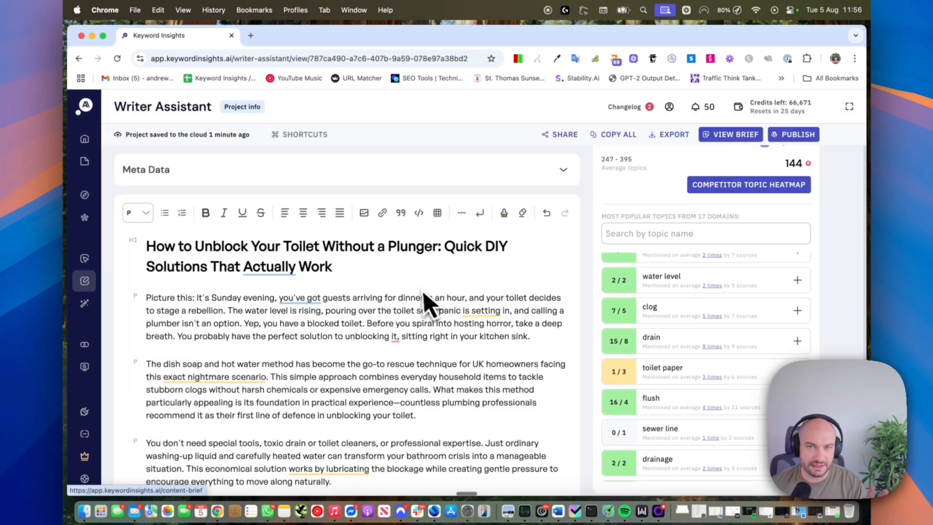
pyautogui.scroll(-3, 679, 370)
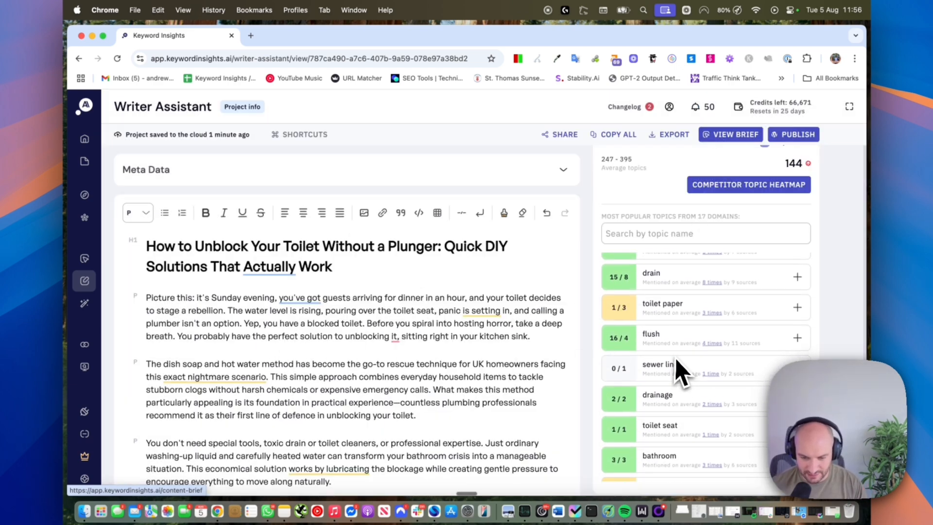
pyautogui.moveTo(649, 301); pyautogui.dragTo(671, 300)
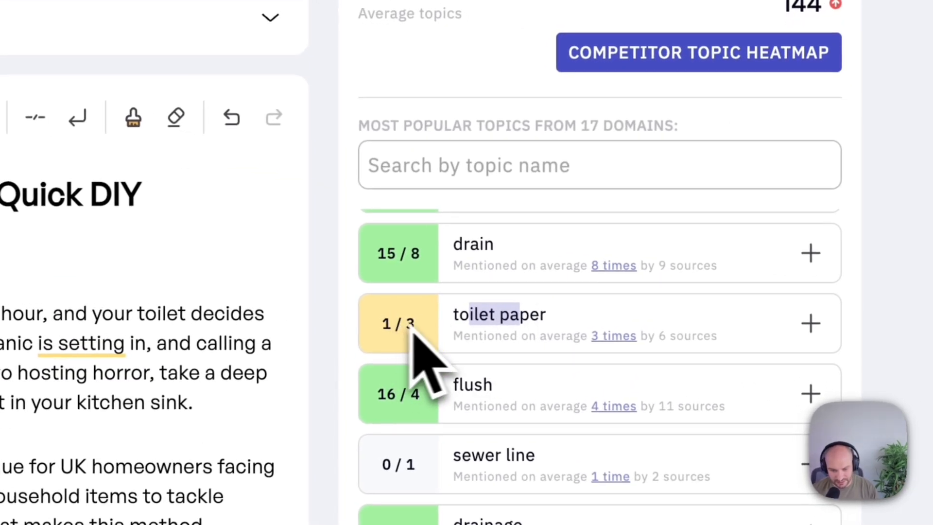
pyautogui.click(617, 340)
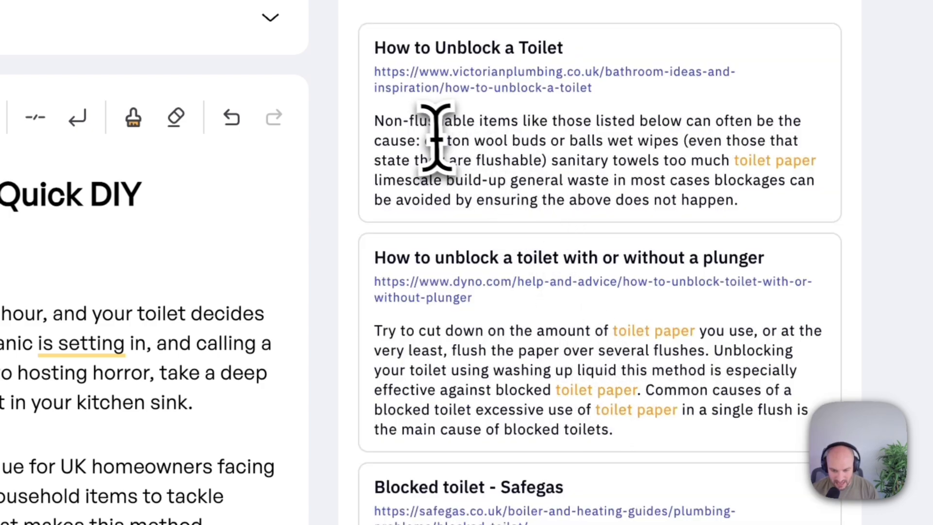
pyautogui.moveTo(435, 141); pyautogui.dragTo(711, 195)
pyautogui.scroll(-4, 646, 213)
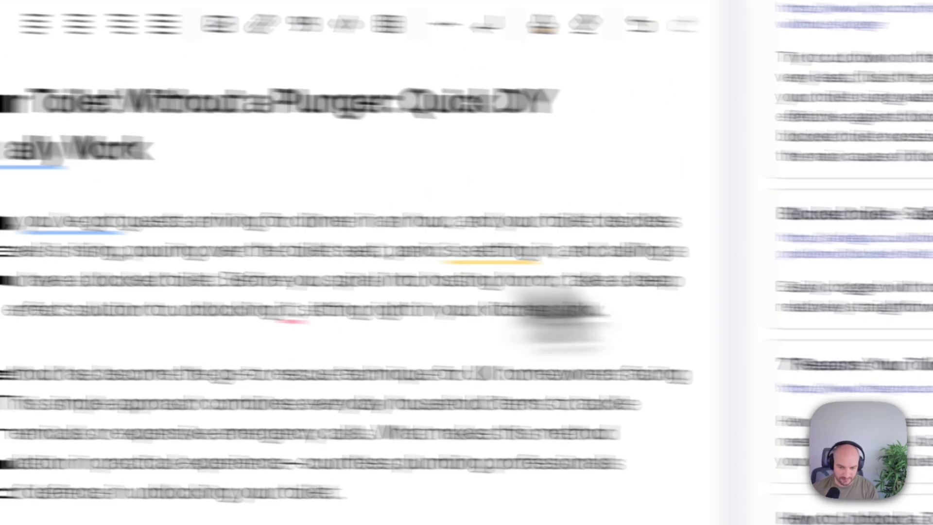
pyautogui.scroll(4, 441, 340)
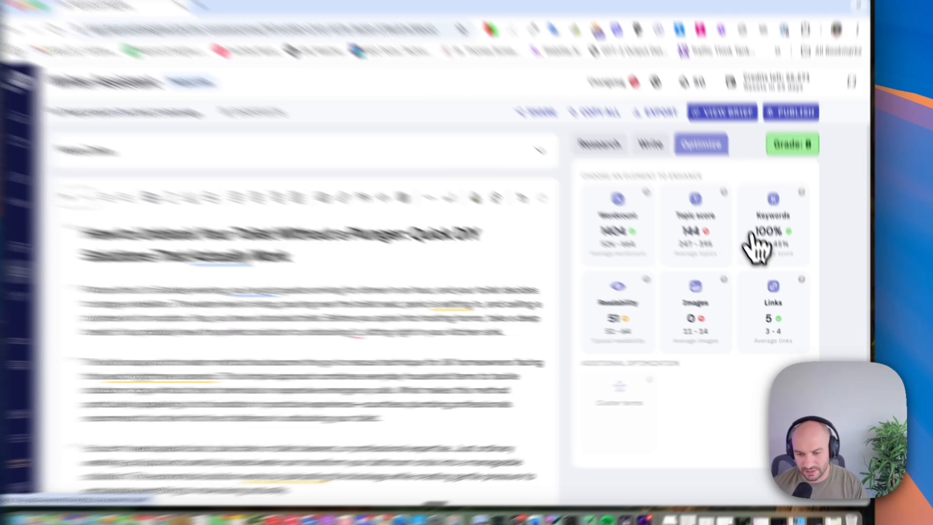
# Examine the keyword requirements for "blocked toilet" and open the article's publishing options.
pyautogui.click(768, 250)
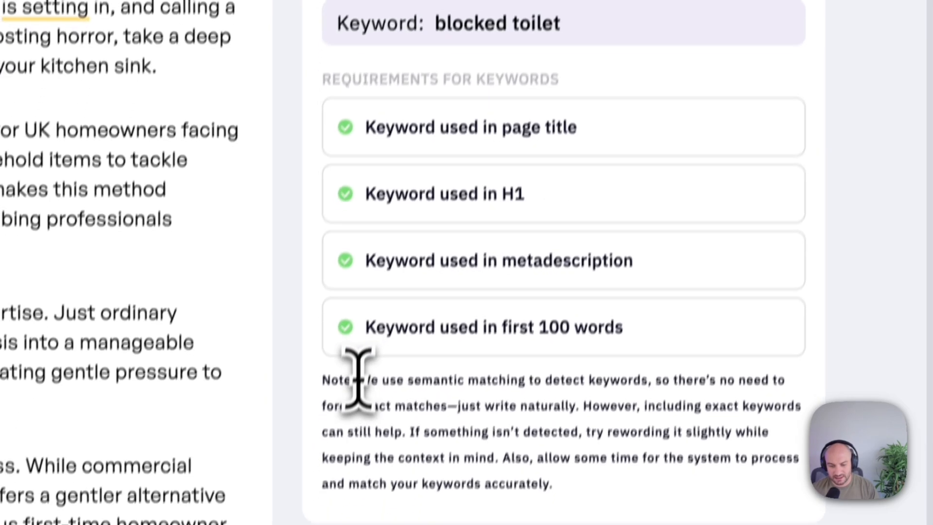
pyautogui.moveTo(363, 380); pyautogui.dragTo(564, 406)
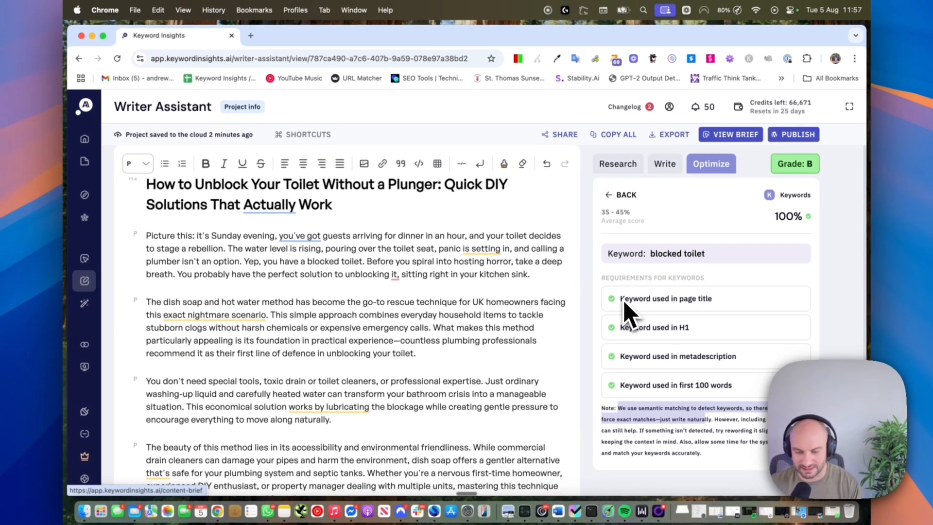
pyautogui.click(627, 196)
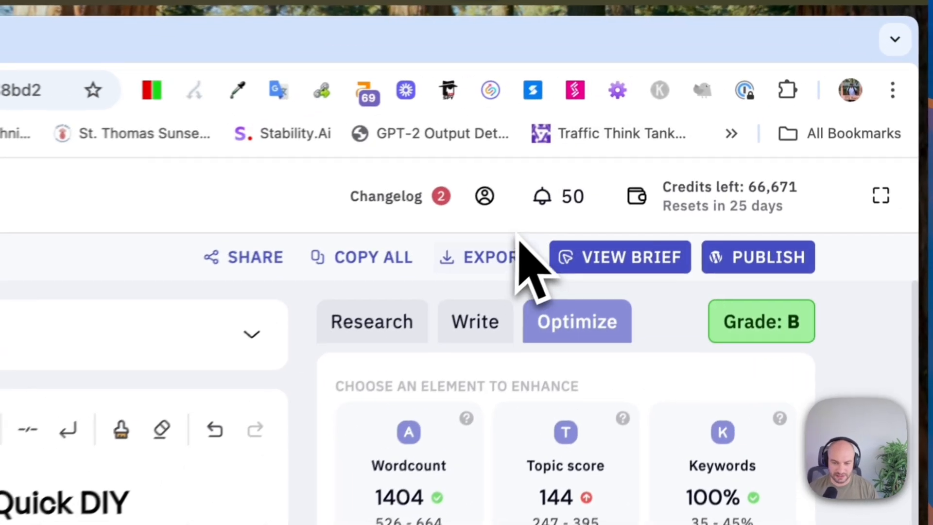
pyautogui.click(751, 264)
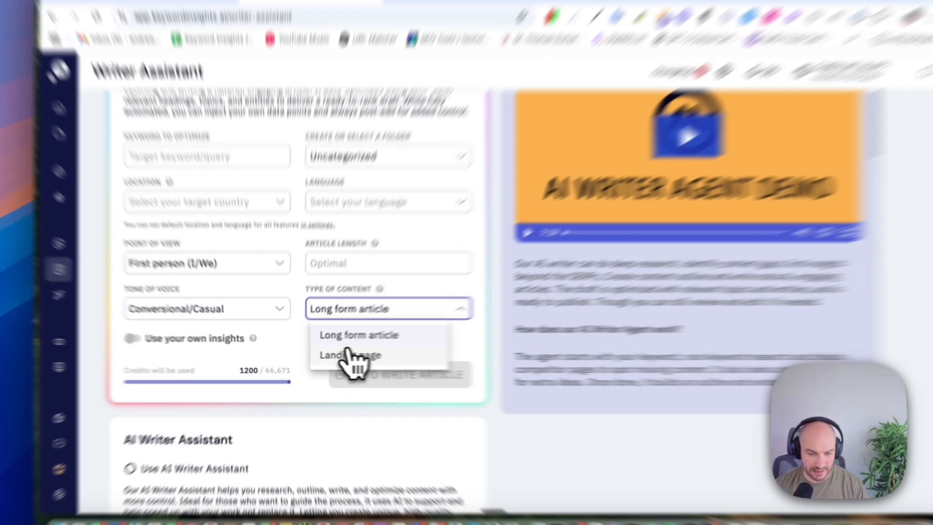
# Set the AI Writer Agent's type of content to Landing page.
pyautogui.click(343, 356)
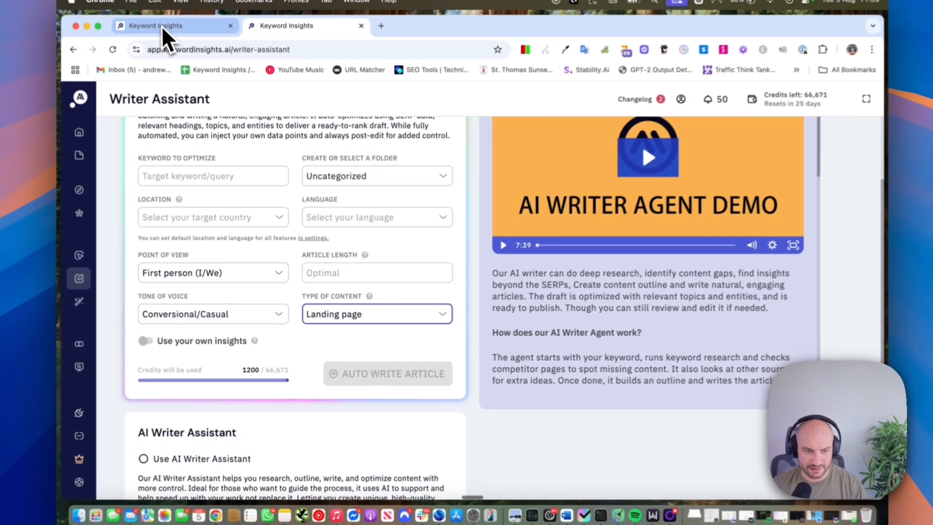
# Switch to the Fraserburgh plumbers landing page document and read through its generated sections and optimization scores.
pyautogui.click(161, 26)
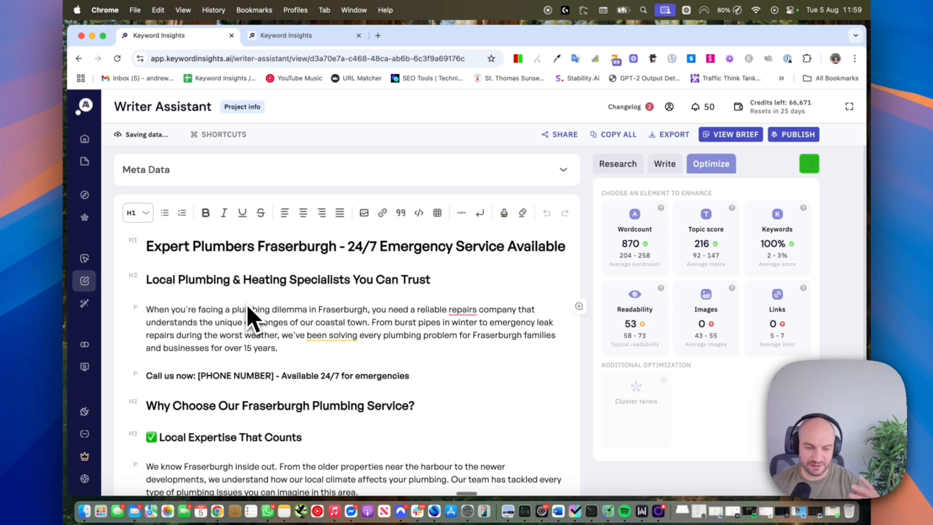
pyautogui.scroll(-10, 327, 279)
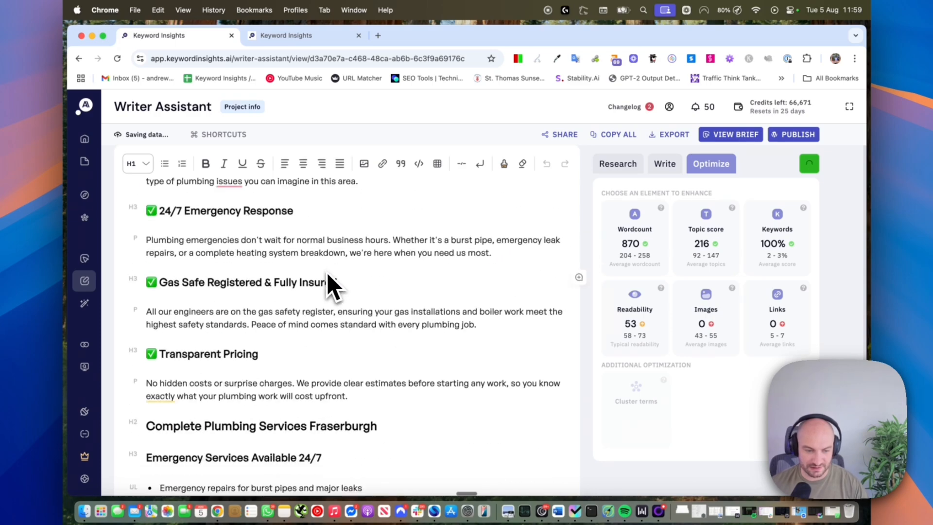
pyautogui.scroll(-8, 330, 288)
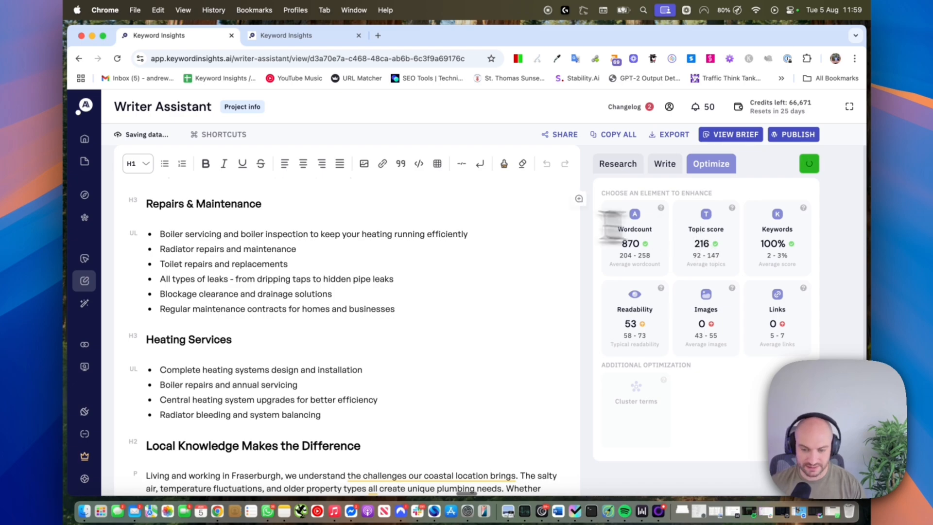
pyautogui.scroll(-15, 399, 287)
pyautogui.scroll(20, 398, 287)
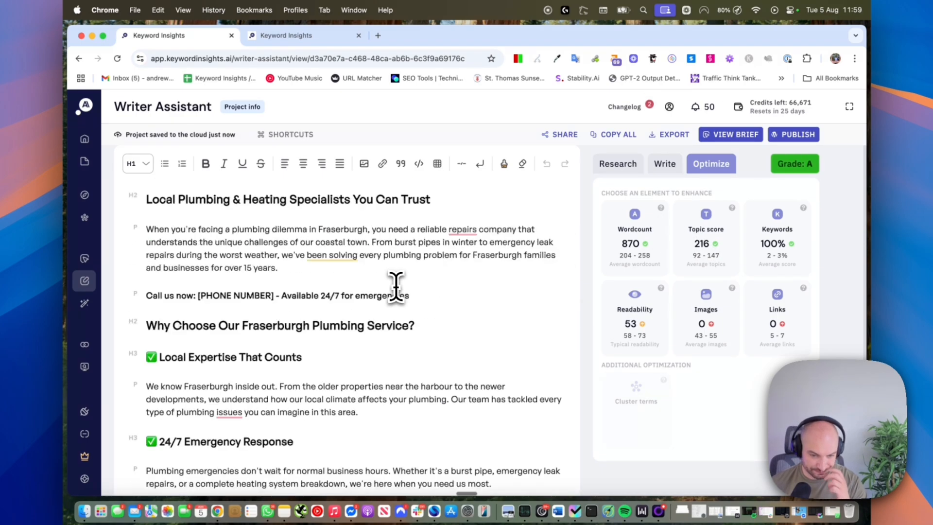
pyautogui.scroll(-3, 308, 306)
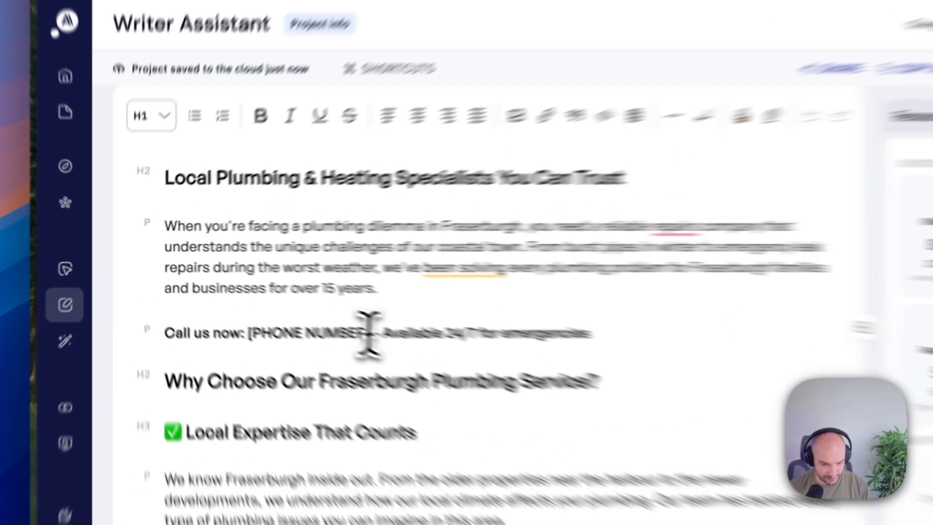
# Review the Fraserburgh landing page's phone number placeholder, town name in the headline and "Local Expertise That Counts" section.
pyautogui.moveTo(266, 300); pyautogui.dragTo(200, 299)
pyautogui.moveTo(637, 282)
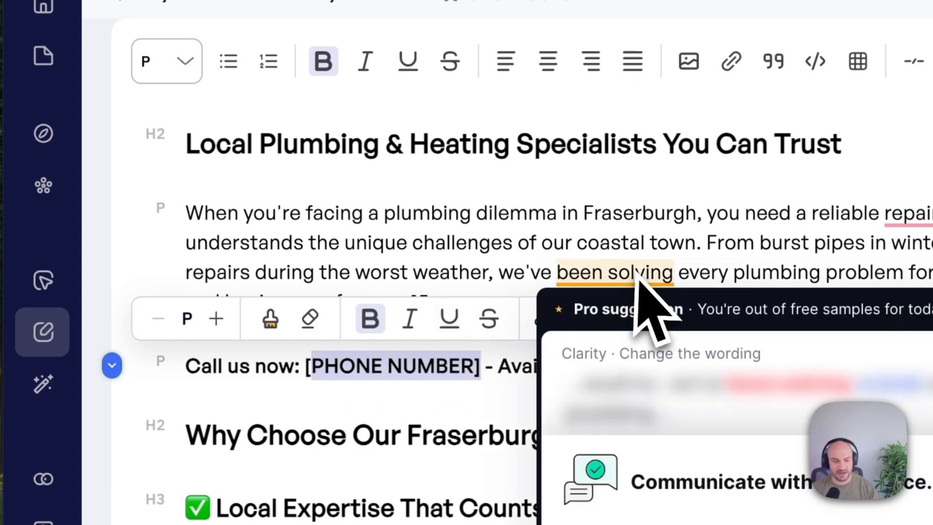
pyautogui.scroll(4, 563, 224)
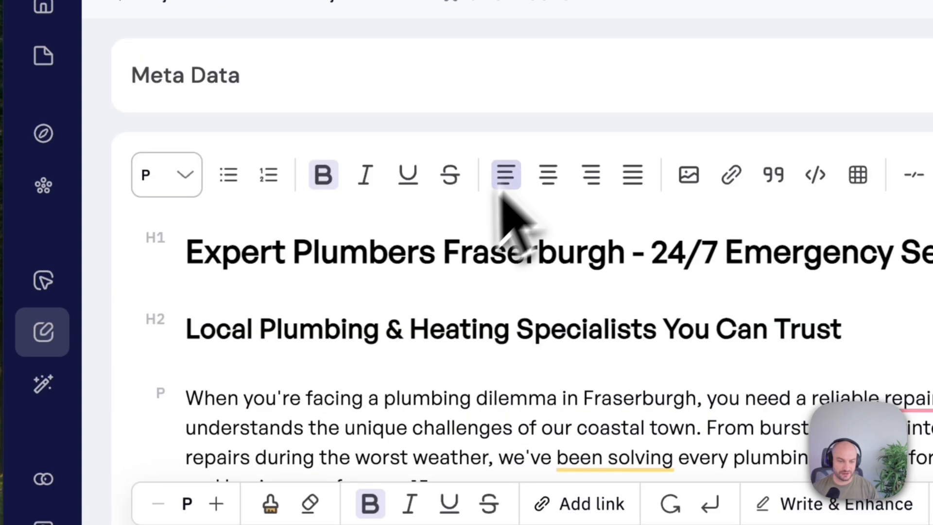
pyautogui.click(442, 243)
pyautogui.doubleClick(444, 250)
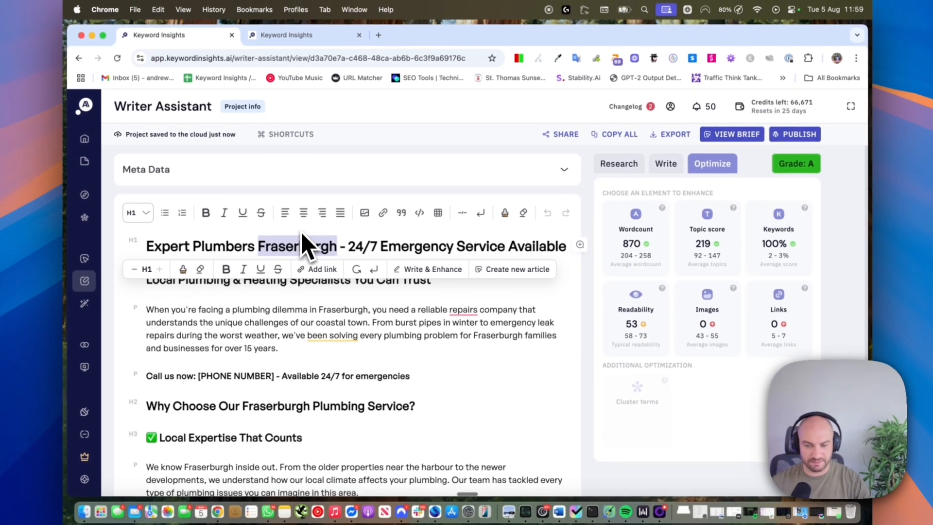
pyautogui.scroll(-5, 322, 313)
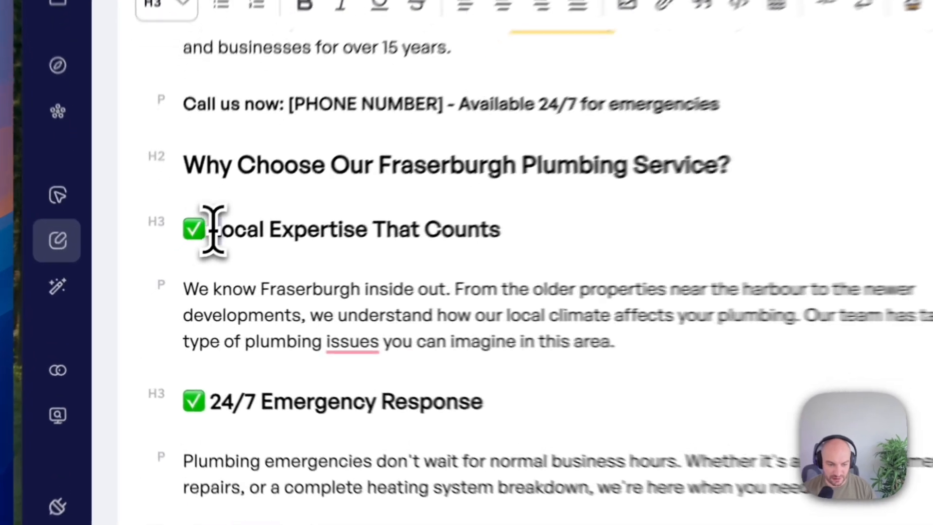
pyautogui.moveTo(160, 276); pyautogui.dragTo(295, 276)
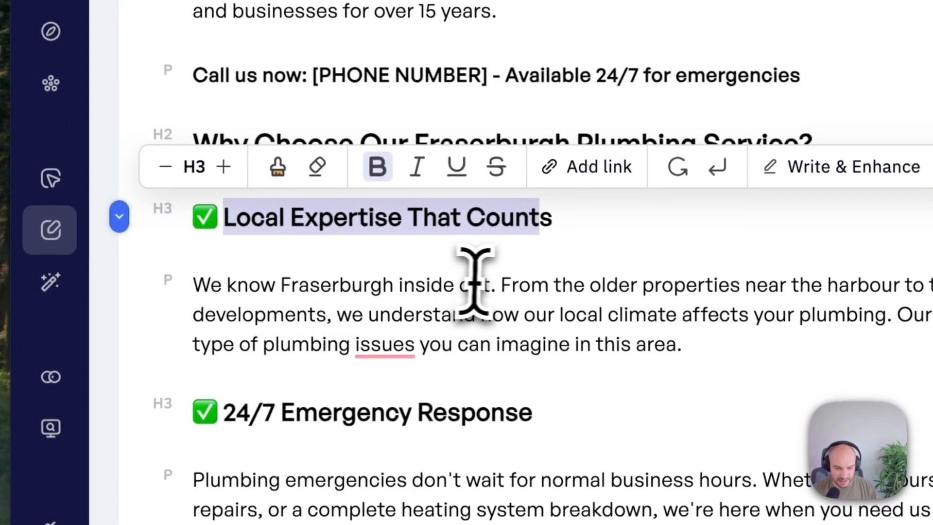
pyautogui.moveTo(606, 286); pyautogui.dragTo(916, 322)
pyautogui.moveTo(657, 260); pyautogui.dragTo(751, 254)
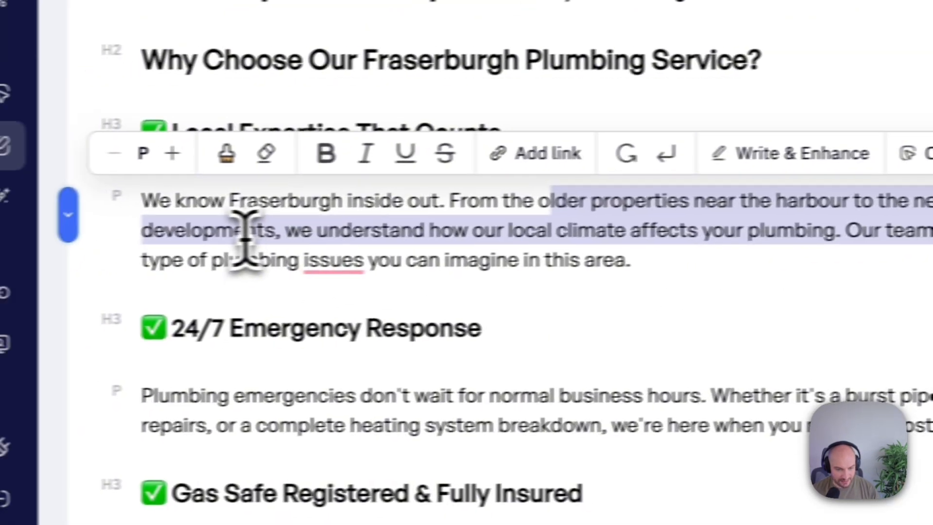
pyautogui.click(37, 257)
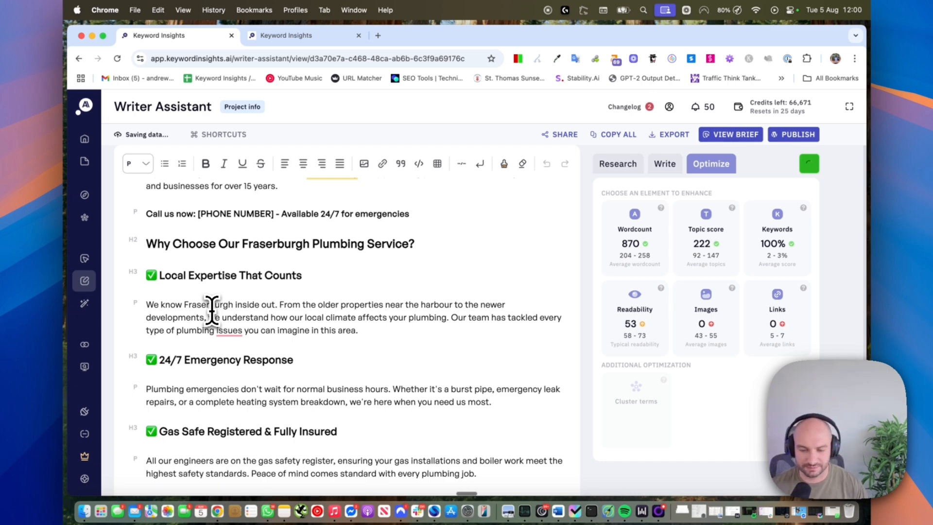
# Run a SERP Similarity check named "PLumber cost" comparing "how much is a plumber in the uk" with "how much is a plumber in london" for United Kingdom, English.
pyautogui.moveTo(141, 347)
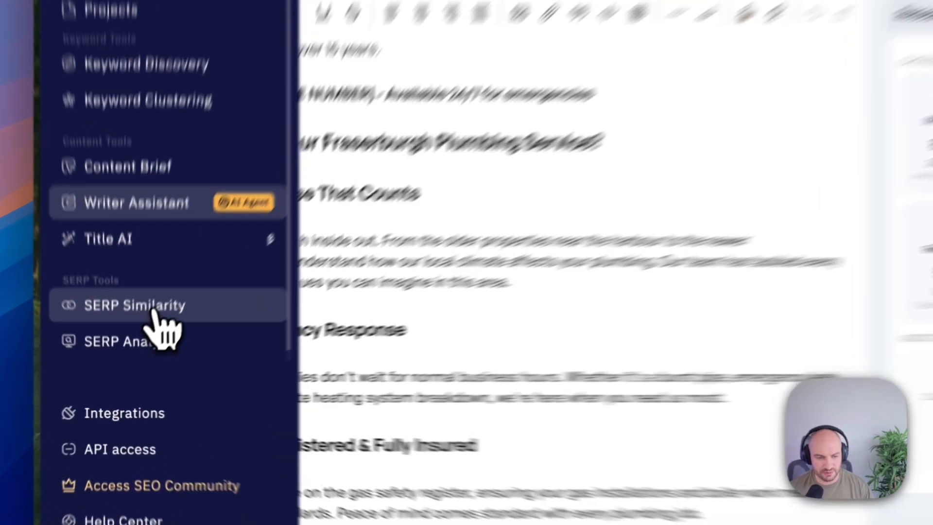
pyautogui.click(139, 345)
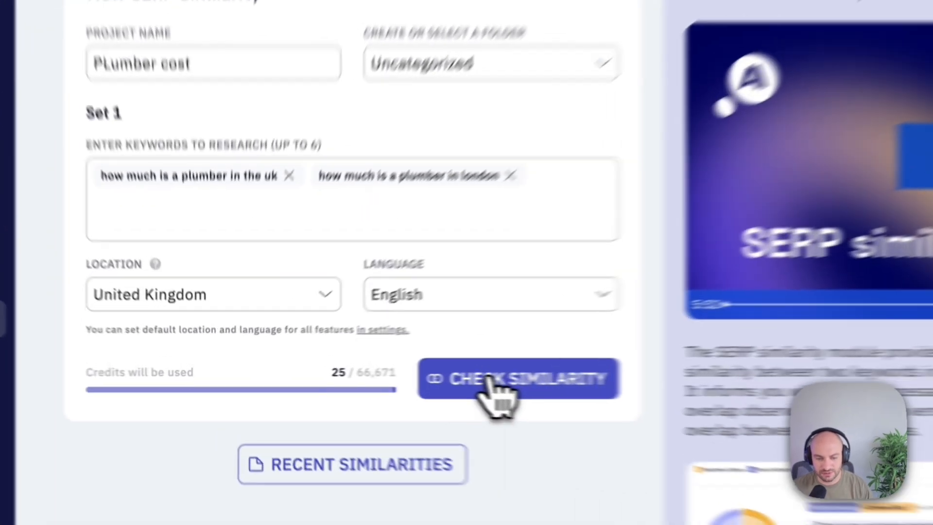
pyautogui.click(375, 380)
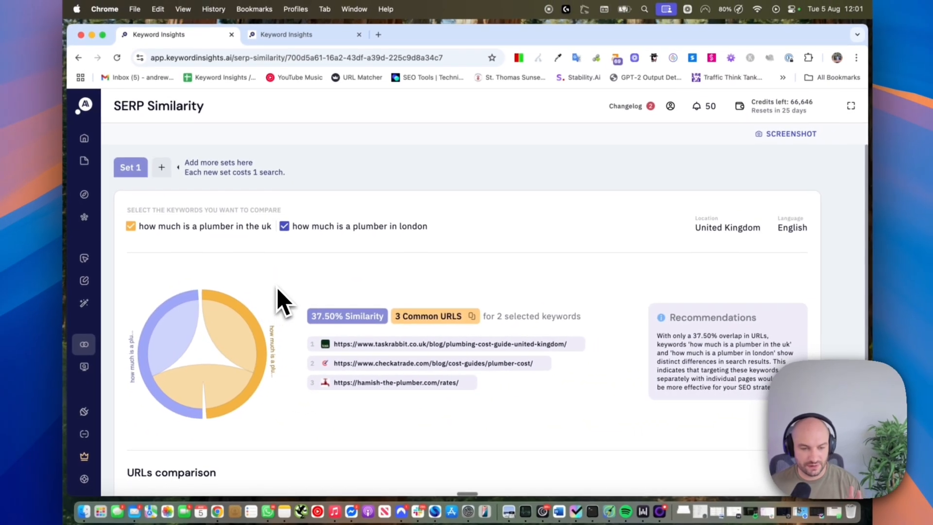
# Examine the similarity score, common URLs and URL comparison for the two plumber cost keywords.
pyautogui.scroll(-5, 350, 246)
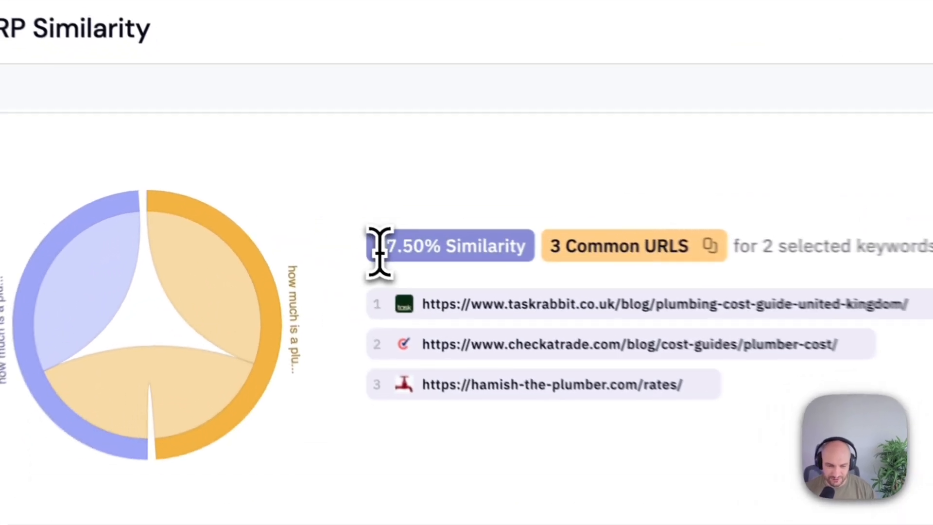
pyautogui.moveTo(312, 213); pyautogui.dragTo(379, 213)
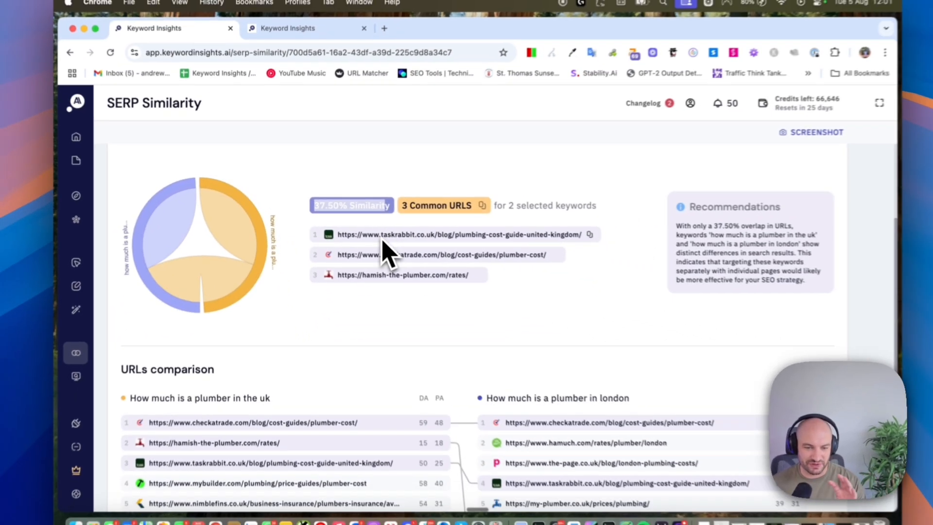
pyautogui.scroll(-5, 537, 355)
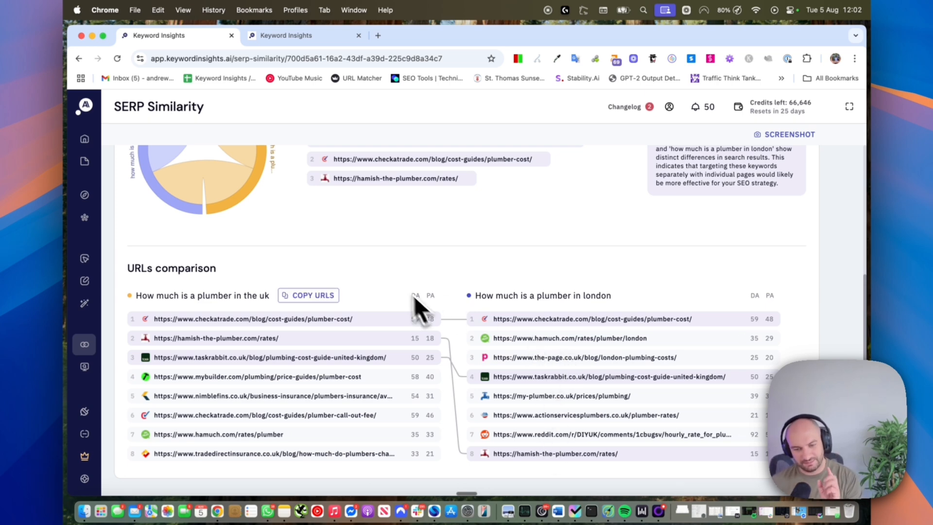
pyautogui.scroll(5, 392, 277)
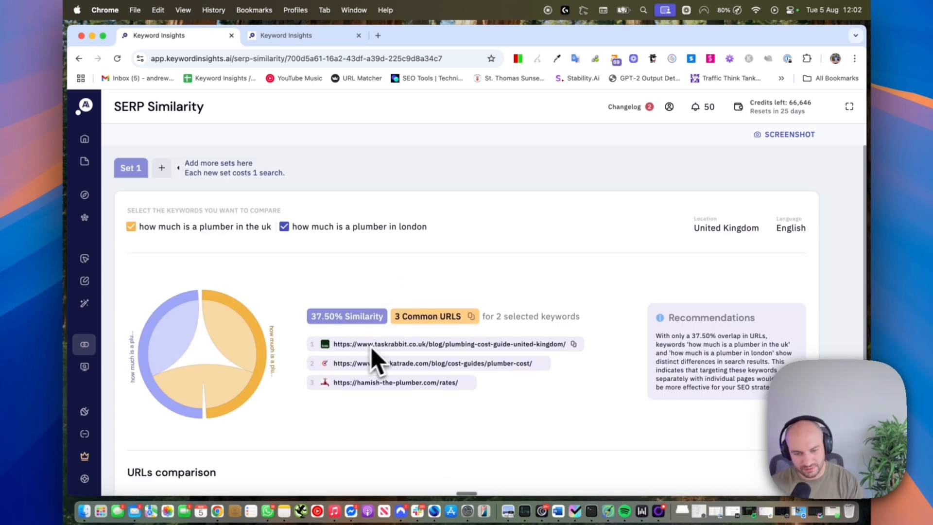
pyautogui.moveTo(431, 230); pyautogui.dragTo(270, 228)
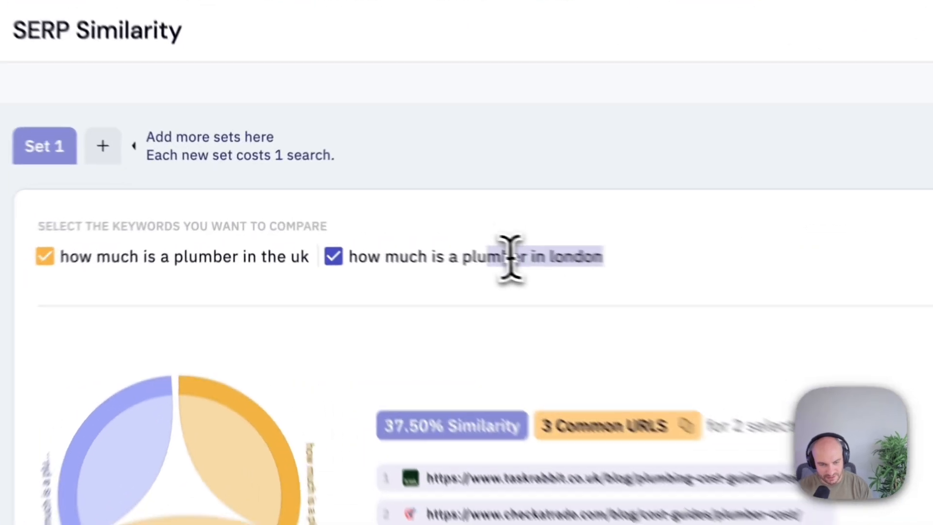
pyautogui.moveTo(324, 275); pyautogui.dragTo(24, 271)
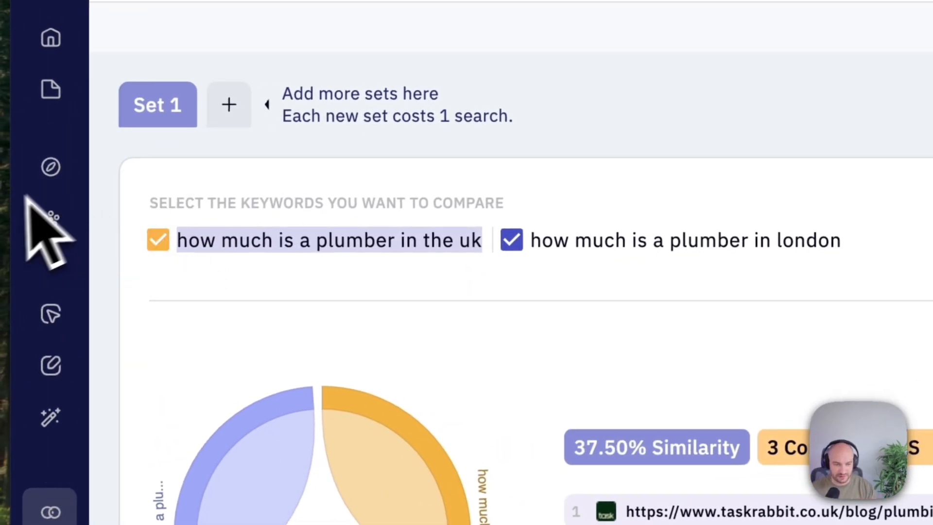
# Set up a SERP Analyzer search for "emergency plumber london" in London, England, United Kingdom, with the Top 50 search results.
pyautogui.moveTo(84, 313)
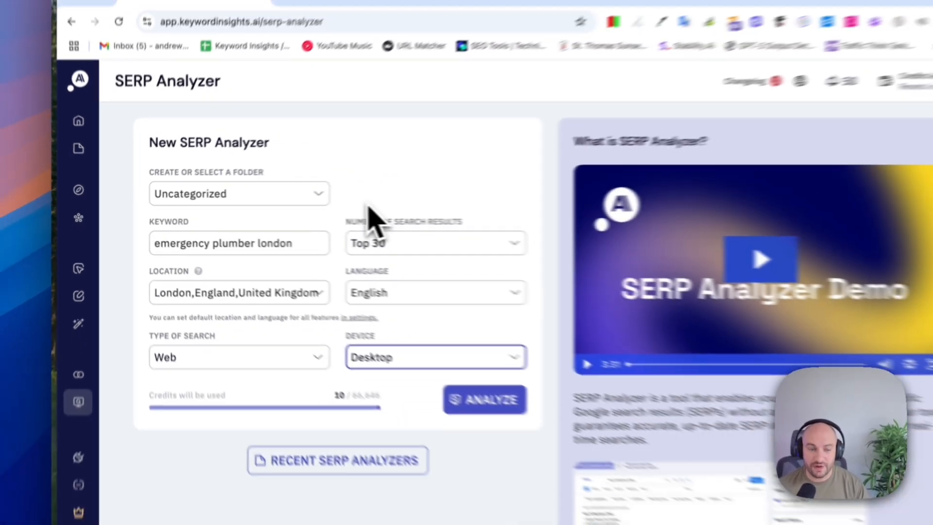
pyautogui.moveTo(80, 354)
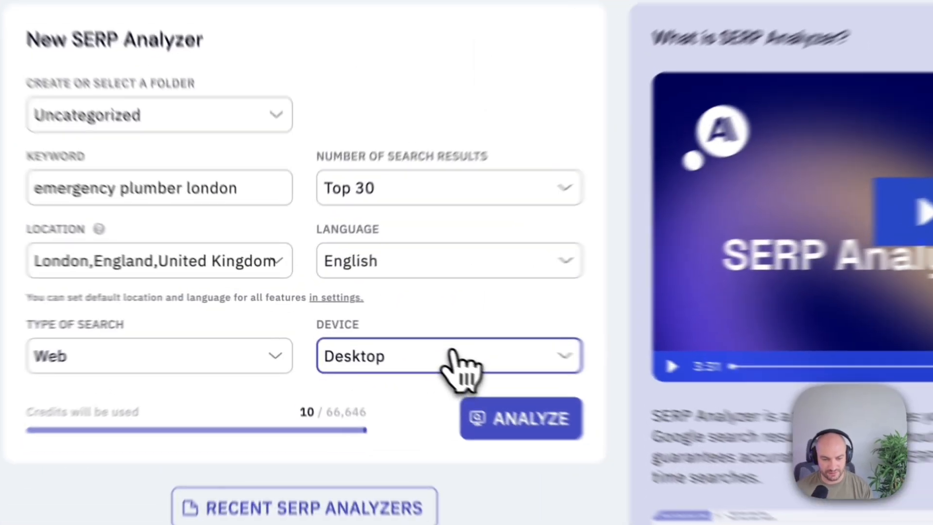
pyautogui.click(372, 331)
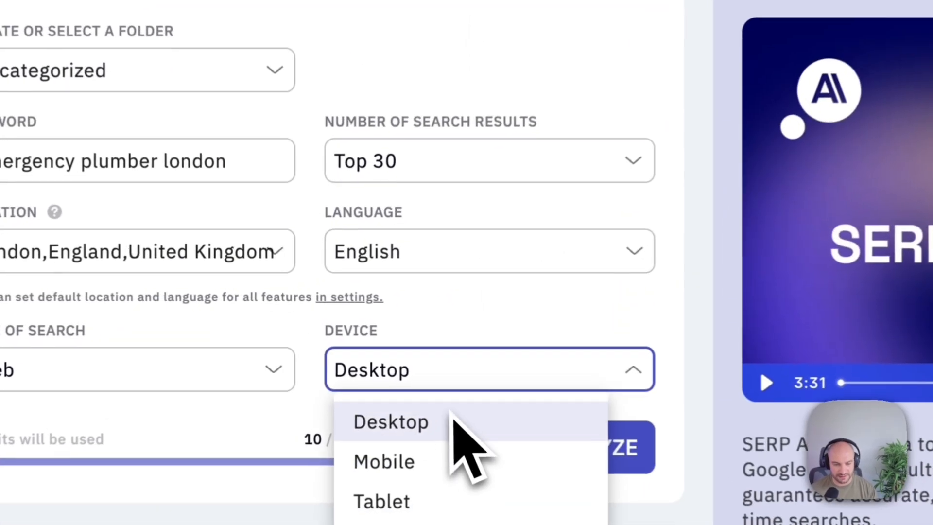
pyautogui.click(510, 165)
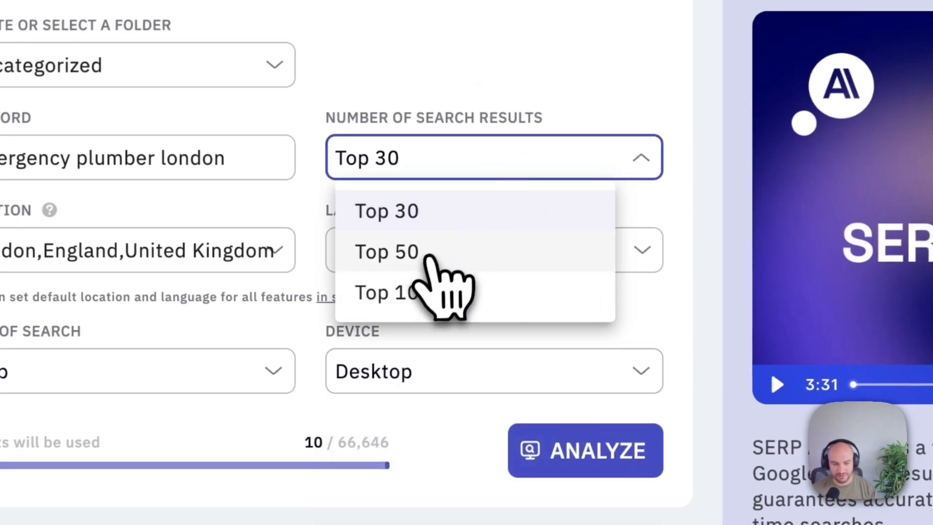
pyautogui.click(435, 252)
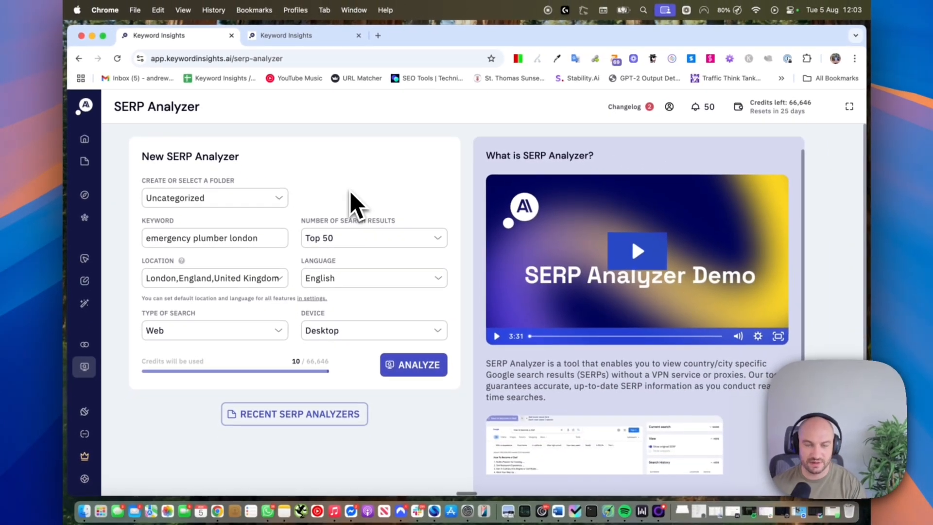
# Set the device to Mobile and run the SERP analysis for "emergency plumber london".
pyautogui.tripleClick(255, 237)
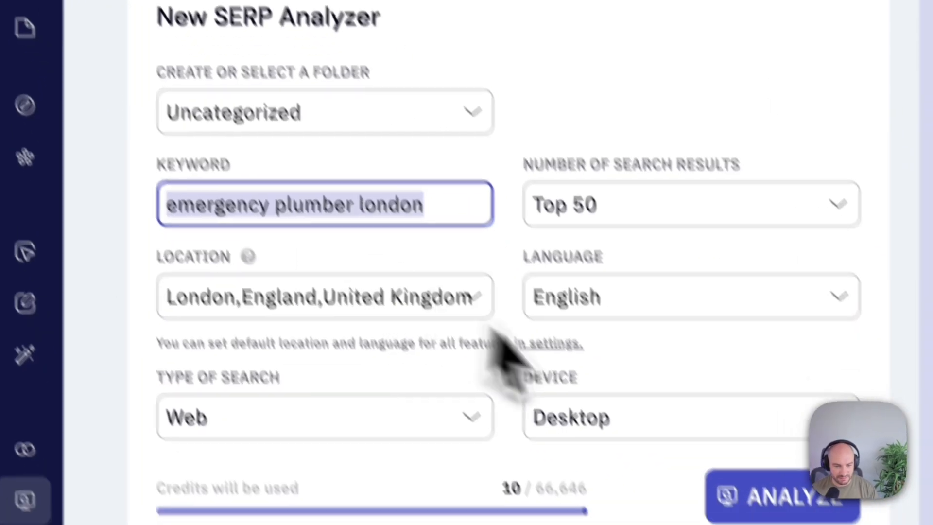
pyautogui.click(632, 445)
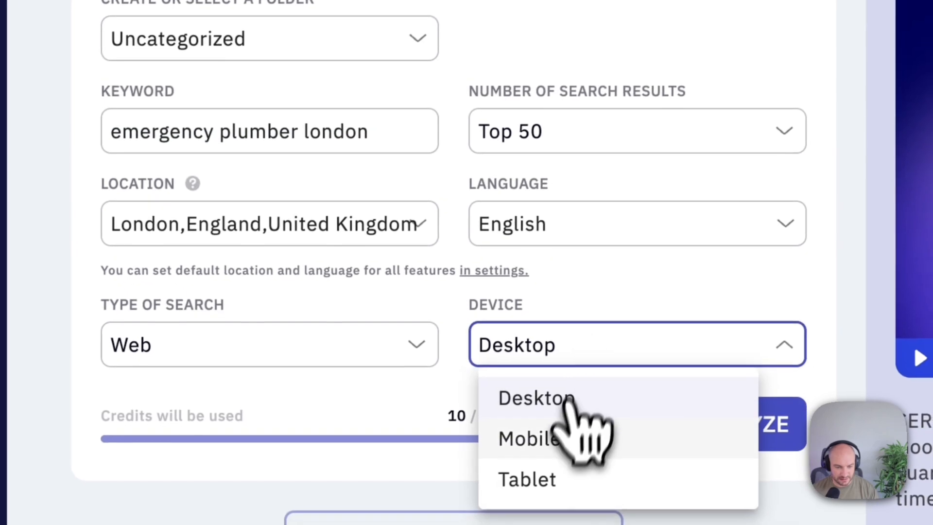
pyautogui.click(559, 437)
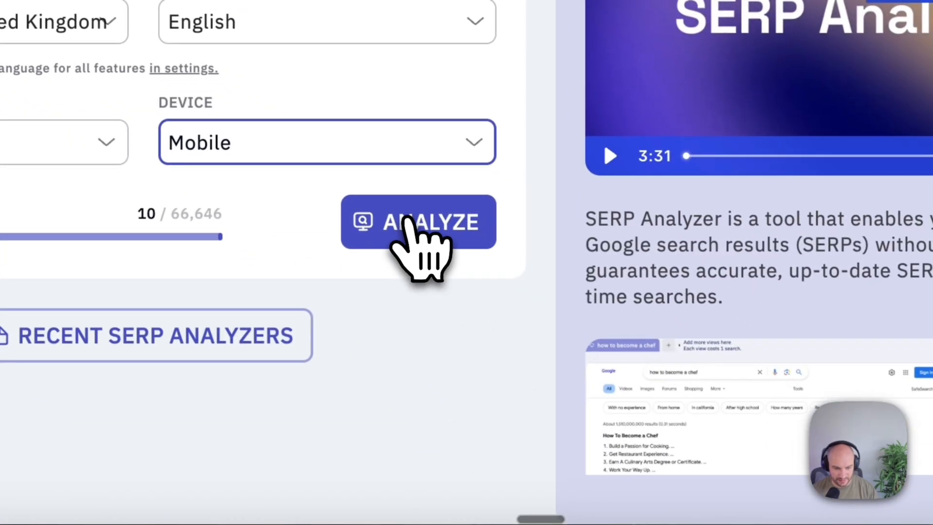
pyautogui.click(441, 262)
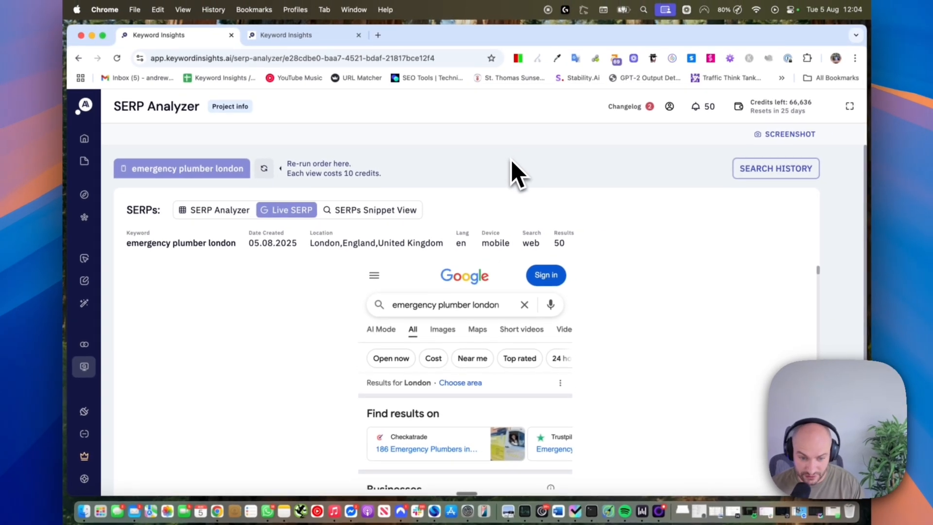
# Read through the live mobile search results page for "emergency plumber london", including the related searches.
pyautogui.scroll(-10, 515, 165)
pyautogui.scroll(-10, 509, 318)
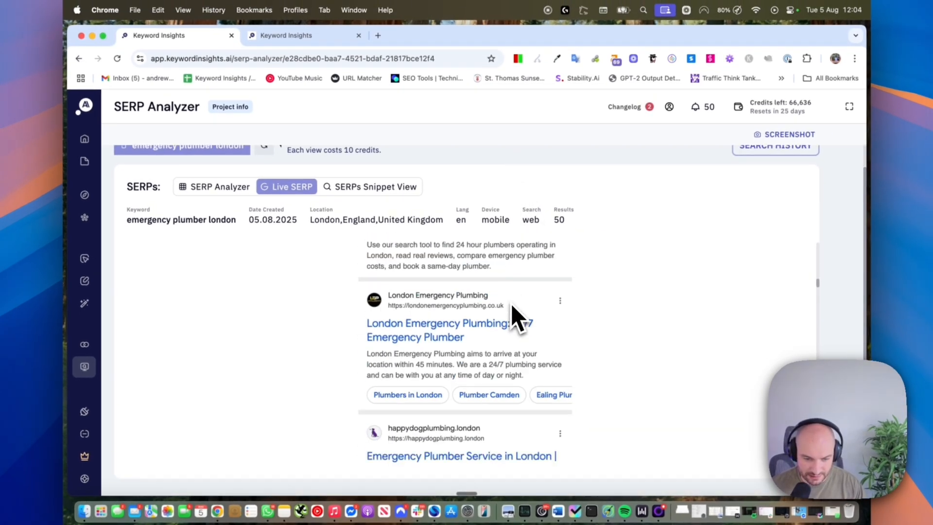
pyautogui.scroll(-8, 546, 307)
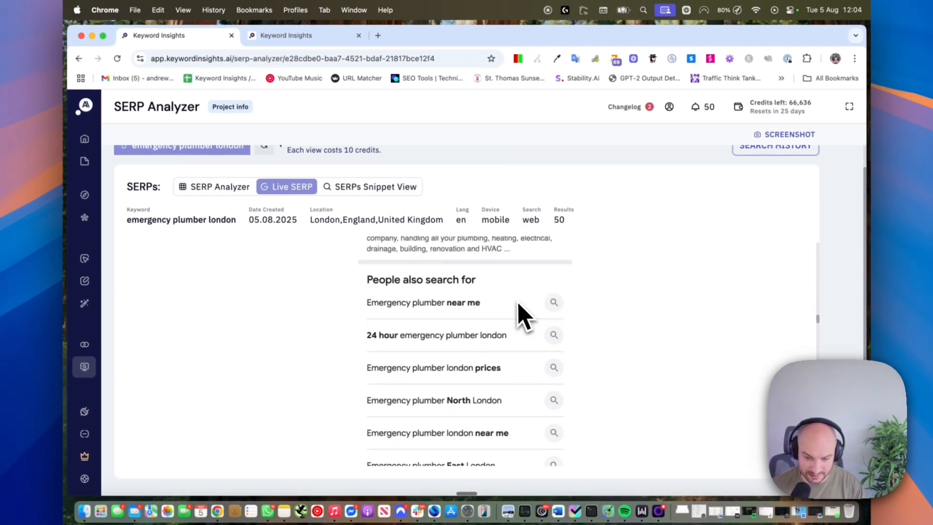
pyautogui.scroll(4, 632, 286)
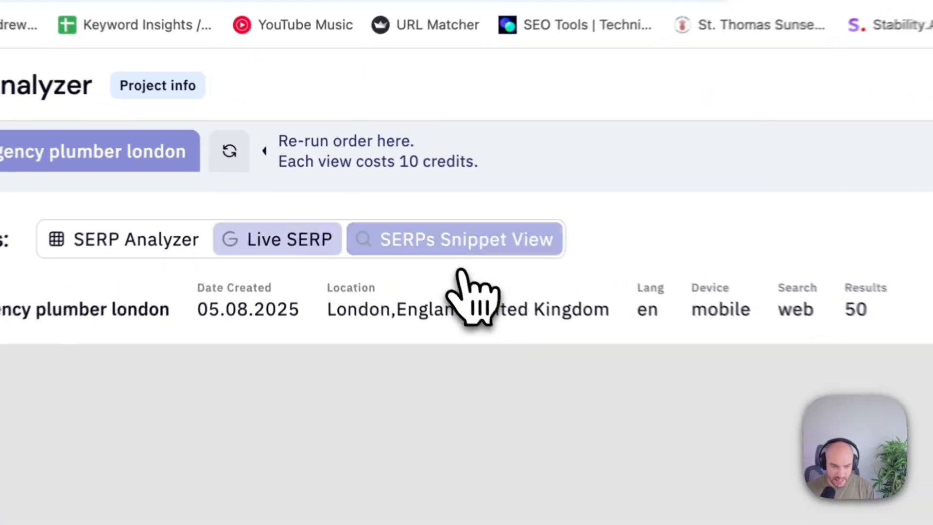
# Switch to the SERPs Snippet View, read the listed results and search the page for "where".
pyautogui.click(374, 187)
pyautogui.scroll(-8, 335, 340)
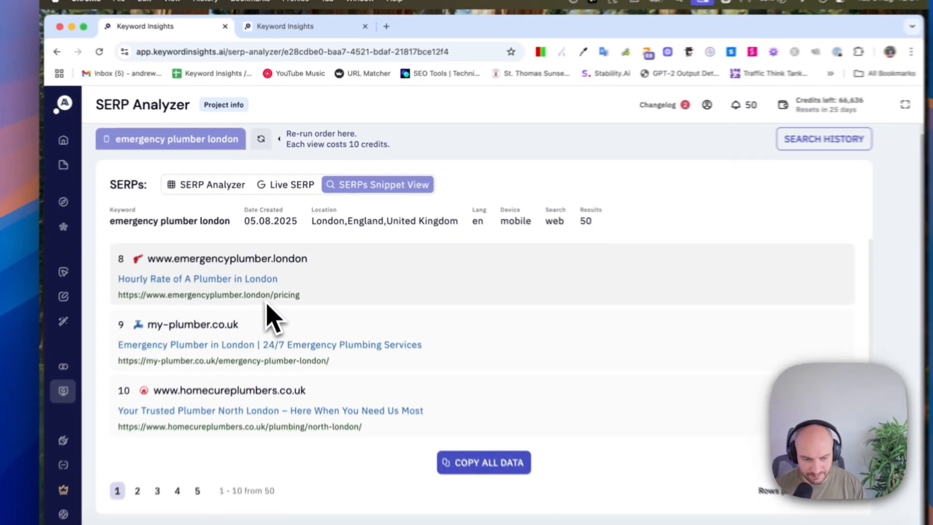
pyautogui.scroll(8, 250, 452)
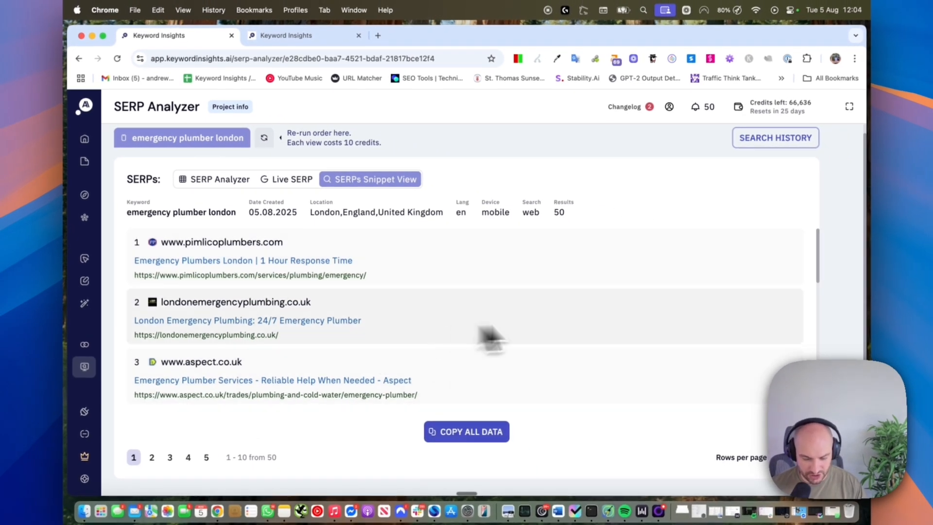
pyautogui.press('super+f')
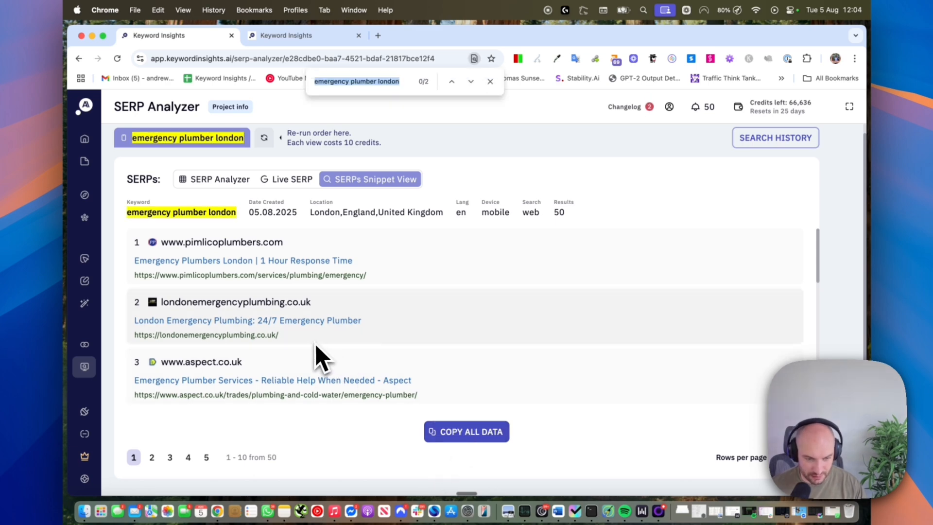
pyautogui.write('where')
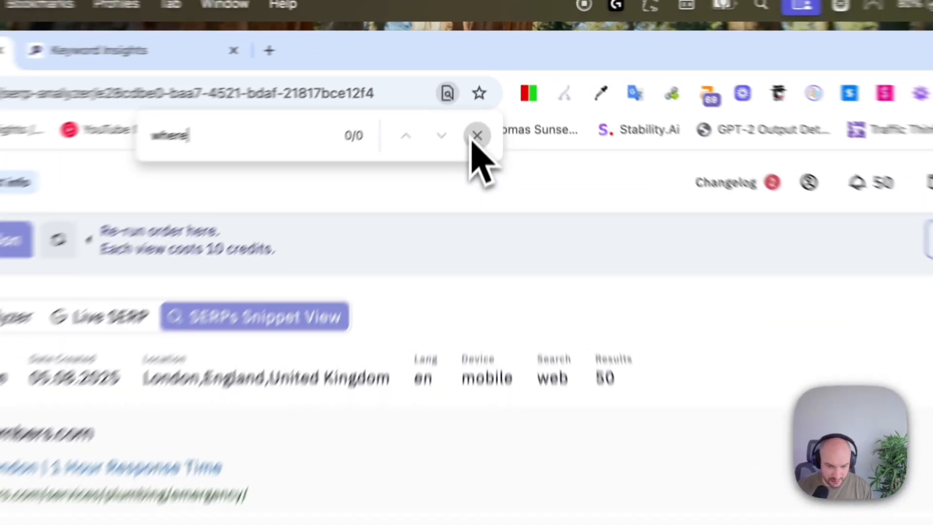
pyautogui.click(490, 81)
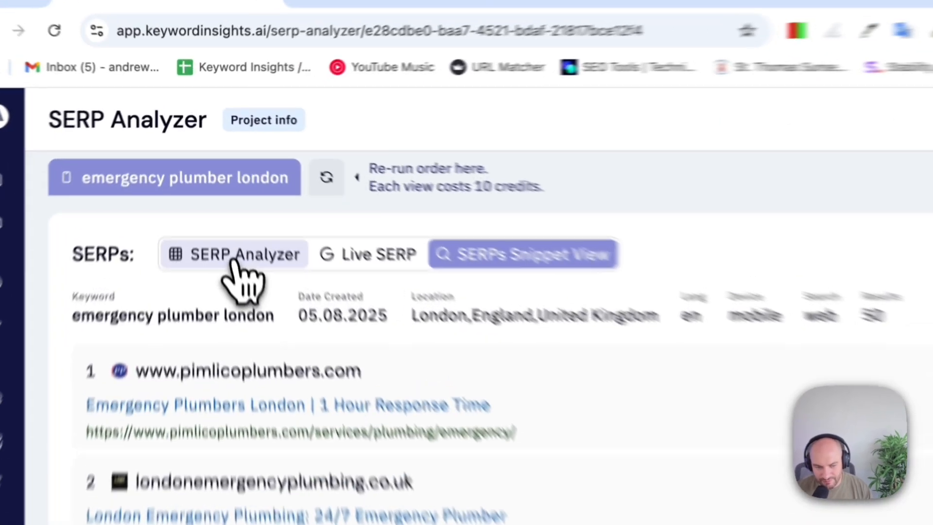
# Switch to the SERP Analyzer results table and change its number of rows per page.
pyautogui.click(220, 181)
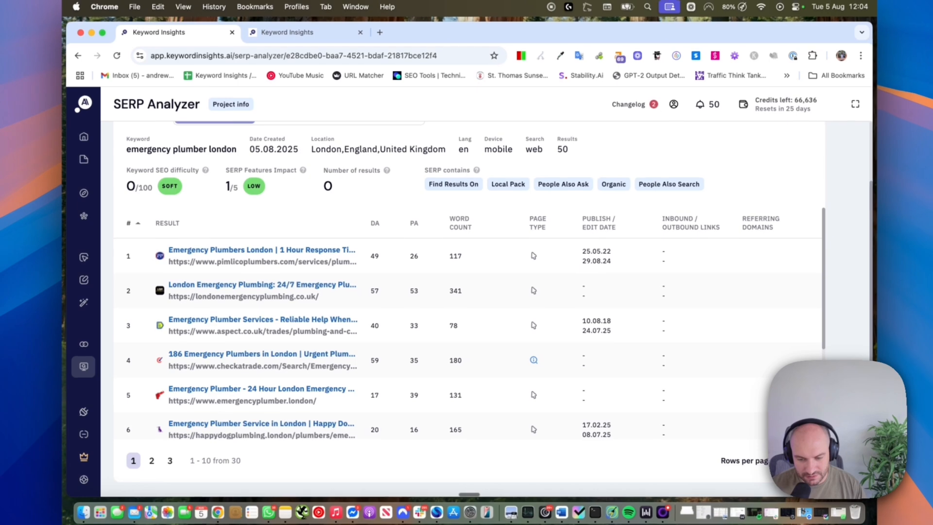
pyautogui.click(848, 467)
pyautogui.click(847, 486)
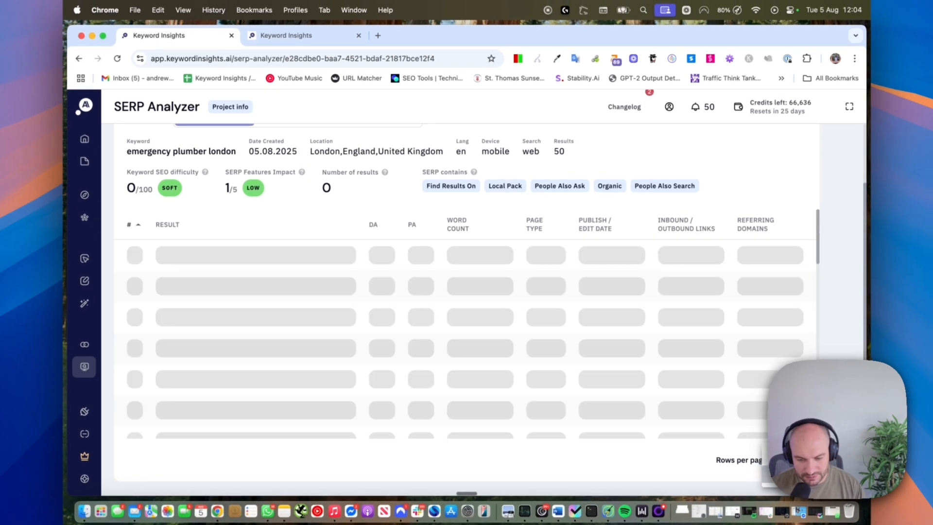
# Examine the keyword SEO difficulty and SERP features impact scores above the results for "emergency plumber london".
pyautogui.scroll(3, 431, 354)
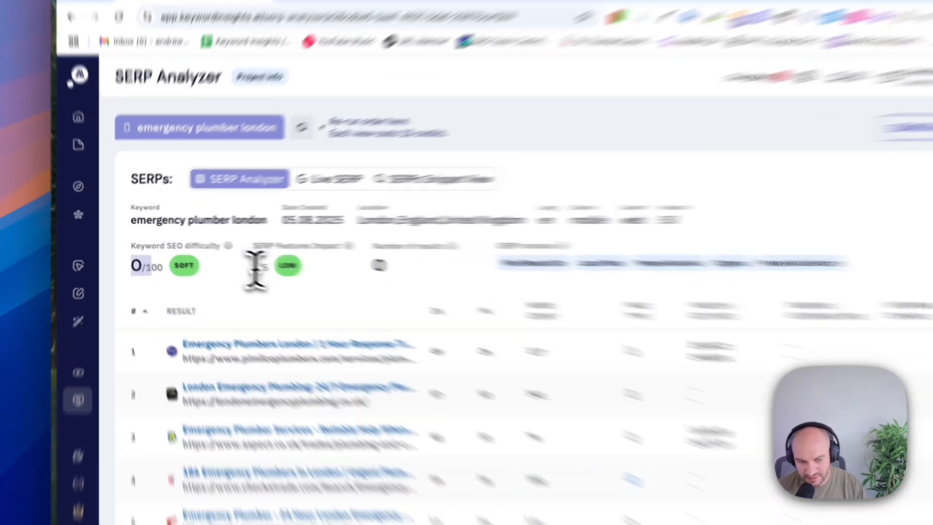
pyautogui.moveTo(225, 261); pyautogui.dragTo(241, 262)
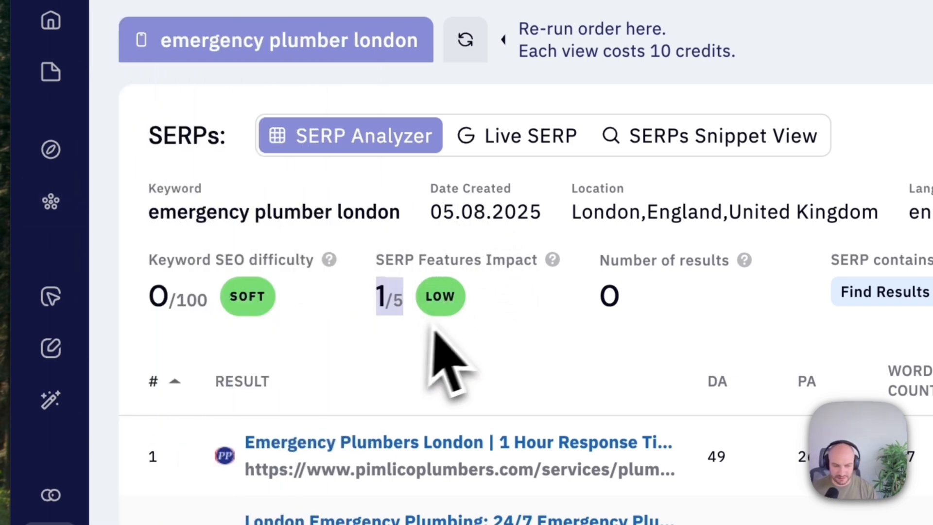
pyautogui.moveTo(465, 263); pyautogui.dragTo(398, 250)
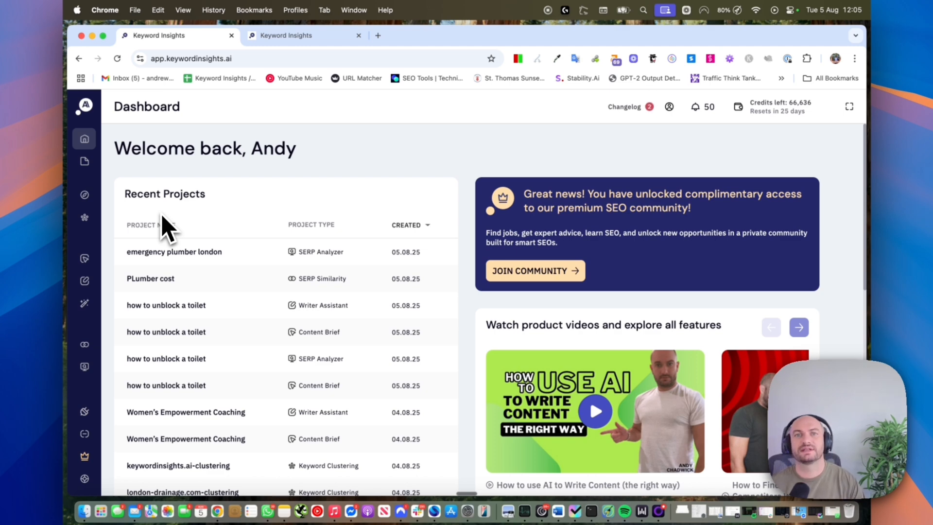
# On the Keyword Insights YouTube channel, open the "Finding Content Ideas Using Keyword Insights" playlist and return to the channel's playlists.
pyautogui.moveTo(94, 227)
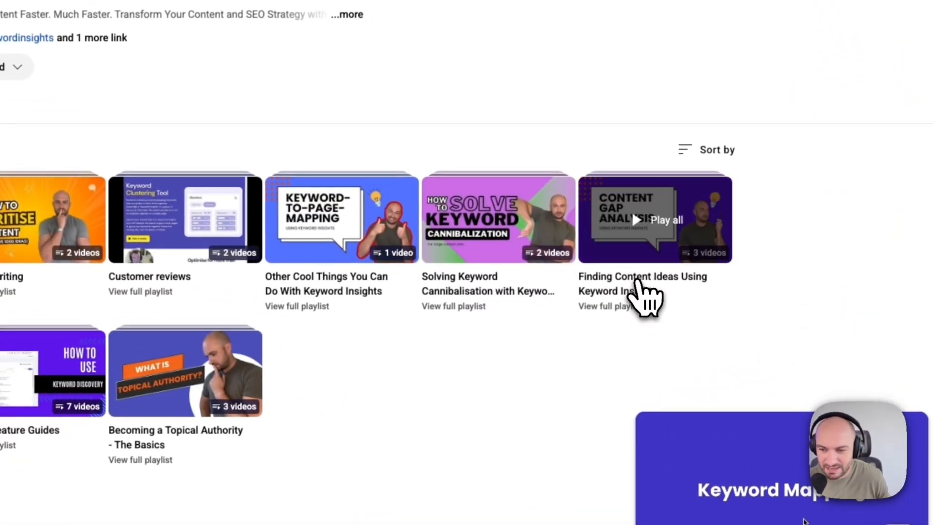
pyautogui.click(646, 296)
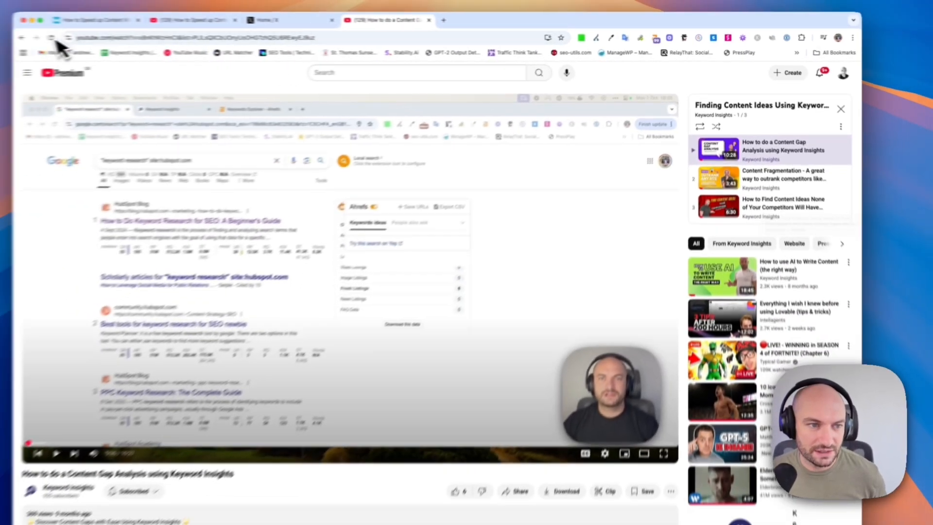
pyautogui.click(87, 39)
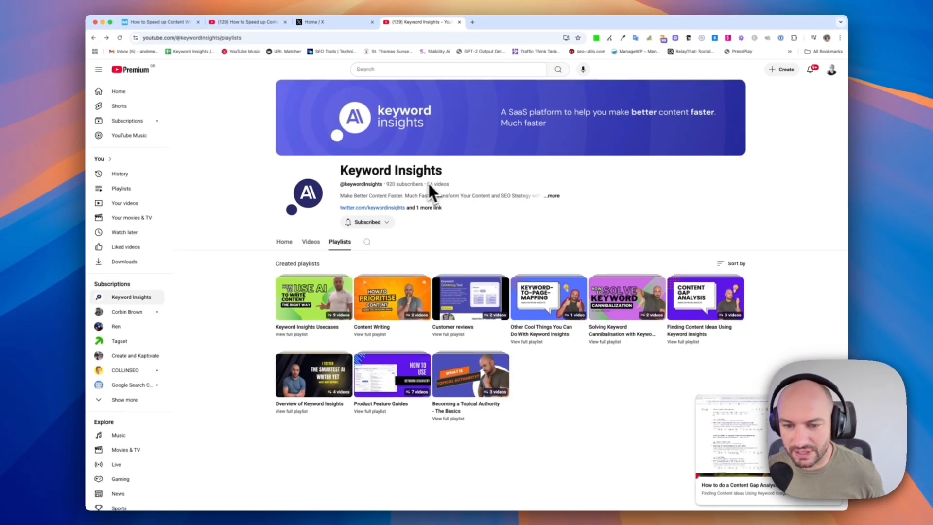